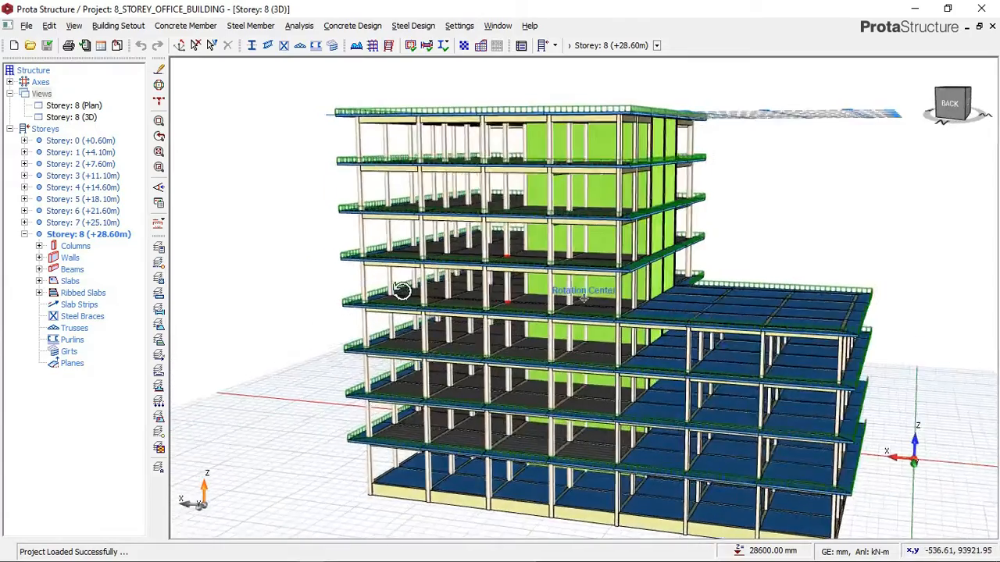
- Inspect the back and left sides of the eight-storey office building's 3D model
scroll(599, 294, "up", 4)
middle_click_drag(484, 283, 512, 288)
scroll(518, 288, "down", 2)
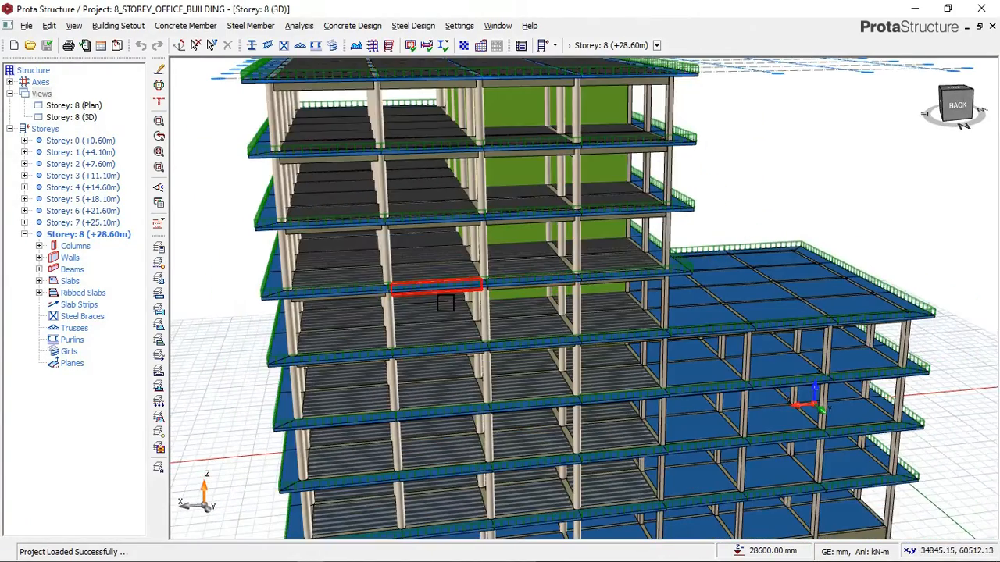
middle_click_drag(448, 295, 406, 268)
scroll(469, 290, "down", 1)
middle_click_drag(560, 257, 528, 258)
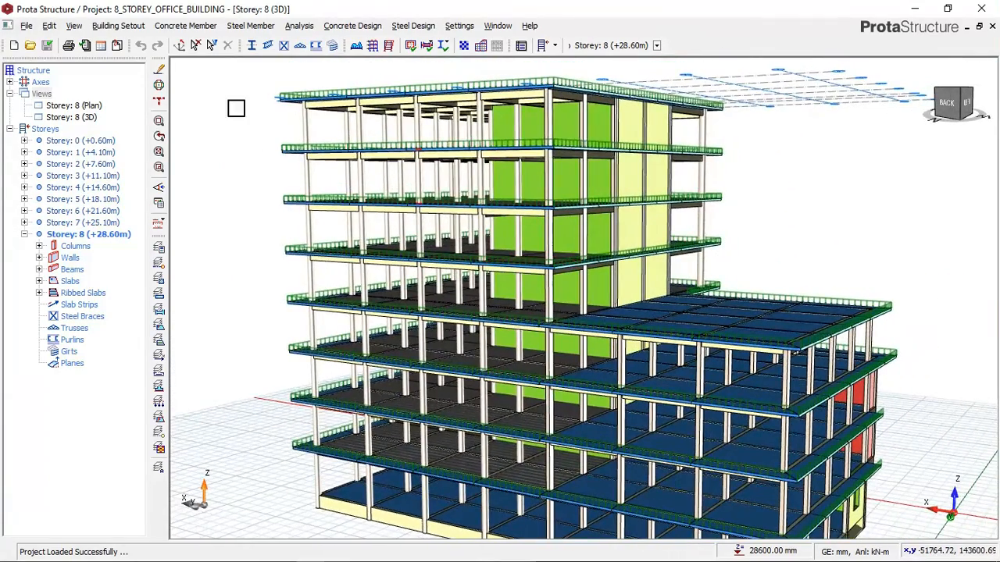
middle_click_drag(463, 208, 546, 209)
middle_click_drag(610, 203, 501, 240)
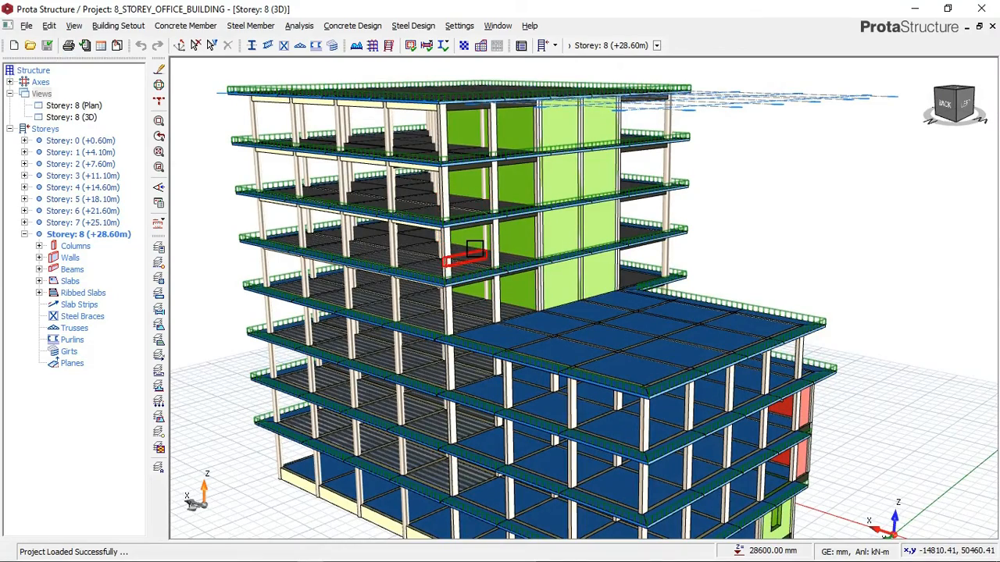
mouse_move(465, 242)
middle_mouse_down()
mouse_move(444, 231)
mouse_move(437, 240)
mouse_move(448, 243)
middle_mouse_up()
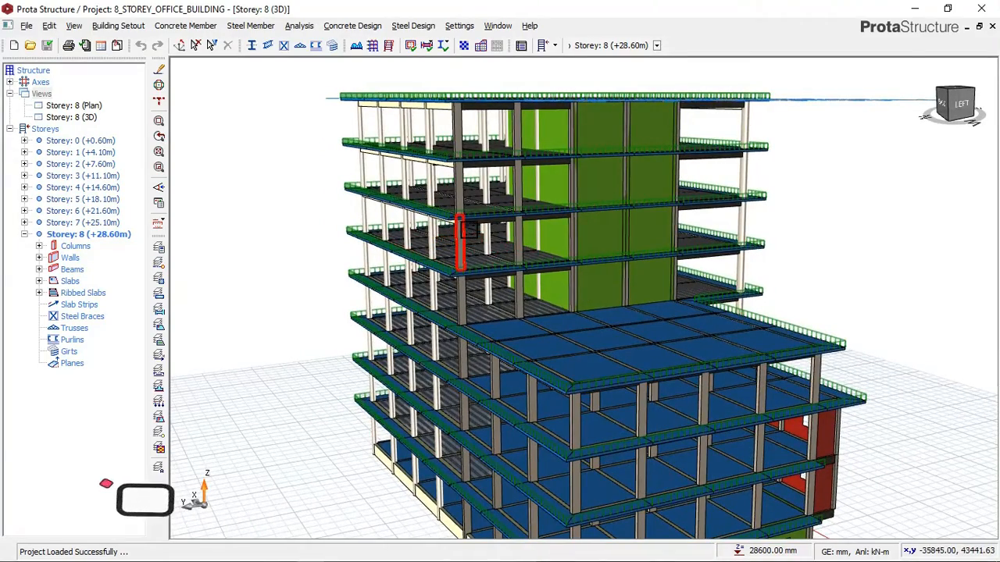
mouse_move(455, 222)
middle_mouse_down()
mouse_move(468, 217)
mouse_move(468, 246)
mouse_move(415, 223)
mouse_move(509, 225)
middle_mouse_up()
mouse_move(576, 227)
middle_mouse_down()
mouse_move(550, 225)
mouse_move(576, 172)
mouse_move(547, 165)
mouse_move(538, 227)
mouse_move(509, 218)
mouse_move(516, 208)
middle_mouse_up()
middle_click_drag(449, 171, 365, 80)
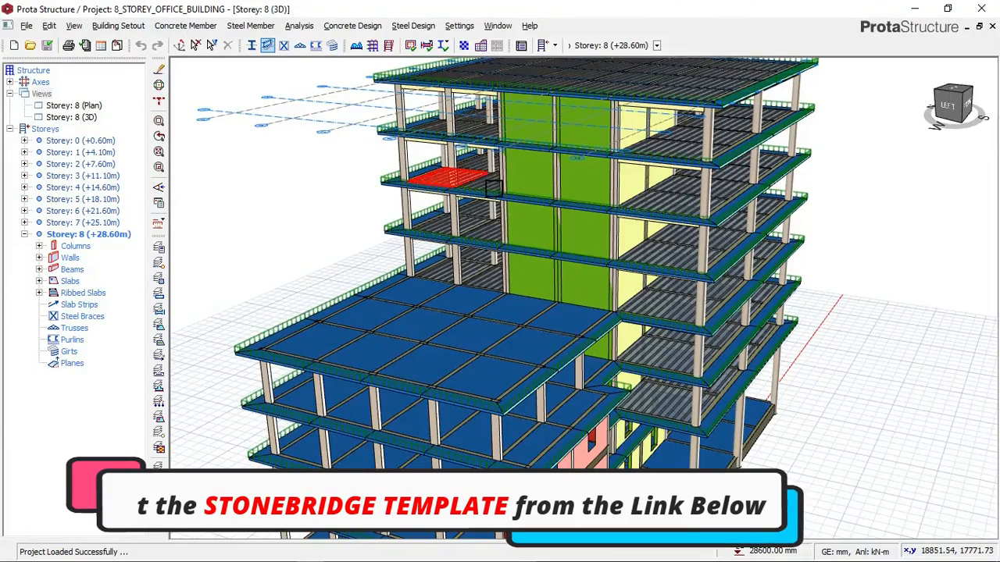
mouse_move(492, 180)
middle_mouse_down()
mouse_move(465, 246)
mouse_move(459, 231)
mouse_move(512, 236)
mouse_move(557, 288)
middle_mouse_up()
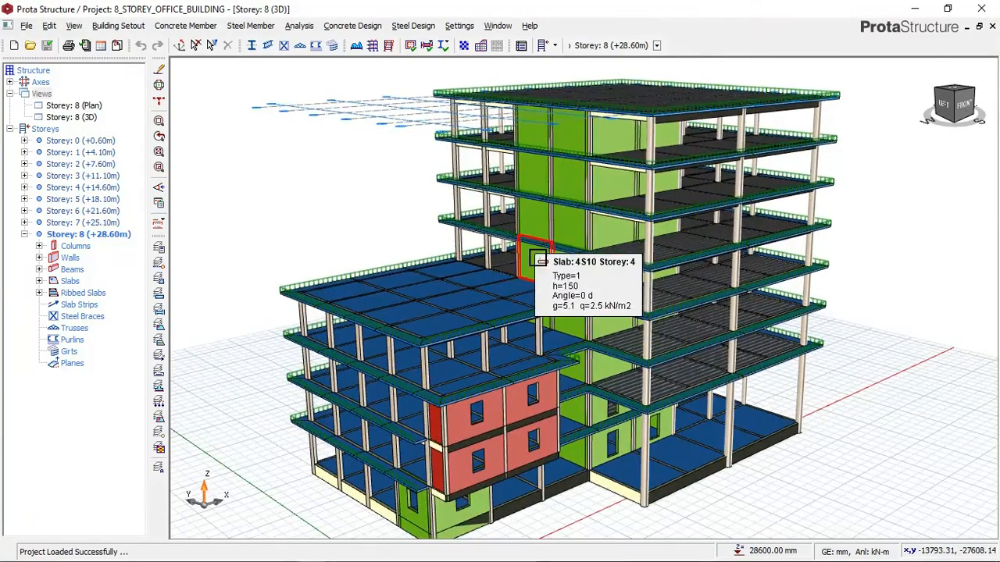
- Examine the front and left sides of the 3D building model, including its lower wing, shear walls and ribbed slabs
scroll(519, 258, "down", 1)
middle_click_drag(553, 320, 583, 298)
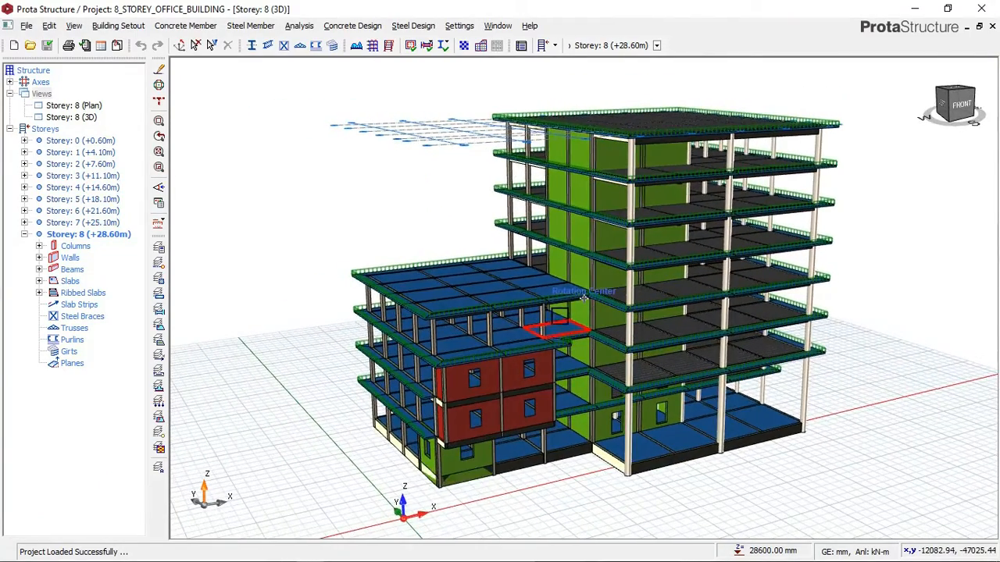
scroll(576, 294, "up", 1)
scroll(471, 281, "down", 1)
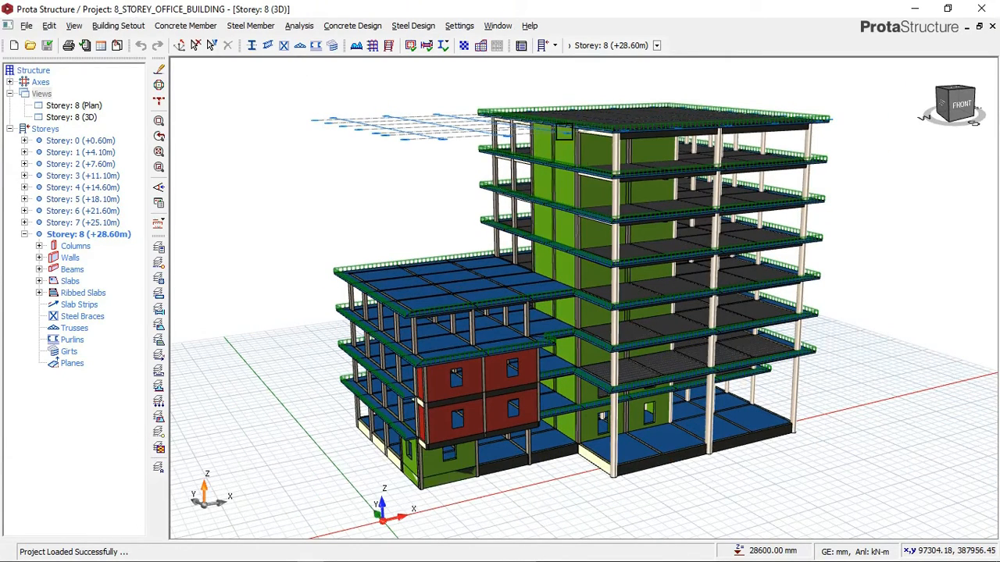
mouse_move(608, 449)
middle_mouse_down()
mouse_move(612, 439)
mouse_move(618, 446)
middle_mouse_up()
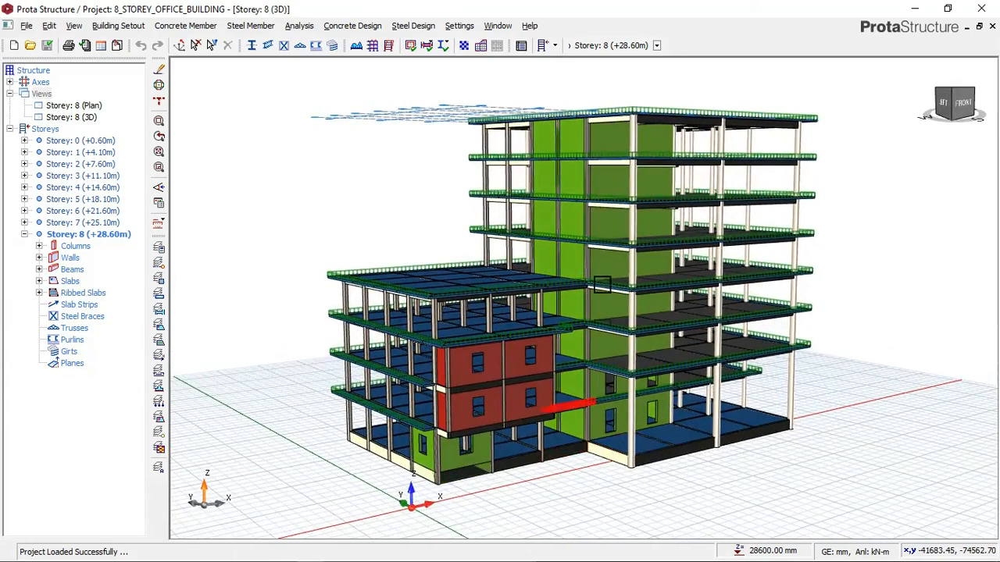
scroll(609, 137, "up", 2)
scroll(609, 137, "up", 1)
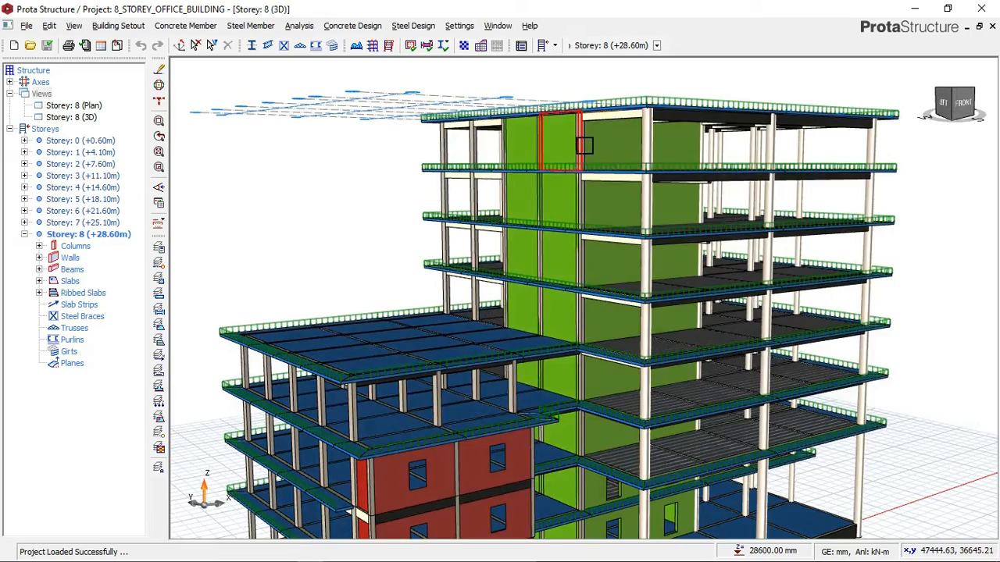
scroll(585, 141, "down", 1)
mouse_move(572, 277)
middle_mouse_down()
mouse_move(528, 270)
mouse_move(536, 252)
mouse_move(585, 252)
mouse_move(567, 263)
middle_mouse_up()
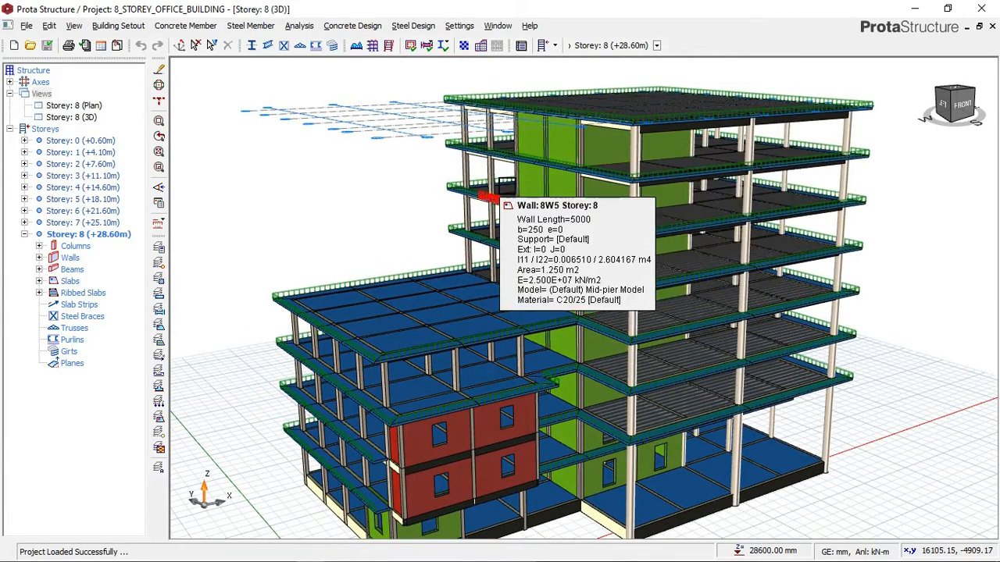
scroll(572, 188, "down", 1)
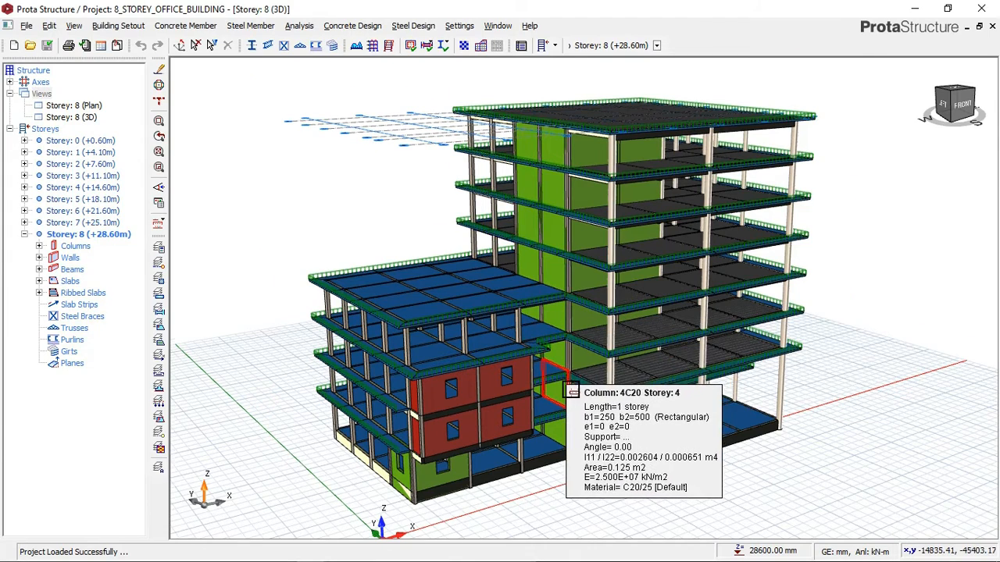
scroll(571, 386, "up", 1)
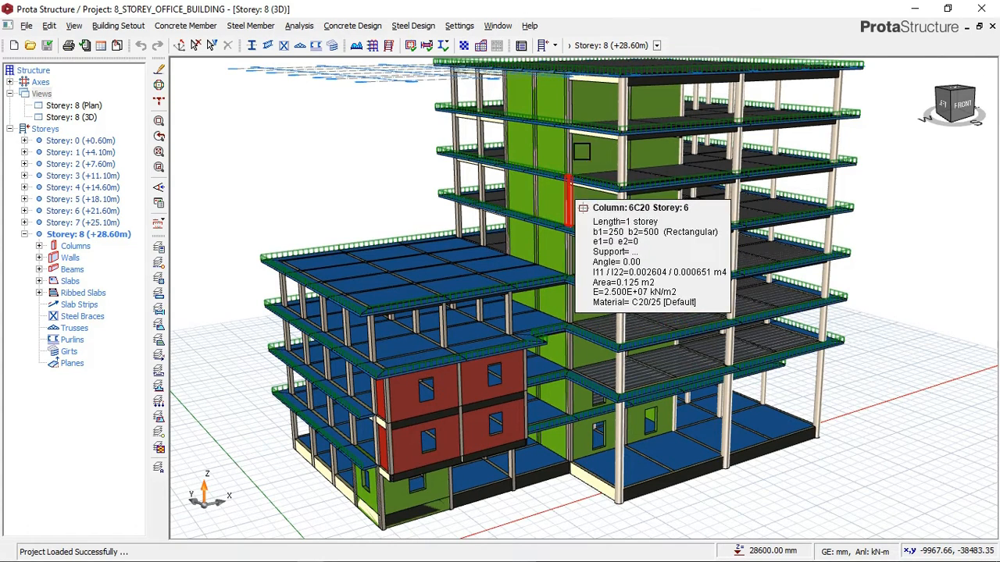
middle_click_drag(604, 133, 587, 157)
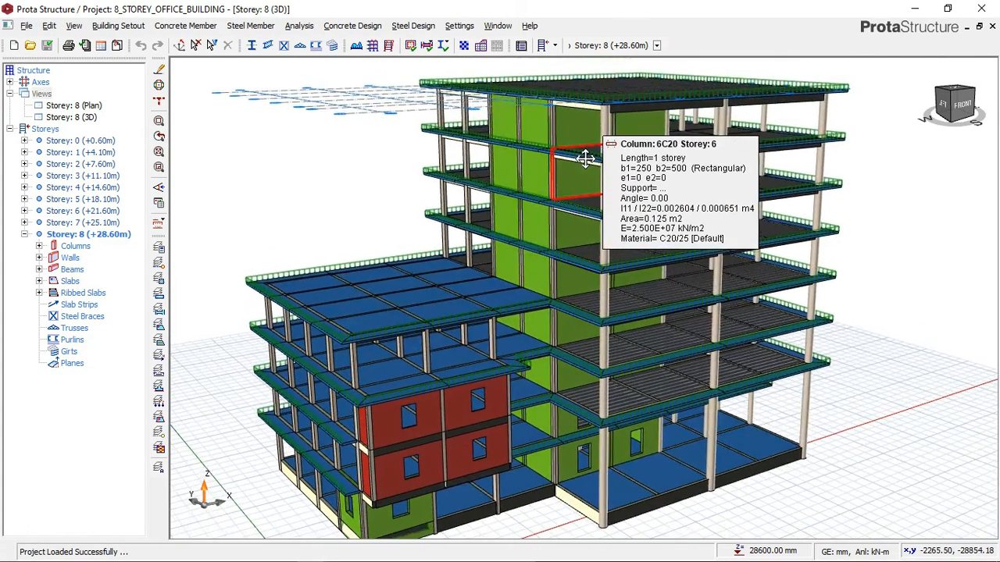
mouse_move(687, 178)
middle_mouse_down("shift")
mouse_move(654, 112)
mouse_move(636, 170)
mouse_move(603, 163)
mouse_move(607, 174)
middle_mouse_up("shift")
middle_click_drag(483, 225, 533, 220, "shift")
scroll(549, 198, "down", 1)
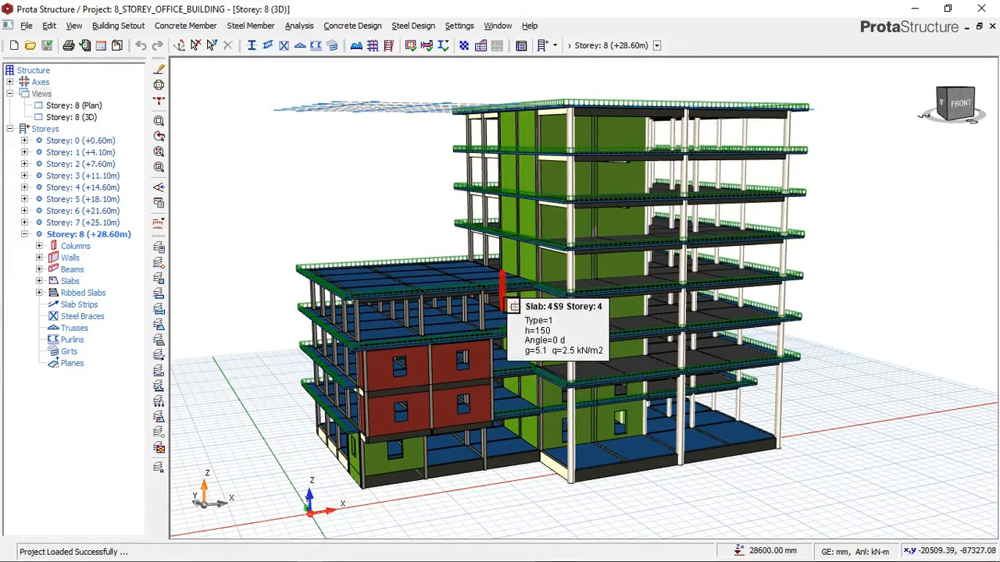
middle_click_drag(506, 311, 541, 288, "shift")
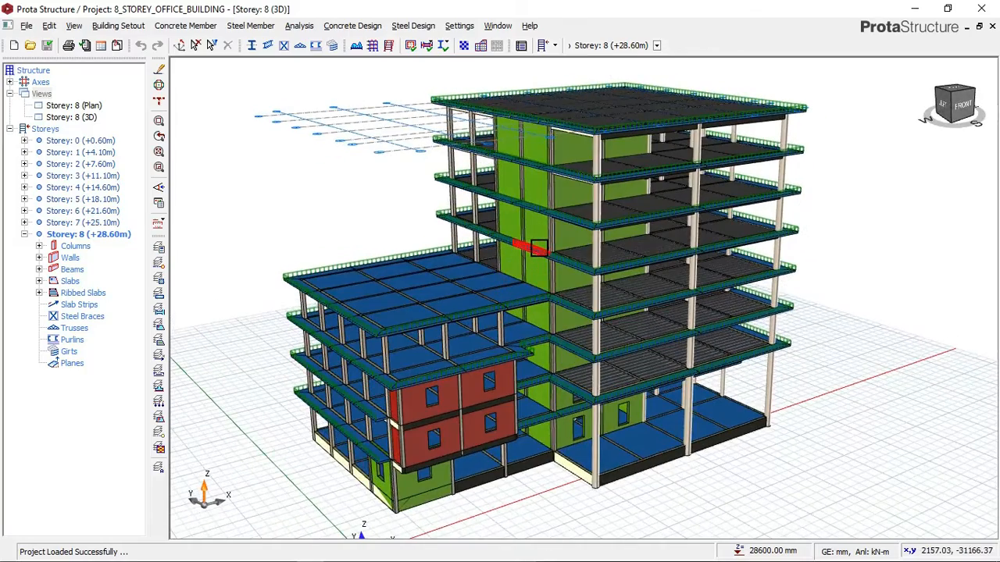
scroll(524, 235, "up", 1)
scroll(463, 233, "down", 1)
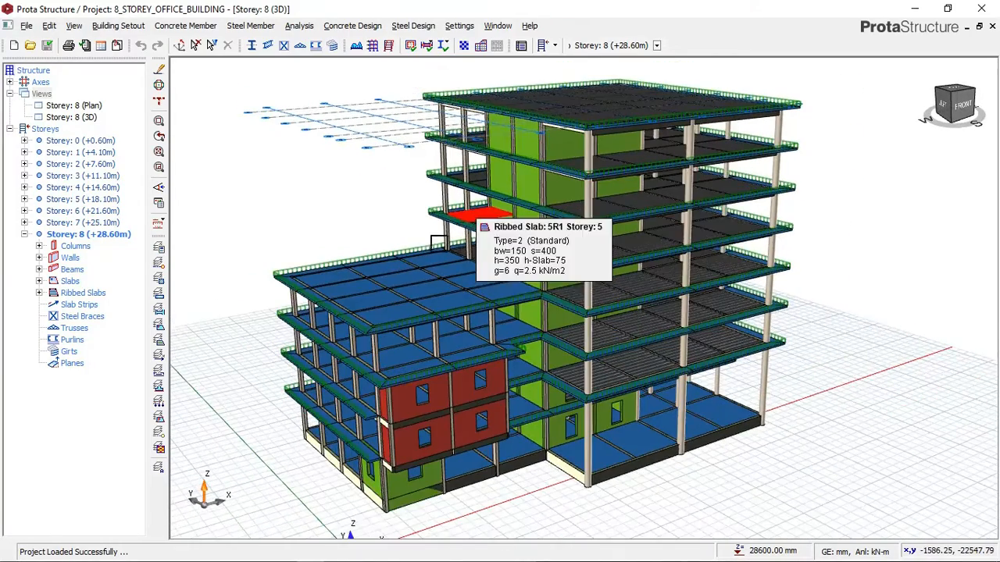
middle_click_drag(410, 210, 431, 214, "shift")
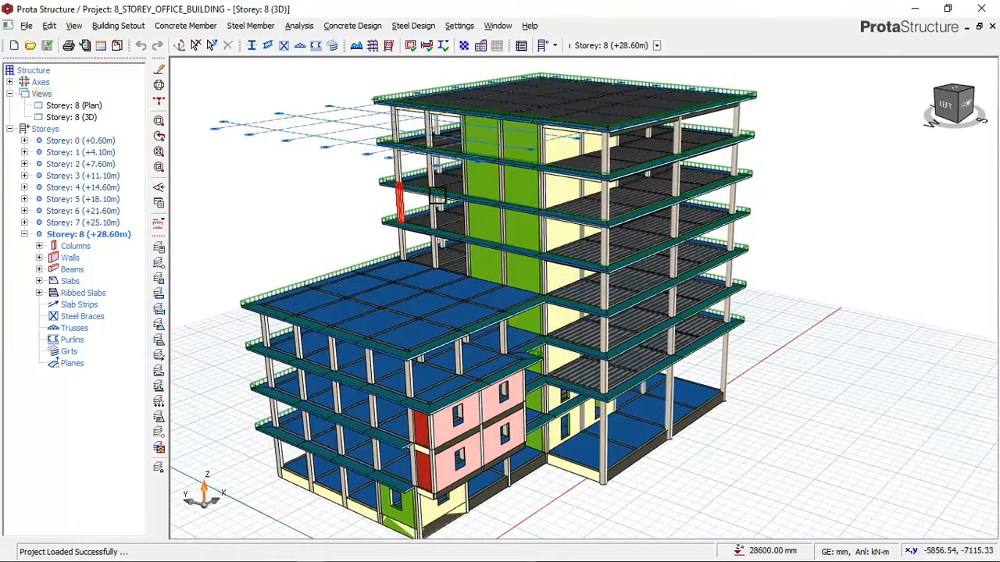
scroll(433, 200, "down", 1)
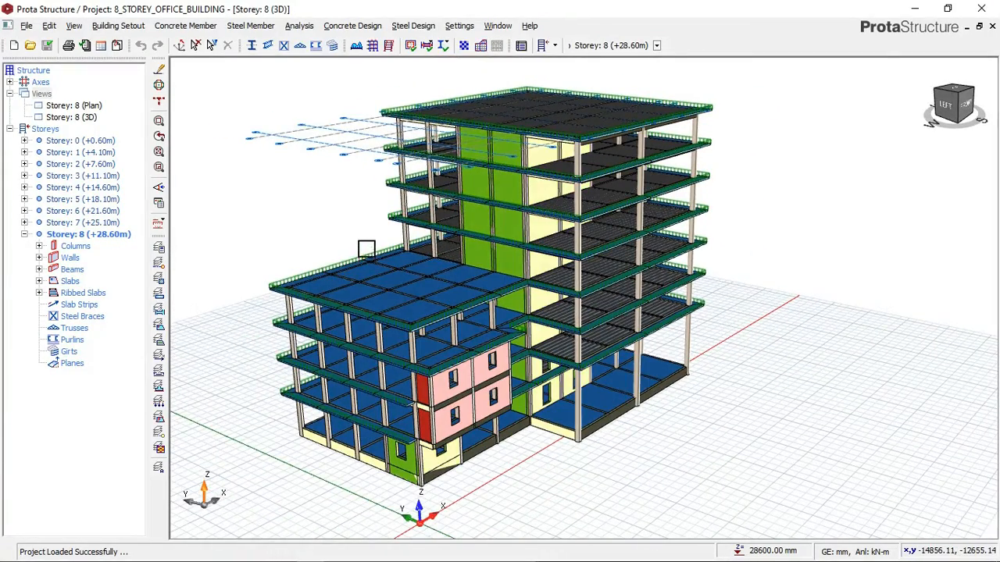
scroll(371, 226, "up", 1)
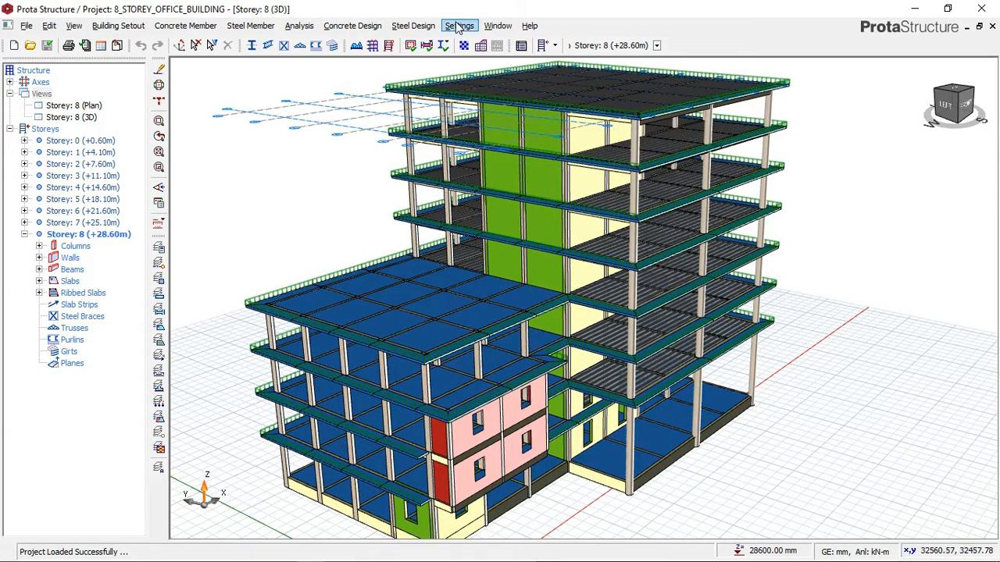
- Try to load ProtaDetails from the building project, and check the desktop for the ProtaDetails 2018 EN shortcut
left_click(360, 29)
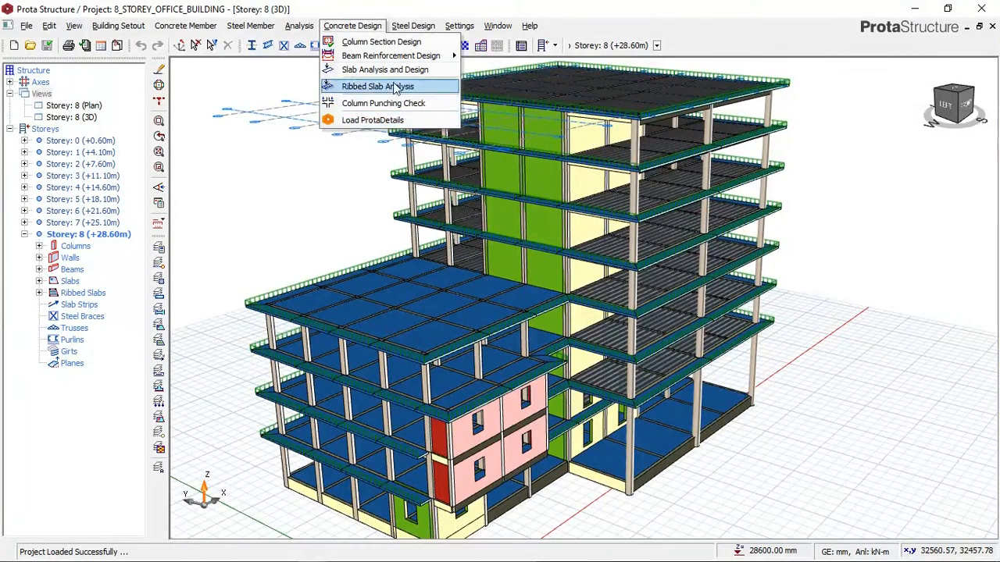
left_click(573, 26)
left_click(529, 26)
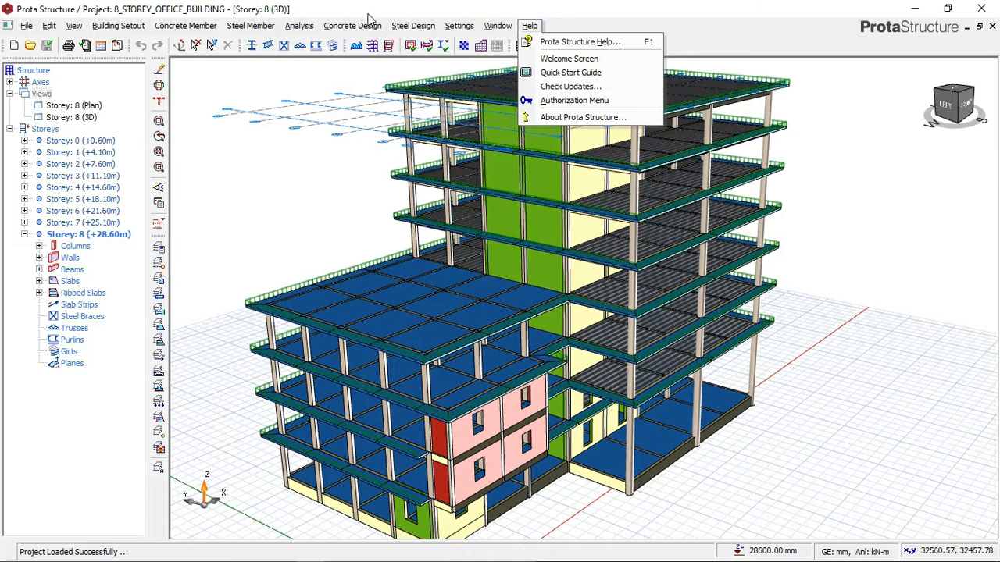
mouse_move(328, 26)
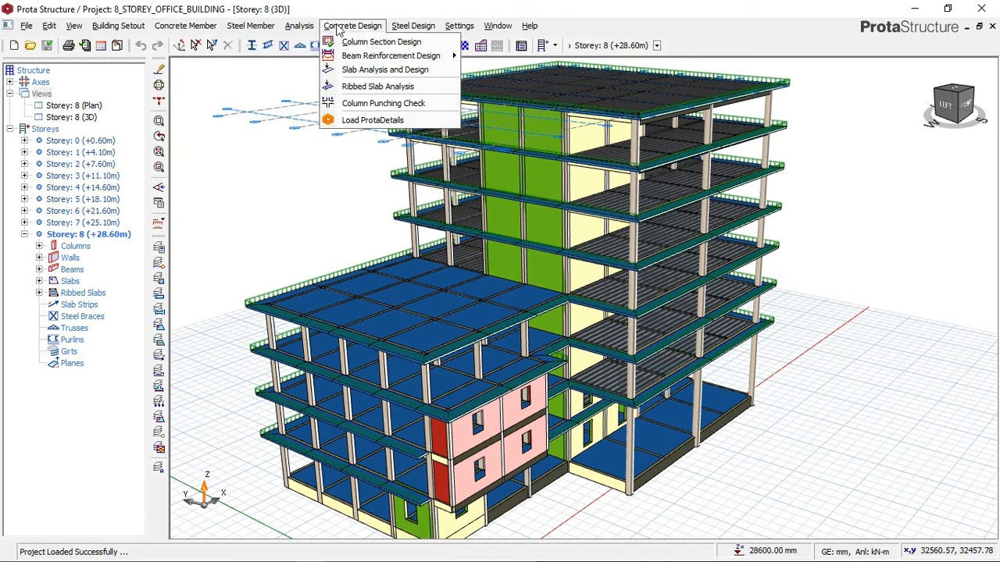
left_click(368, 121)
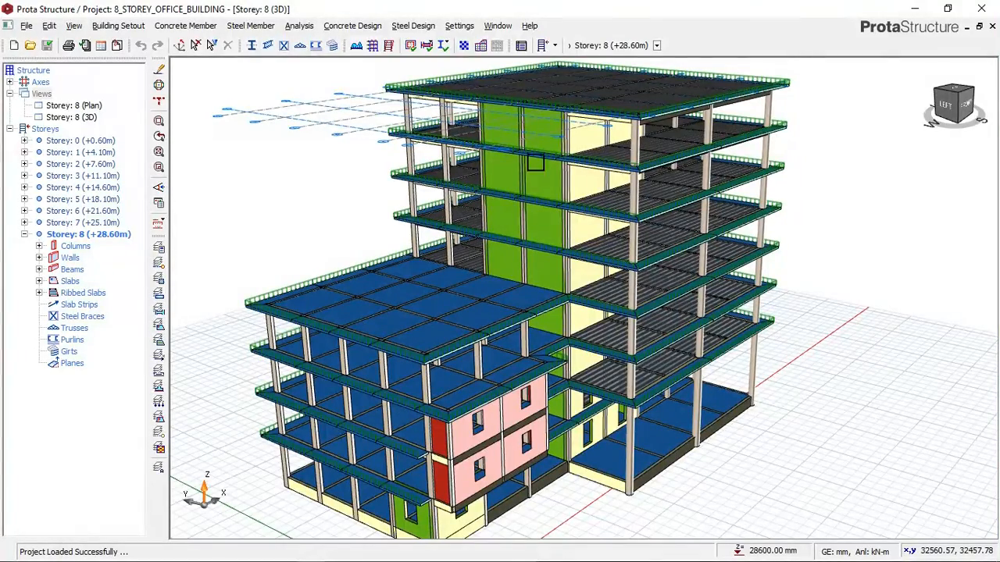
left_click(911, 10)
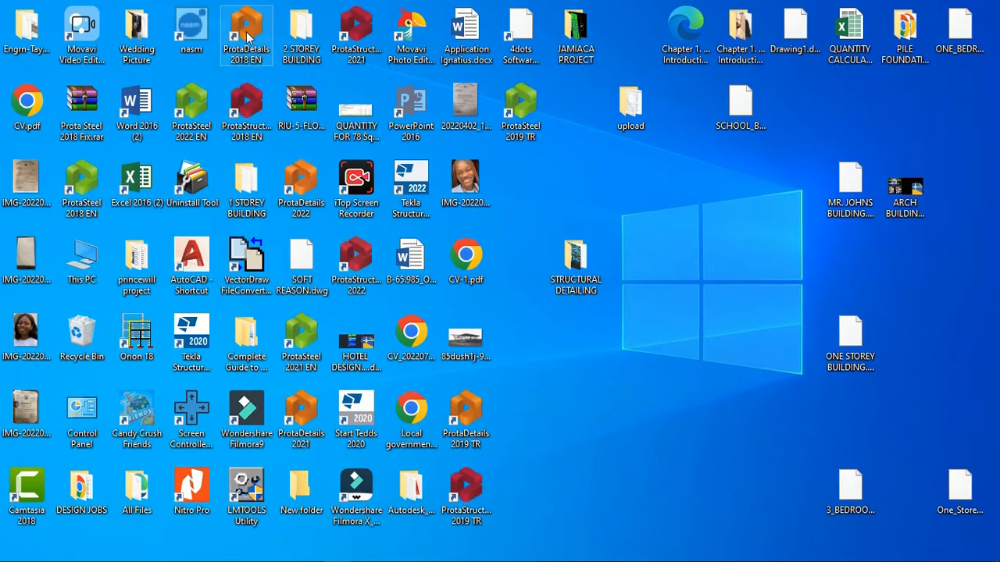
left_click(328, 551)
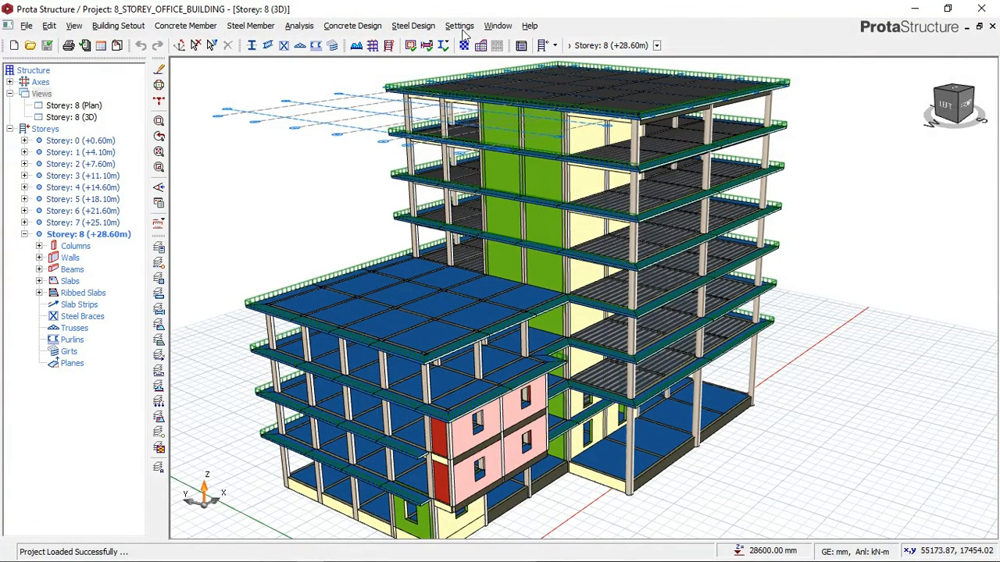
- Load ProtaDetails 2018 for the office building project open in Prota Structure
left_click(353, 27)
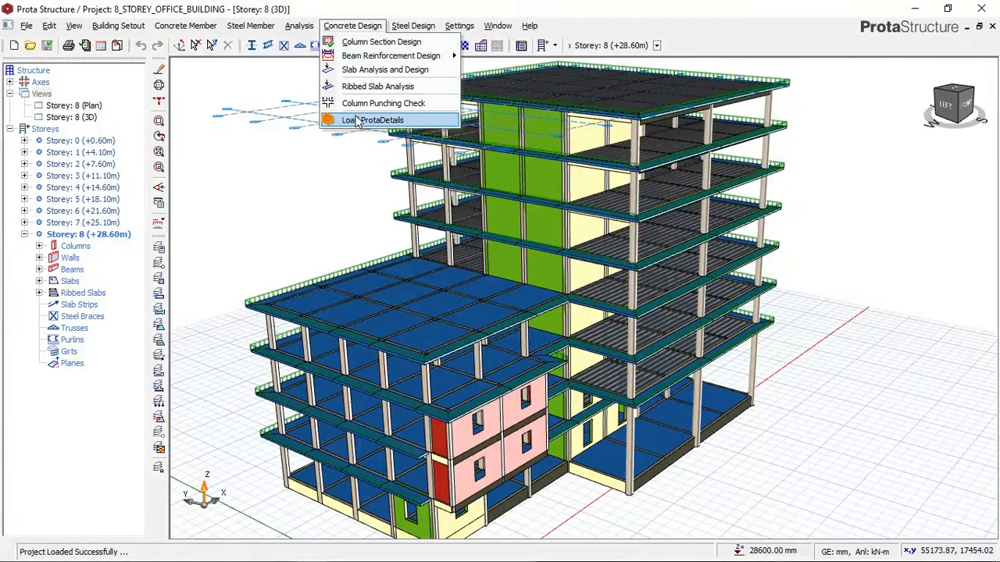
left_click(356, 122)
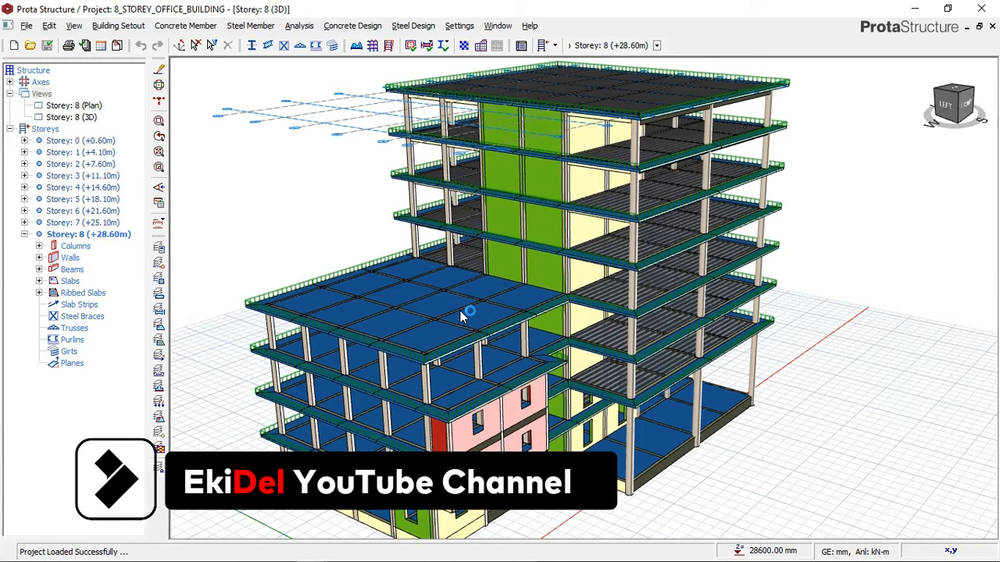
mouse_move(460, 311)
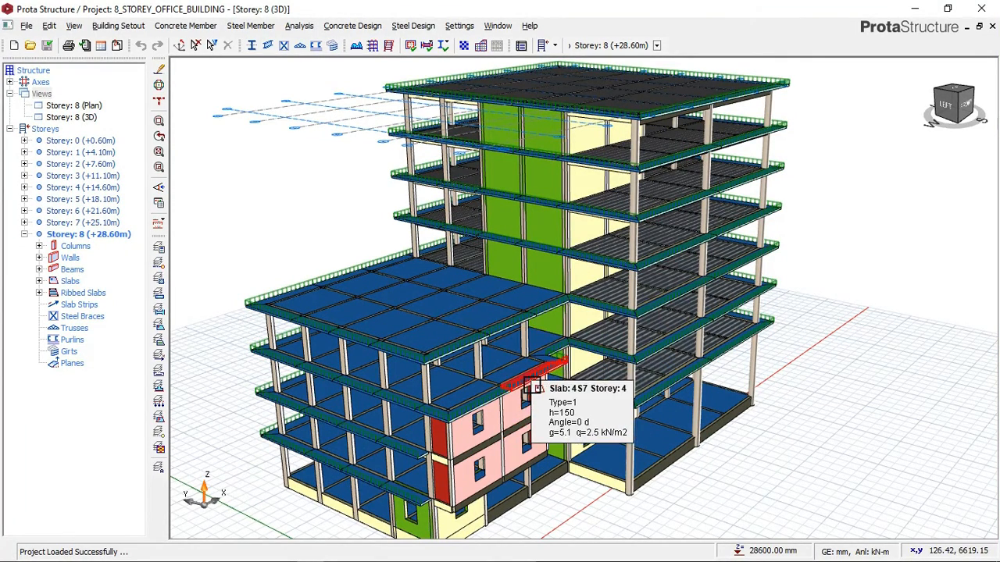
scroll(531, 385, "up", 2)
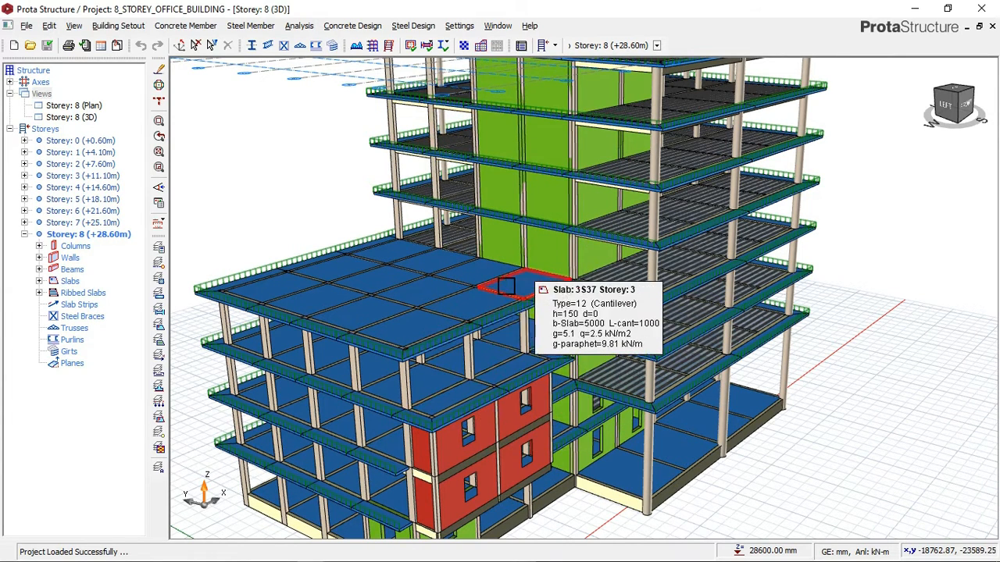
scroll(486, 213, "down", 3)
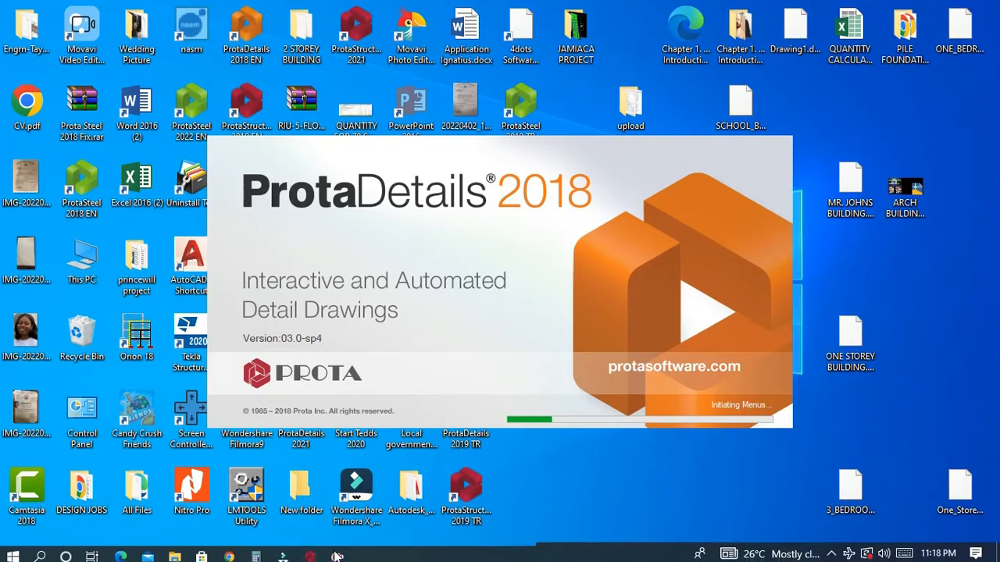
left_click(312, 553)
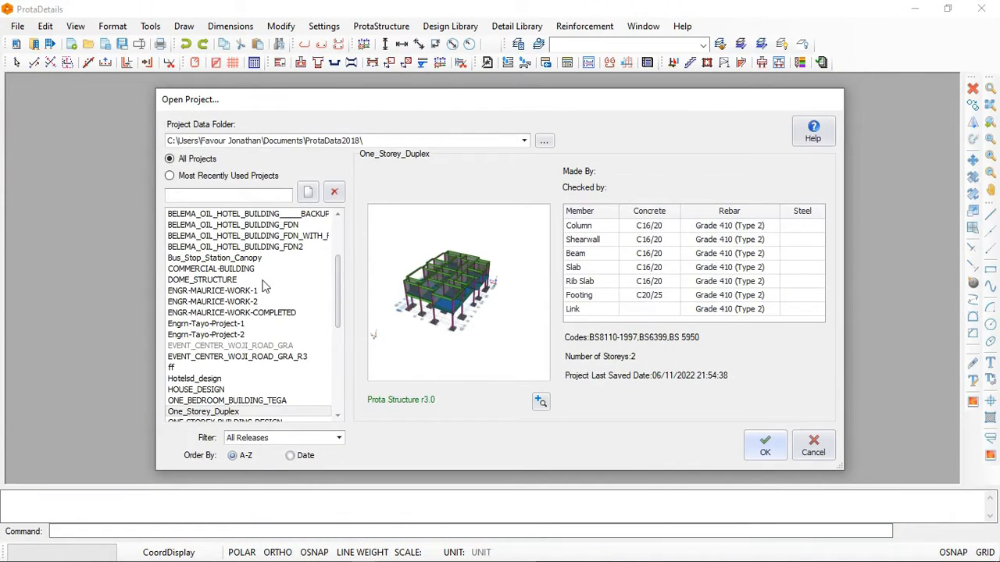
- Go to the start of the ProtaDetails project list and check the current project's name in Prota Structure, returning to ProtaDetails
left_click_drag(338, 293, 340, 248)
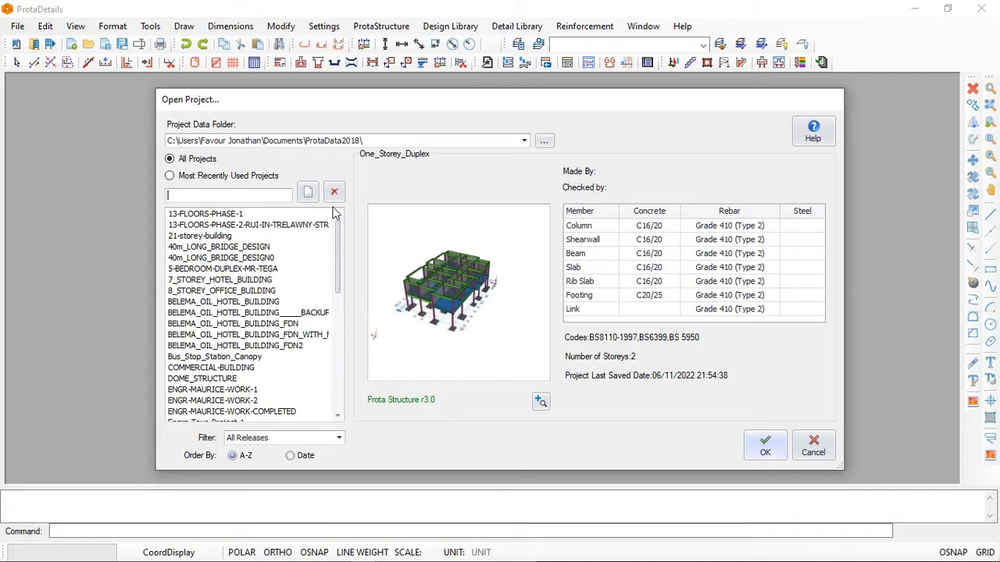
left_click(310, 552)
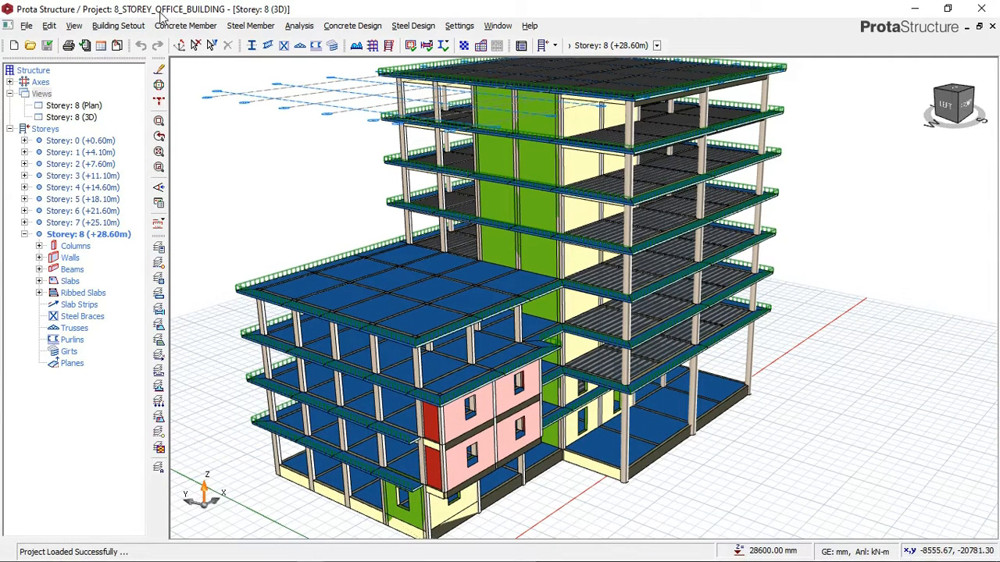
left_click(906, 12)
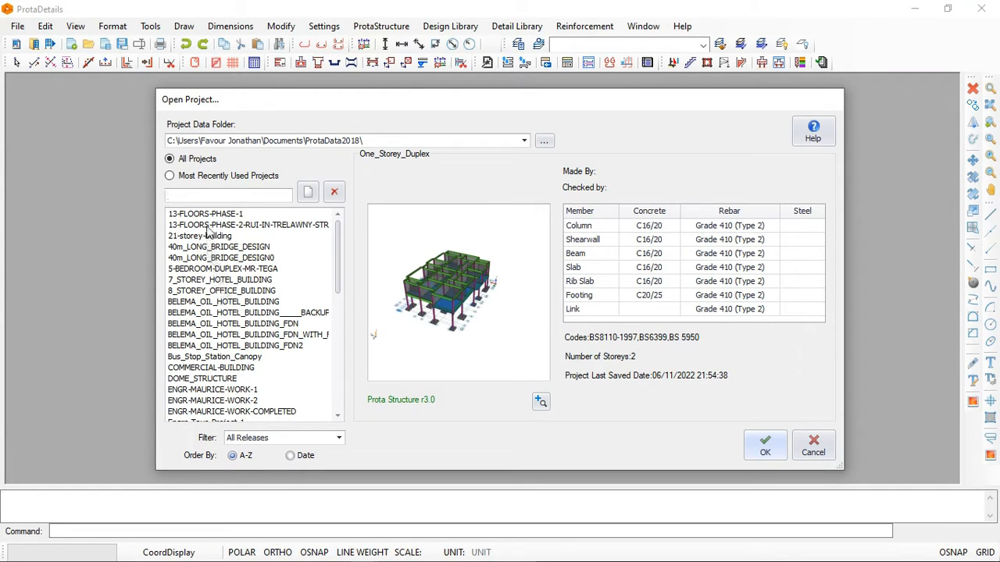
- Open the 8_STOREY_OFFICE_BUILDING project in ProtaDetails and start a new blank drawing
left_click(198, 295)
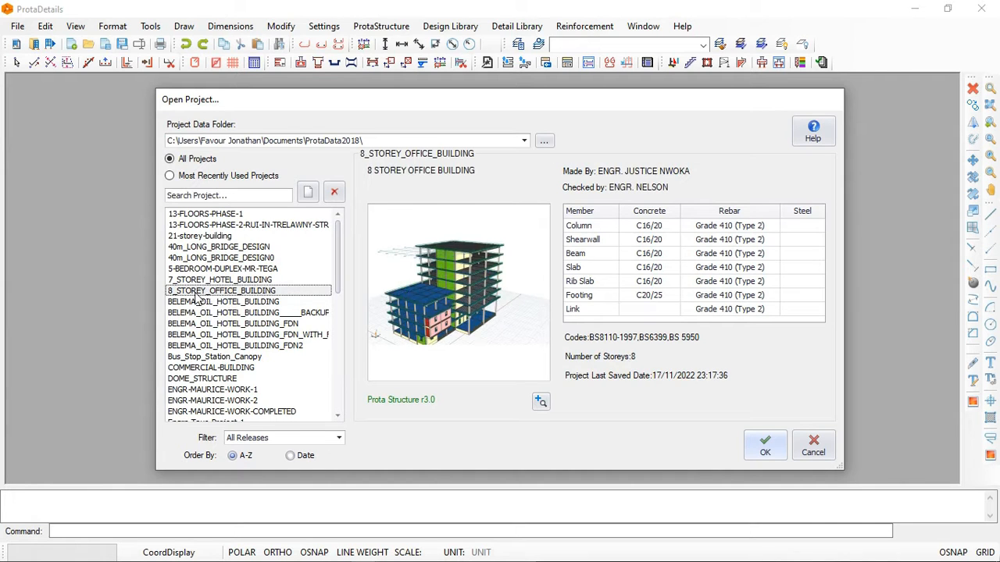
left_click(763, 445)
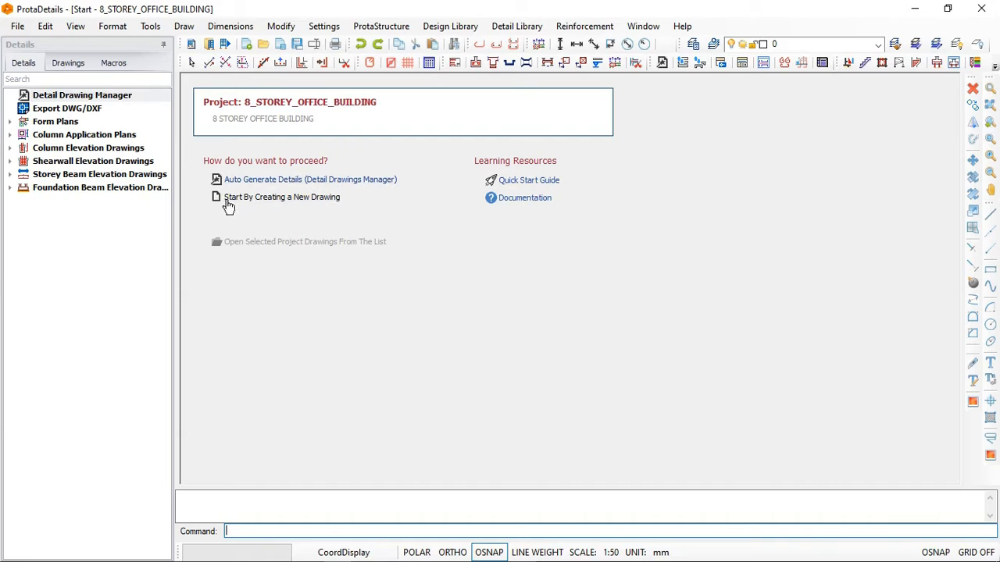
left_click(297, 201)
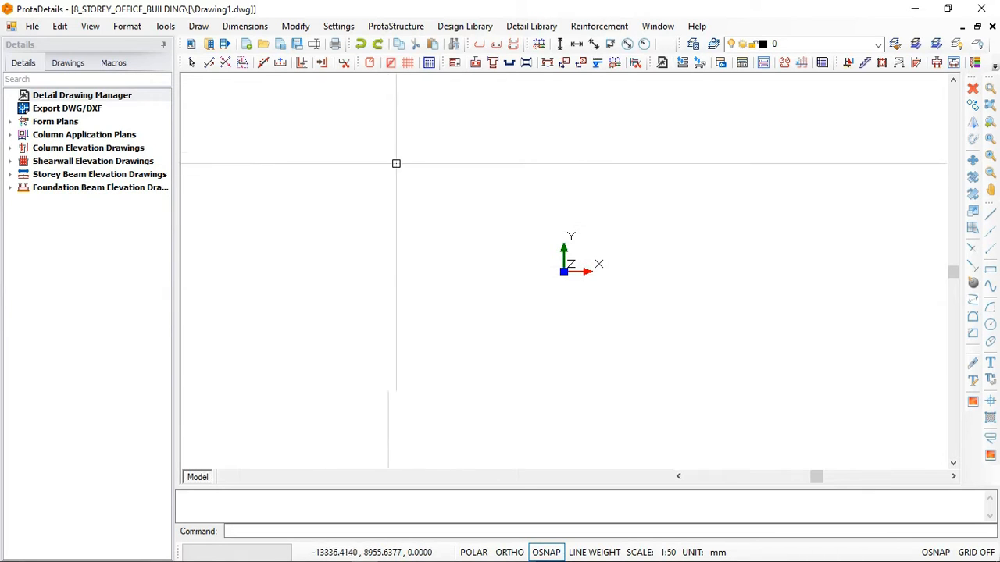
- Switch to Prota Structure, view the 3D building from its front side, and return to ProtaDetails
left_click(310, 555)
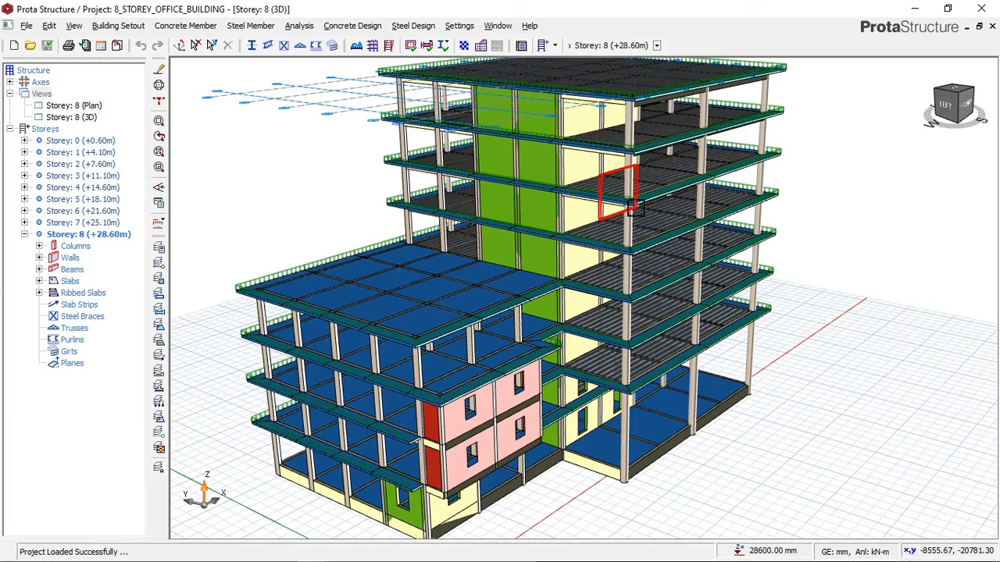
middle_click_drag(424, 351, 477, 342)
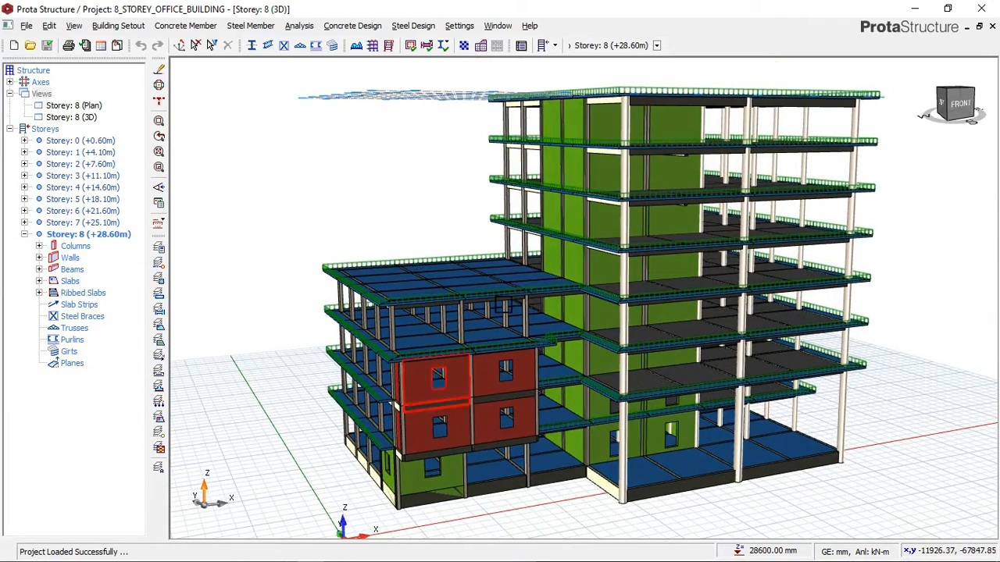
left_click(914, 9)
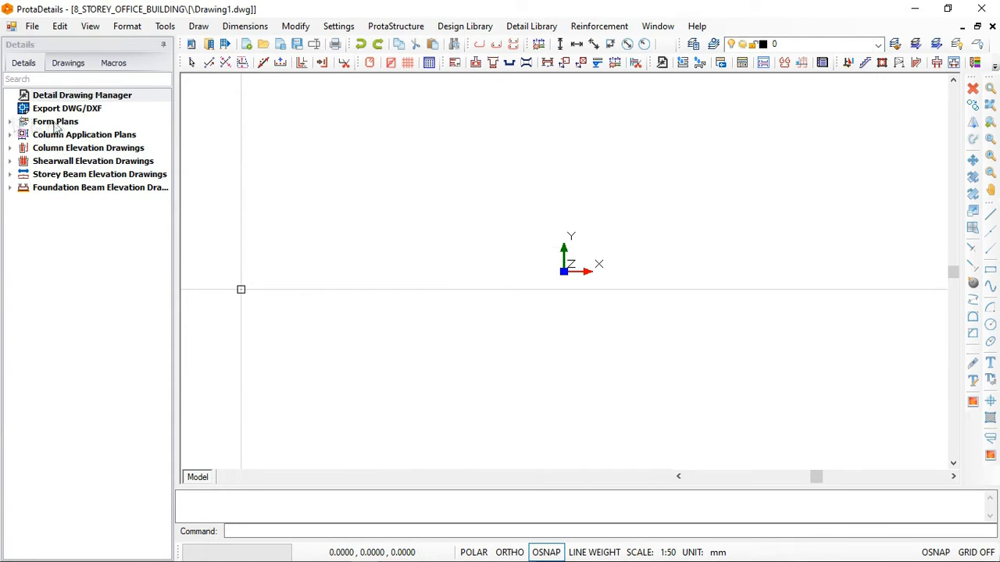
- List the project's form plans and compare their storeys with the 3D model in Prota Structure, returning to ProtaDetails
left_click(10, 123)
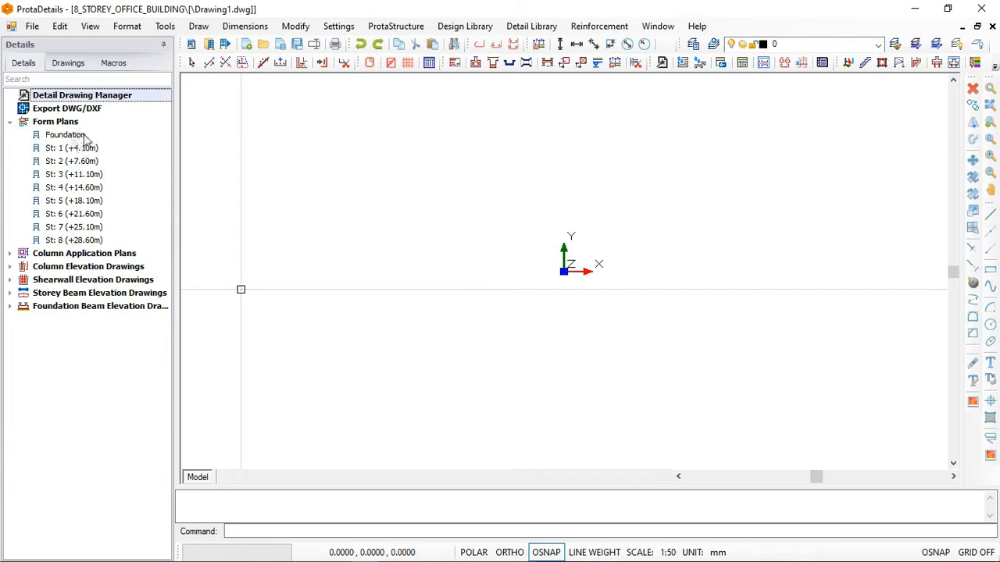
mouse_move(242, 551)
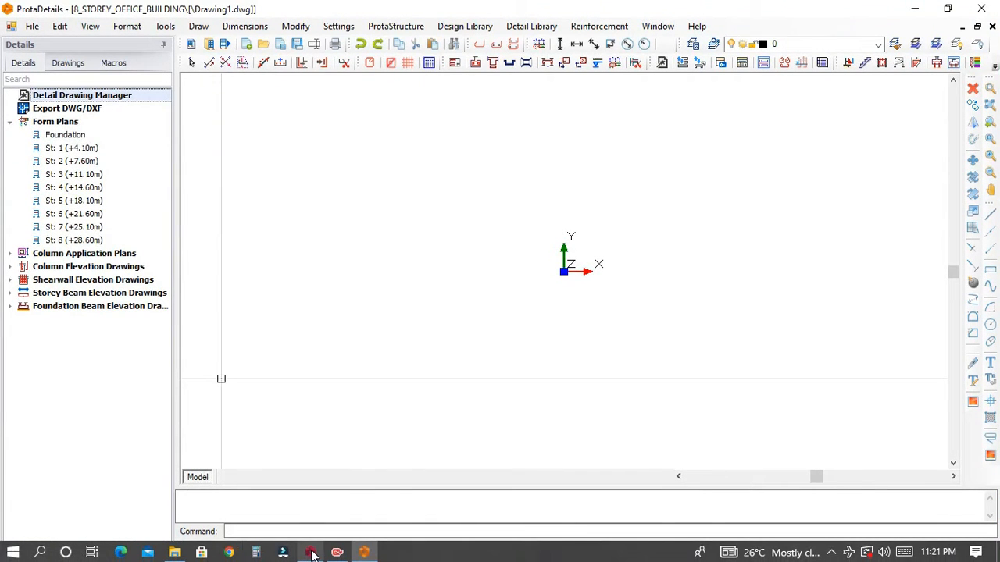
mouse_move(311, 553)
left_click(324, 500)
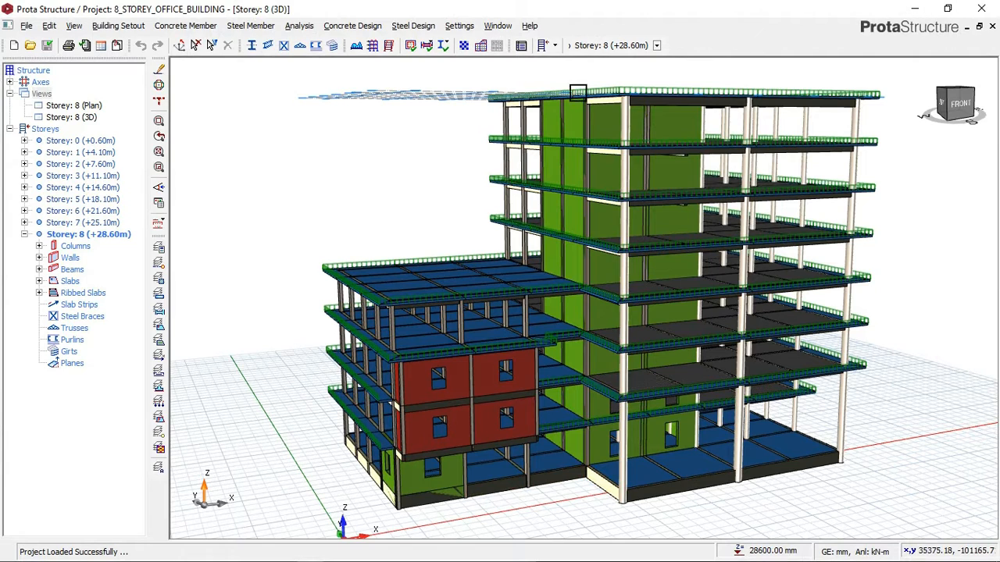
left_click(915, 9)
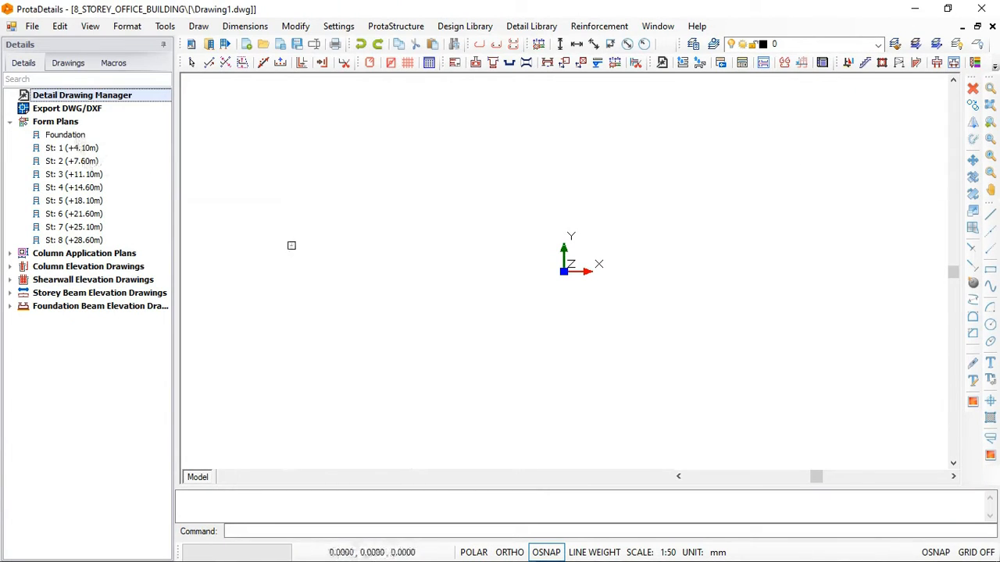
- Check the base of the 3D building in Prota Structure against the Foundation form plan entry in ProtaDetails
left_click(311, 552)
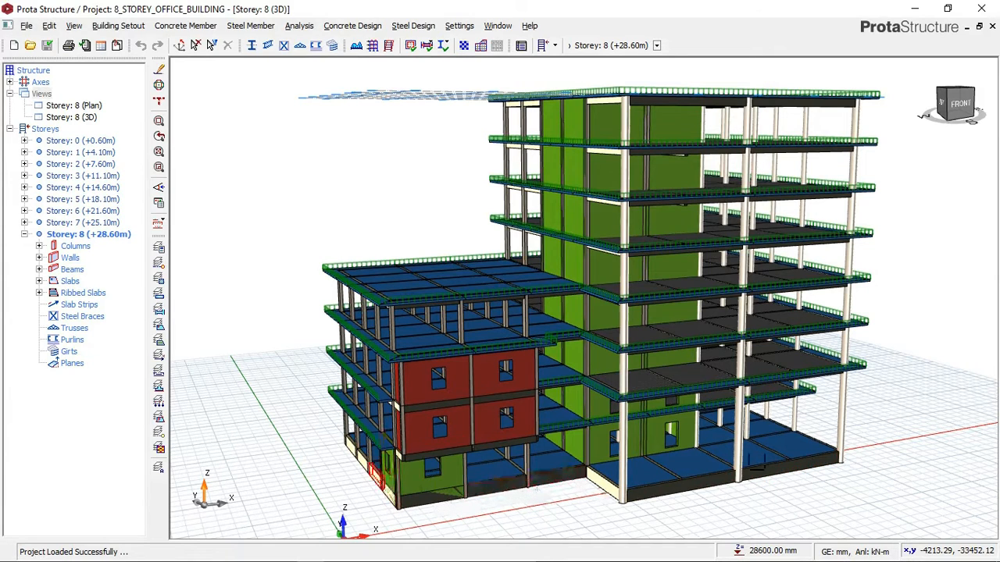
left_click(915, 10)
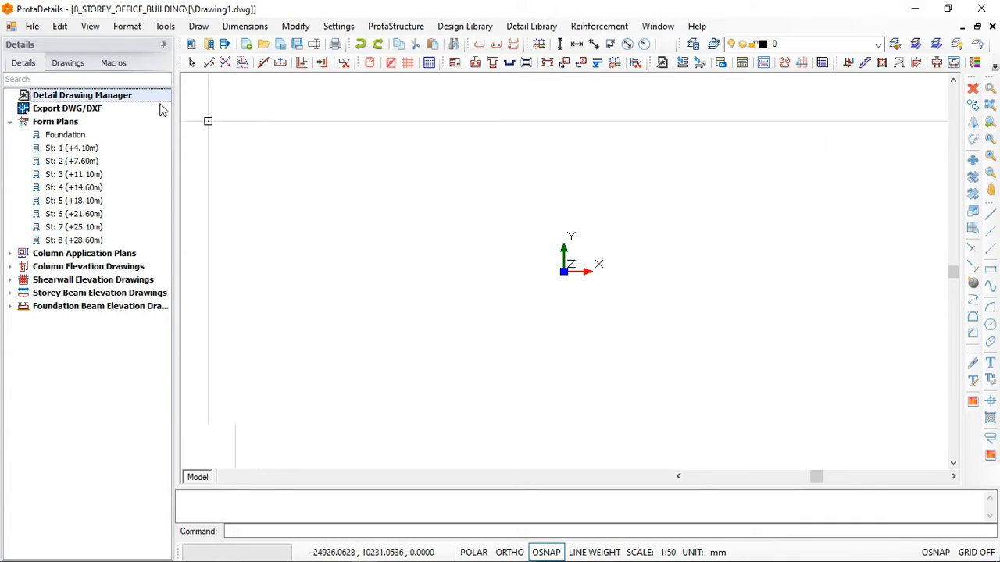
left_click(67, 137)
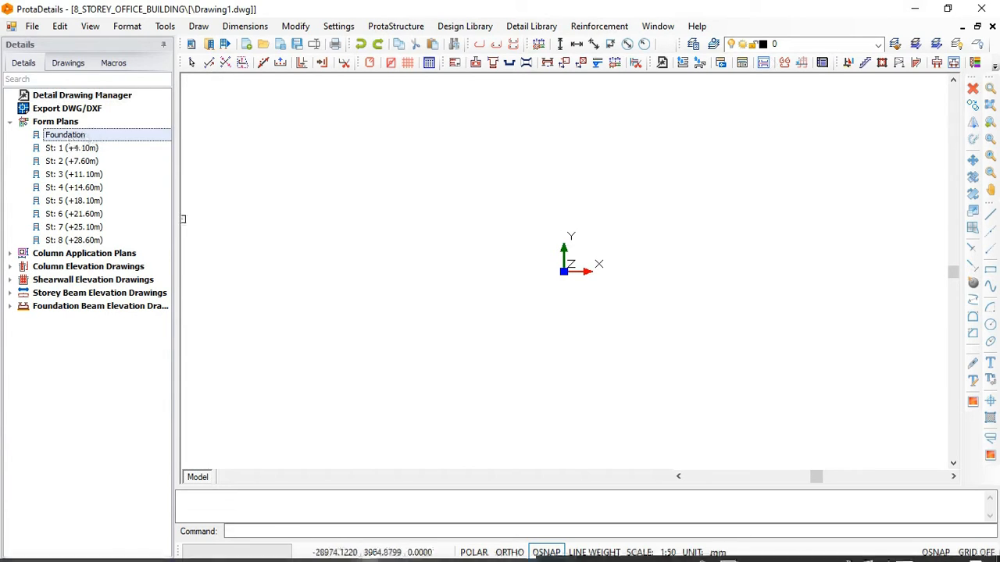
left_click(309, 553)
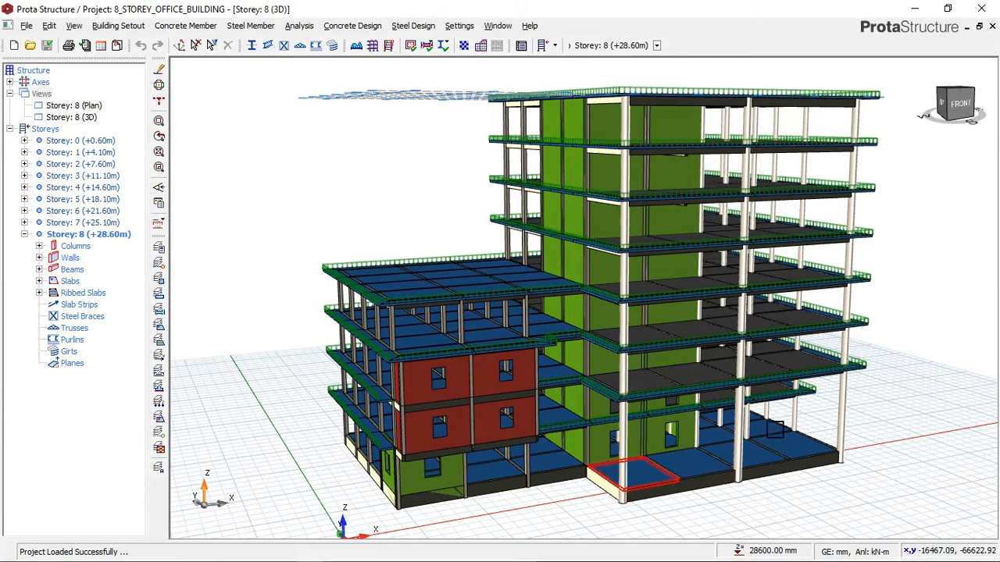
left_click(914, 9)
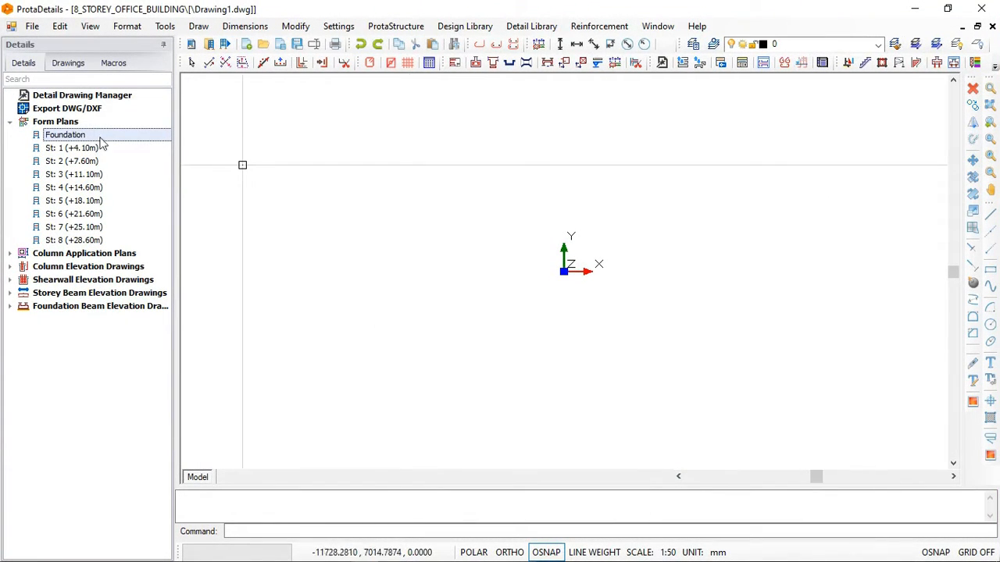
- Draw the St: 1 (+4.10m) form plan and insert it into the blank drawing
left_click(65, 149)
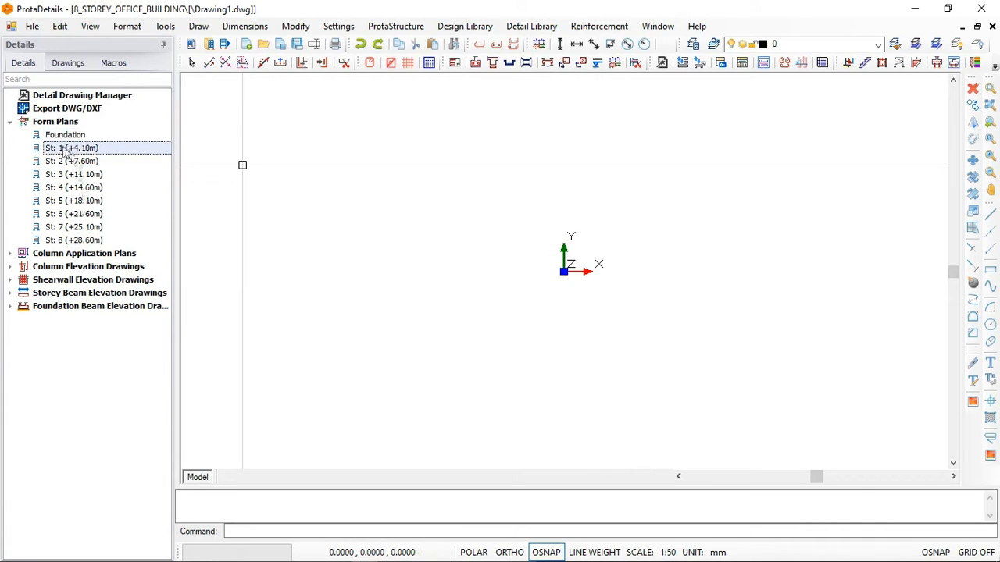
right_click(65, 152)
left_click(108, 159)
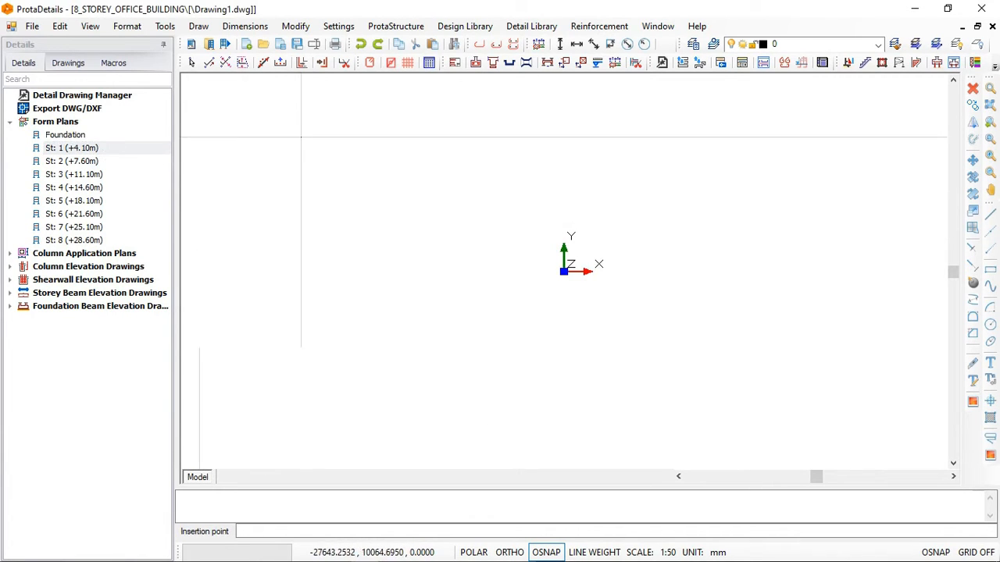
left_click(290, 124)
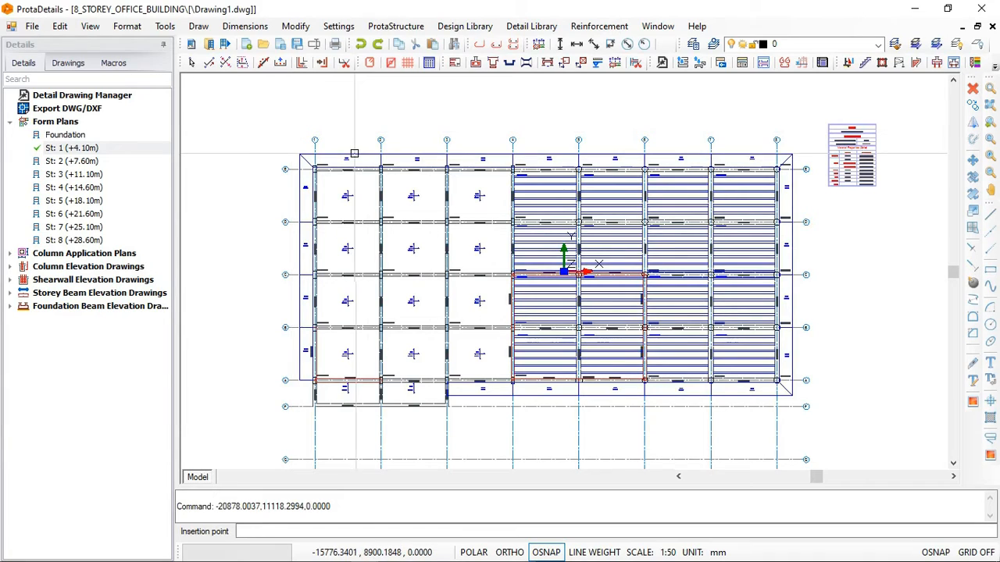
- Examine the storey 1 form plan, including its title, gridlines, ribbed slab bays, solid slabs, and beam and column labels
scroll(434, 228, "up", 4)
scroll(382, 221, "down", 5)
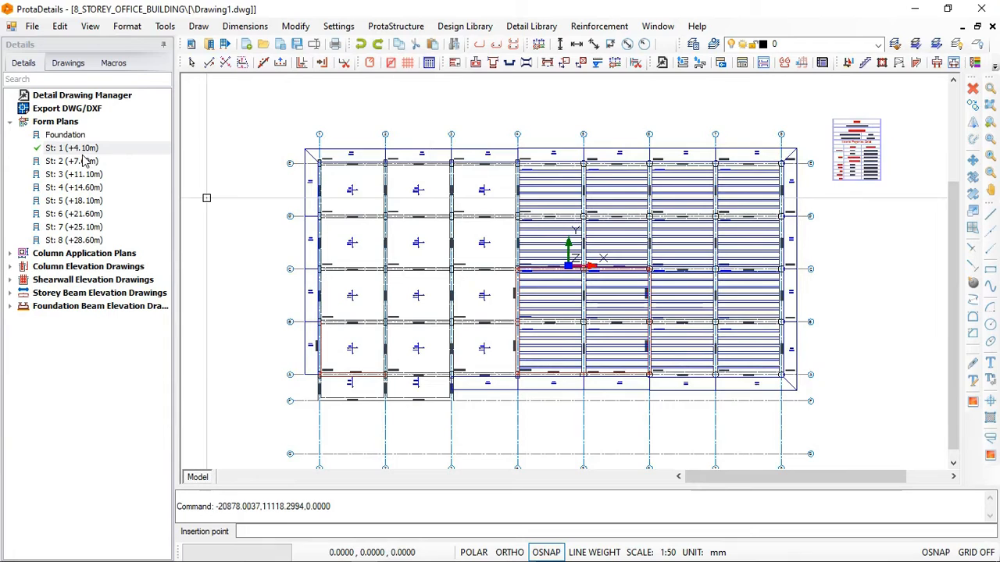
scroll(452, 176, "down", 1)
scroll(521, 398, "up", 6)
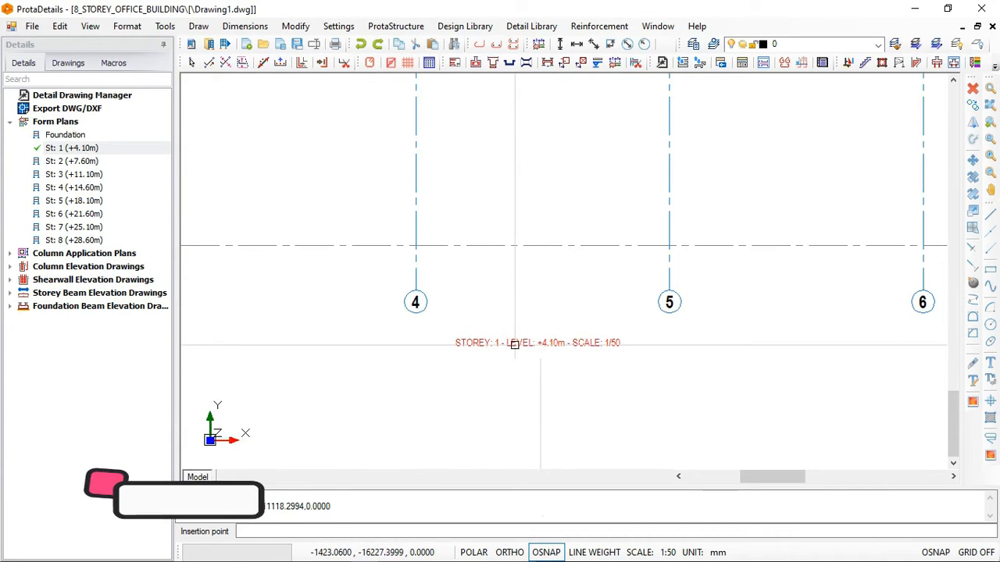
scroll(690, 354, "down", 6)
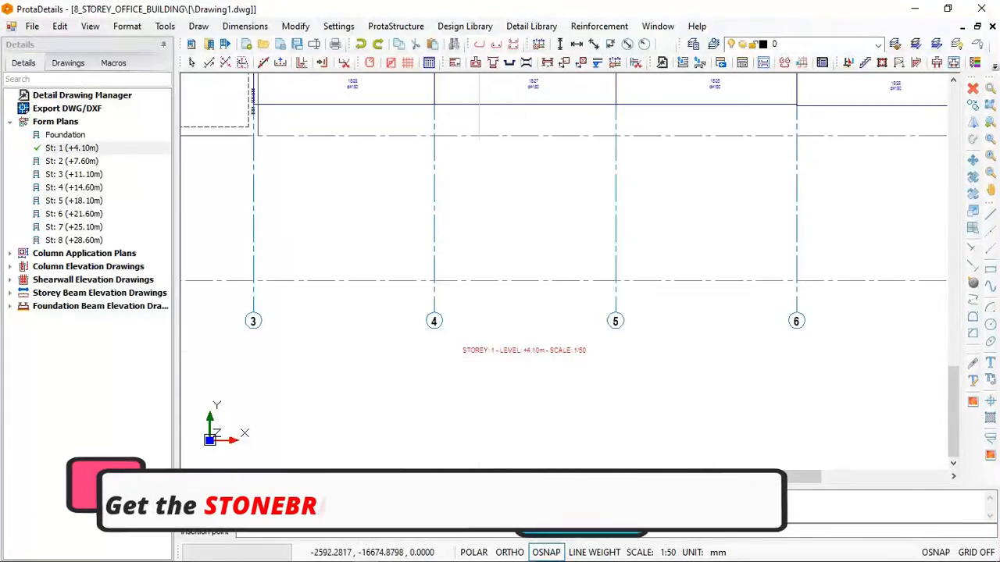
scroll(528, 150, "up", 6)
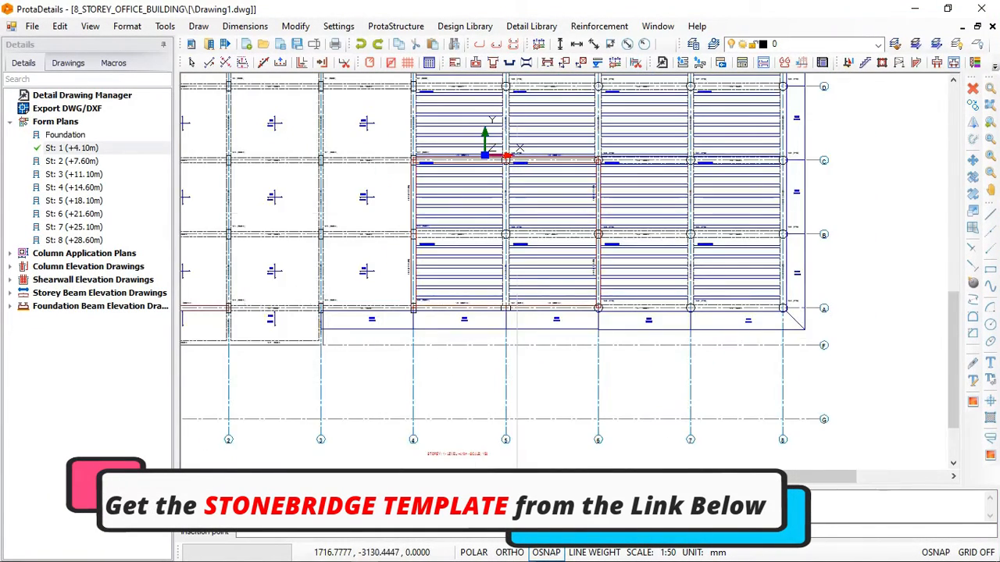
scroll(566, 219, "down", 4)
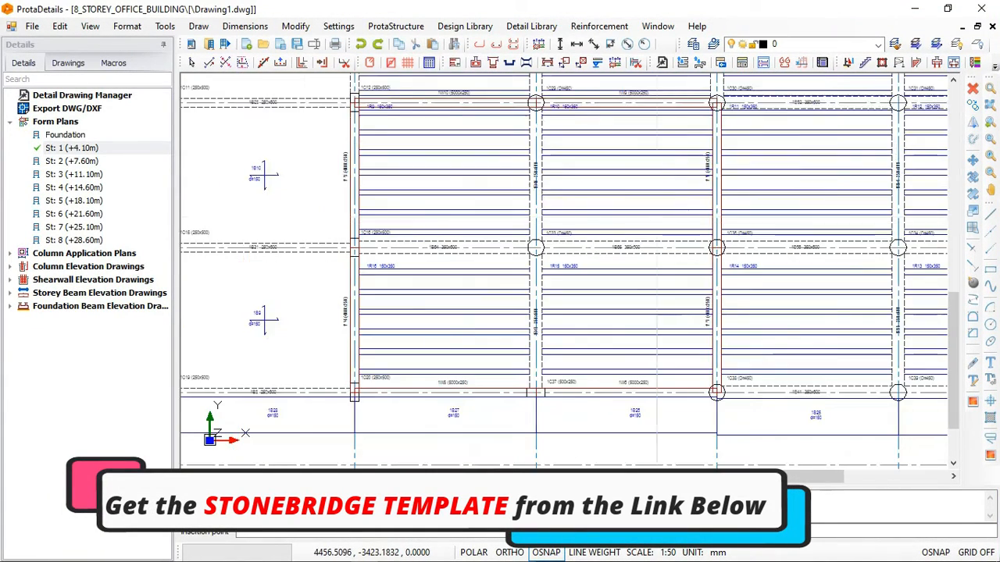
scroll(586, 227, "up", 2)
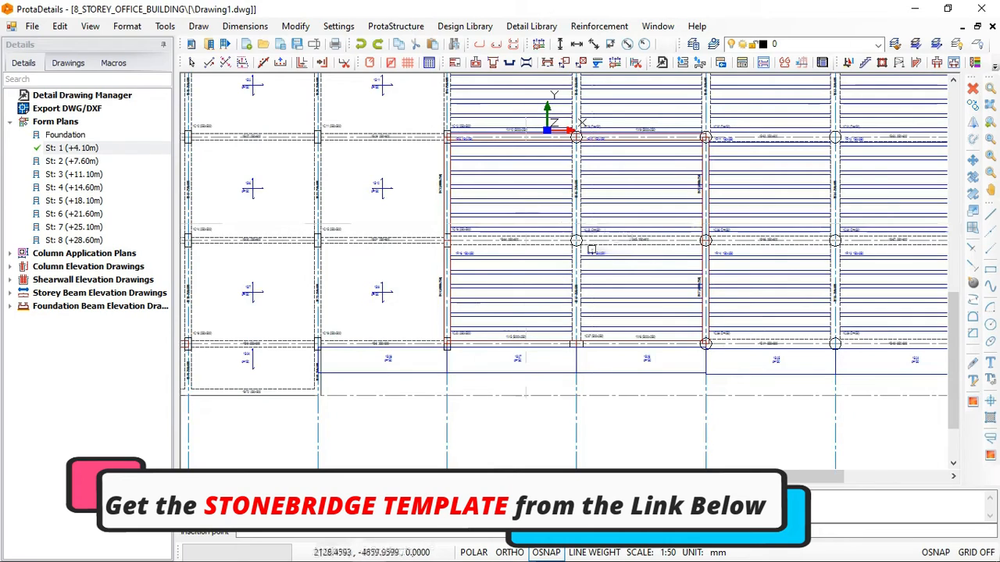
scroll(396, 147, "up", 4)
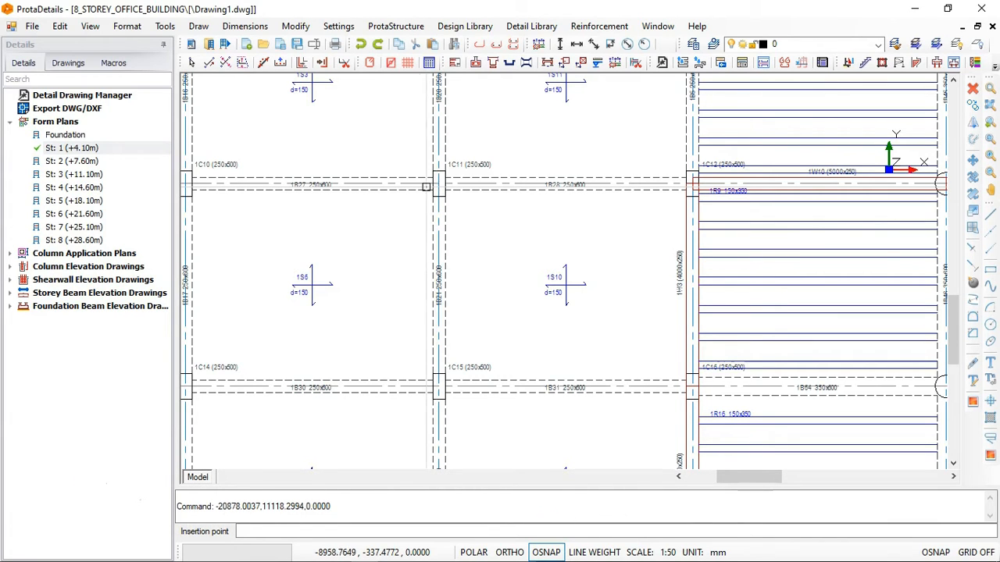
scroll(425, 186, "down", 3)
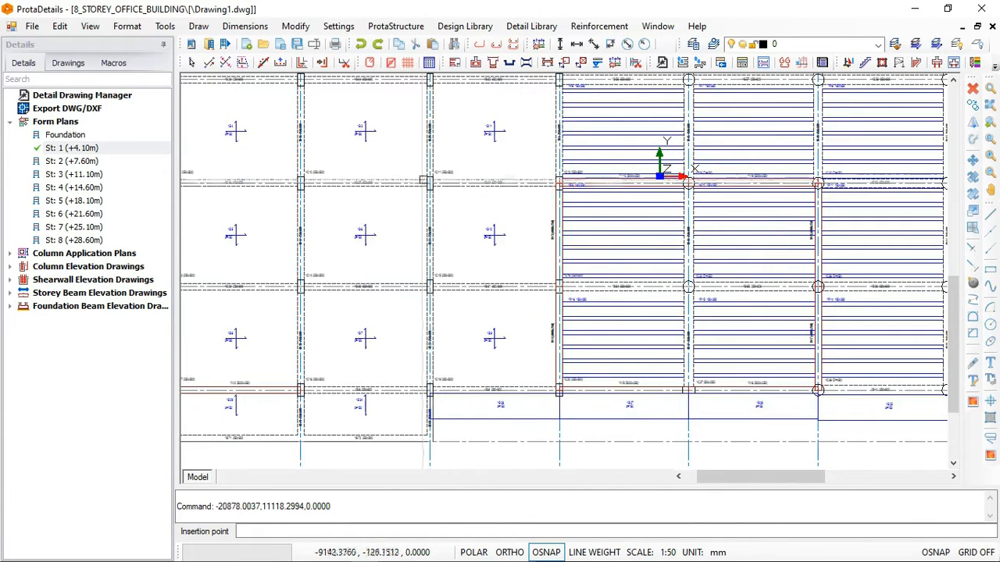
scroll(424, 181, "down", 2)
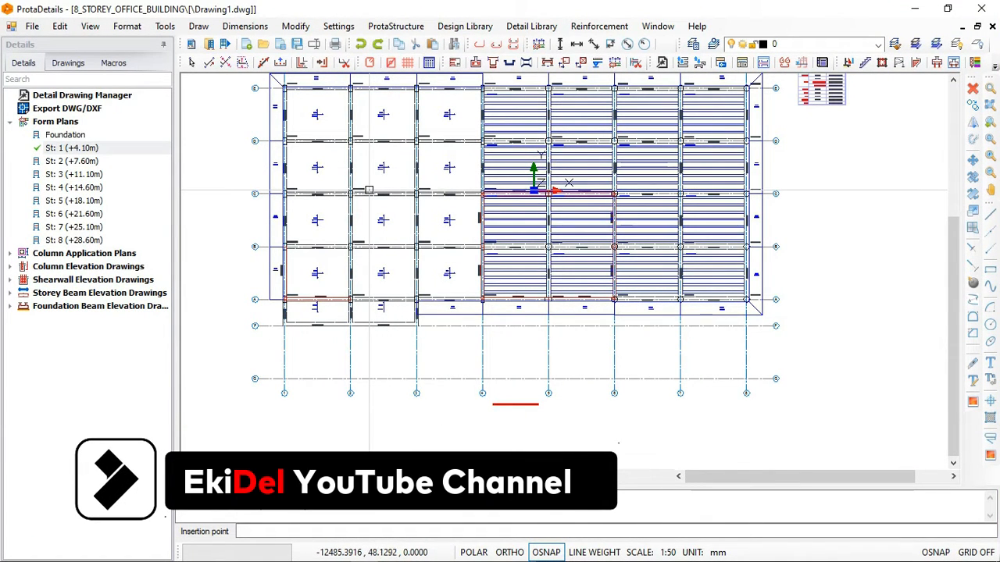
scroll(389, 174, "down", 1)
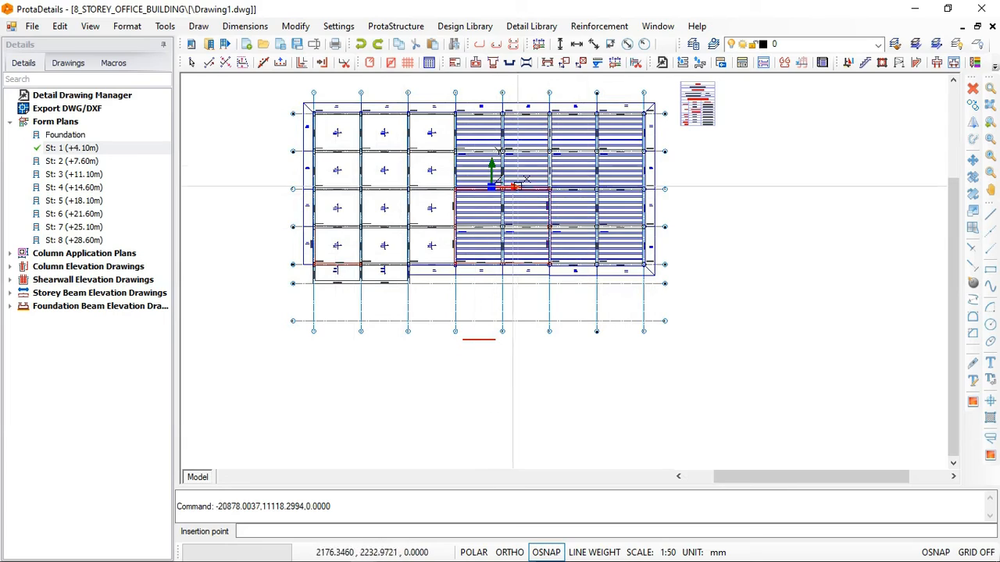
scroll(461, 139, "up", 2)
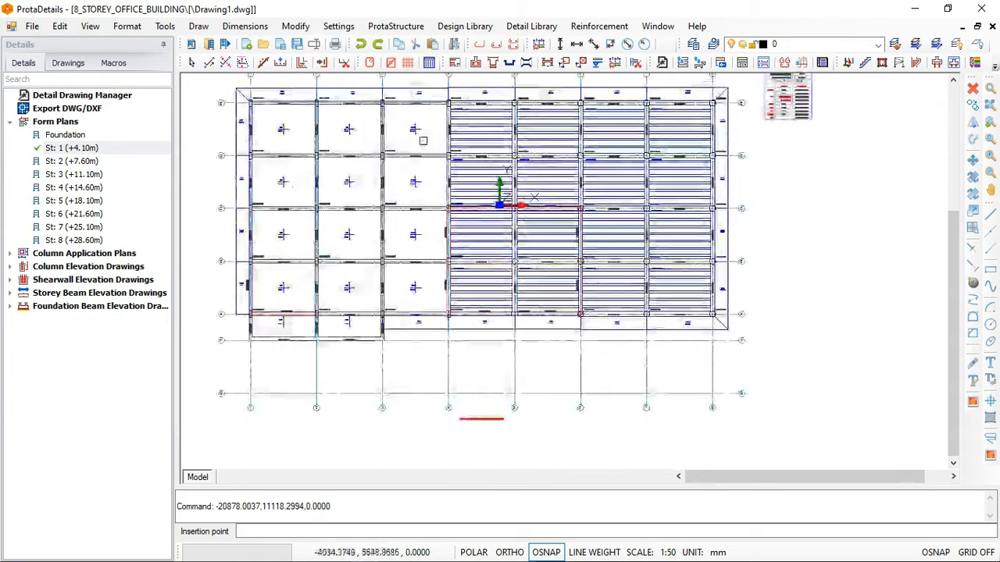
scroll(355, 137, "up", 2)
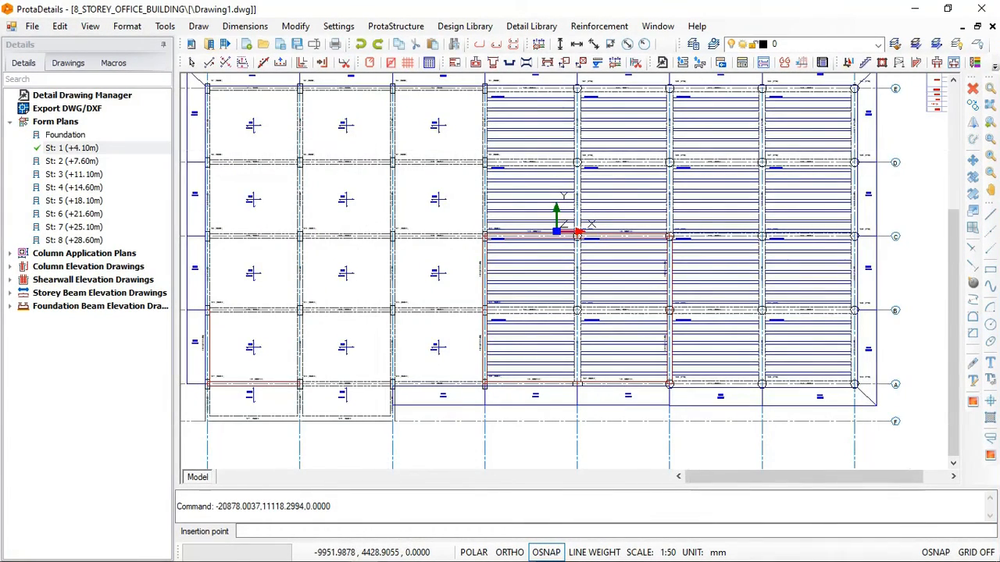
- Draw the St: 2 (+7.60m) form plan, insert it to the right of the storey 1 plan and check its title
scroll(396, 146, "down", 3)
middle_click_drag(552, 147, 472, 133)
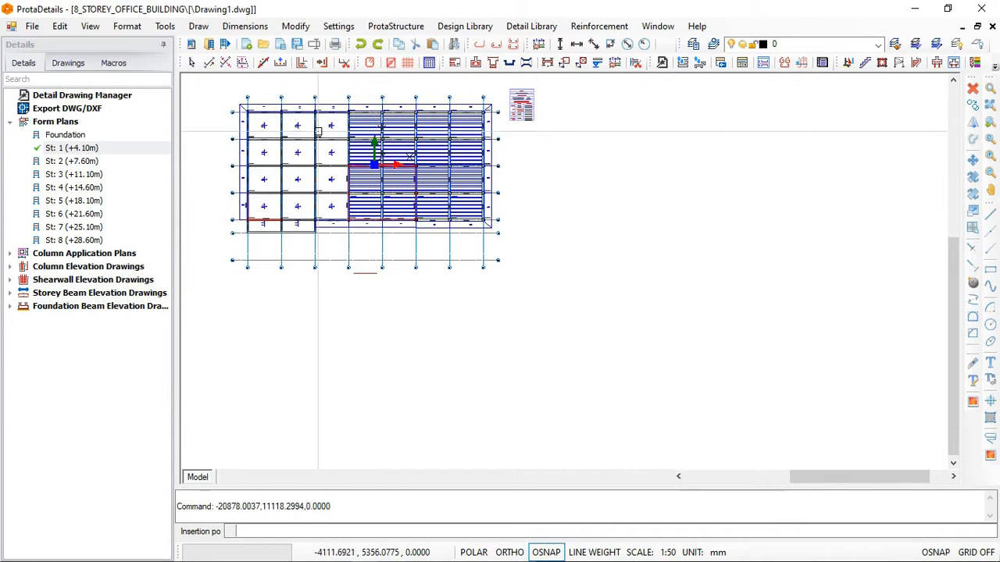
left_click(69, 160)
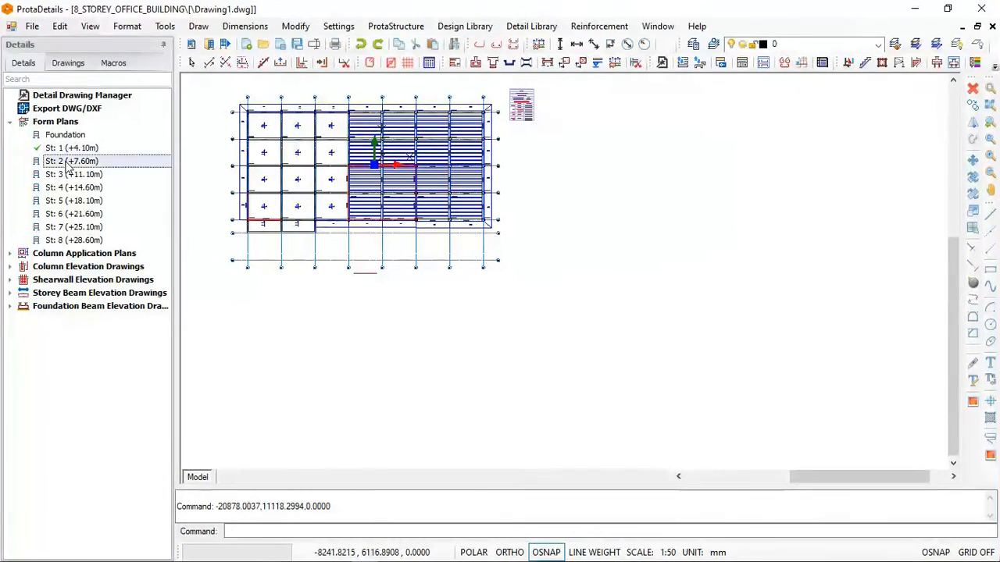
right_click(68, 162)
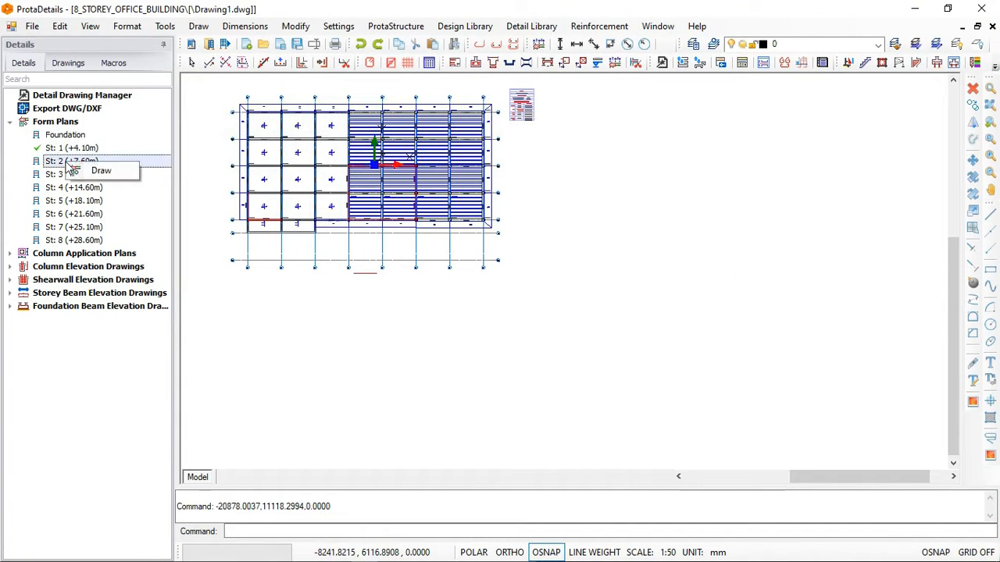
left_click(97, 171)
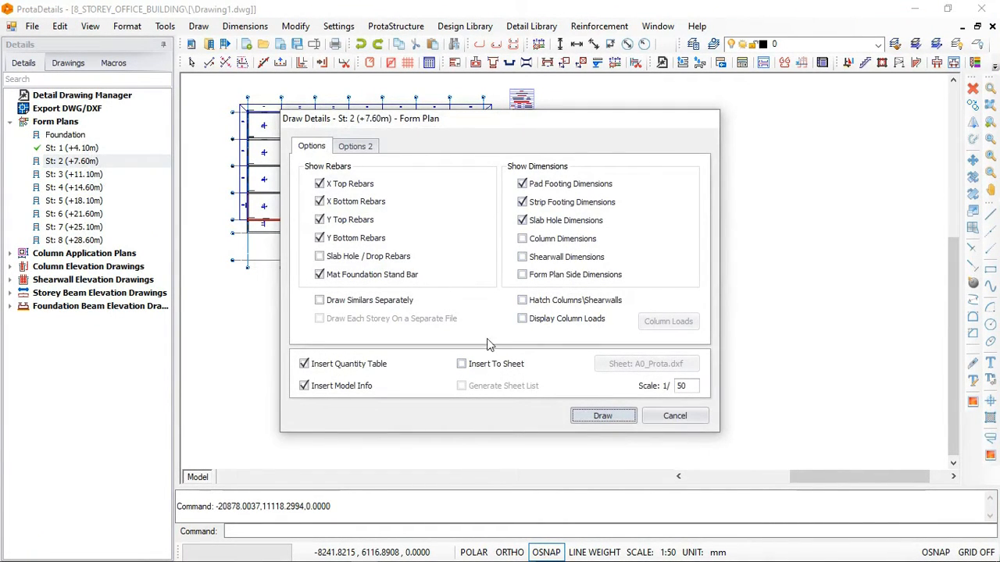
left_click(602, 416)
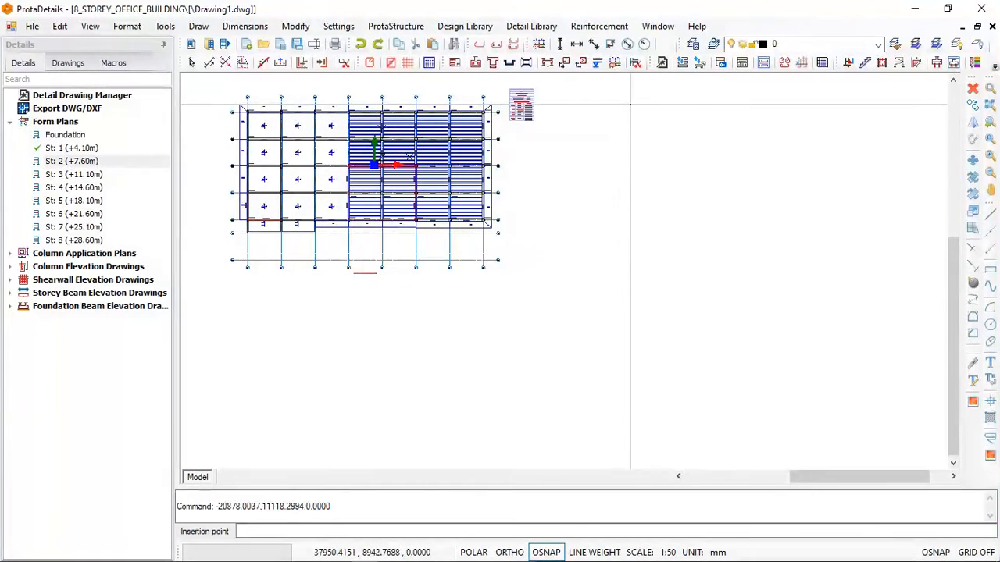
left_click(469, 235)
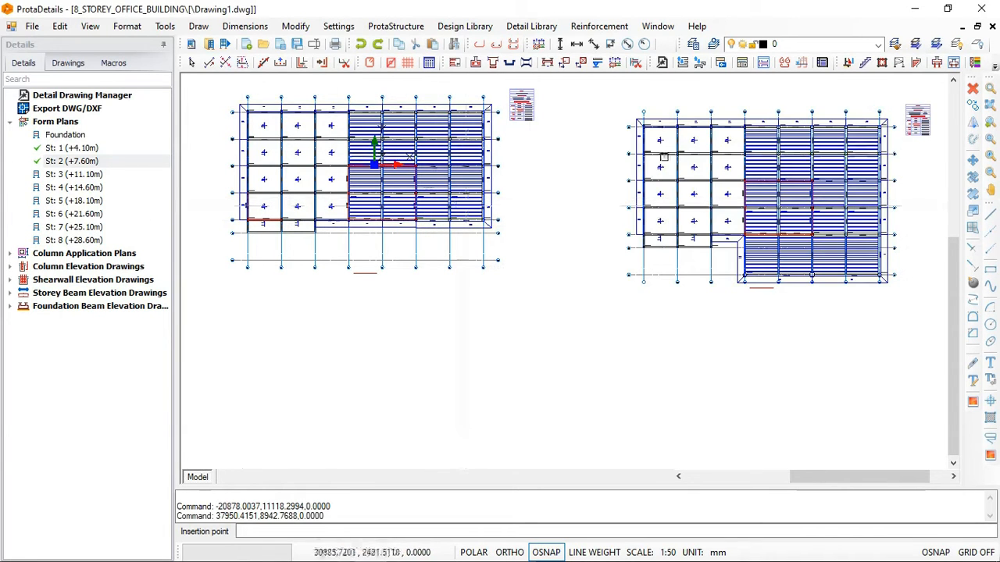
scroll(781, 283, "up", 5)
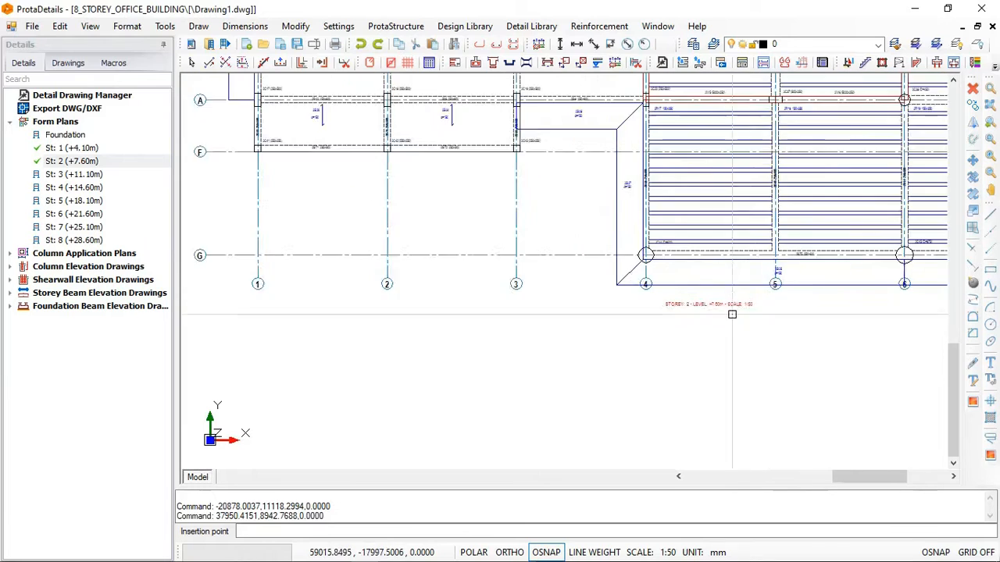
scroll(732, 314, "down", 6)
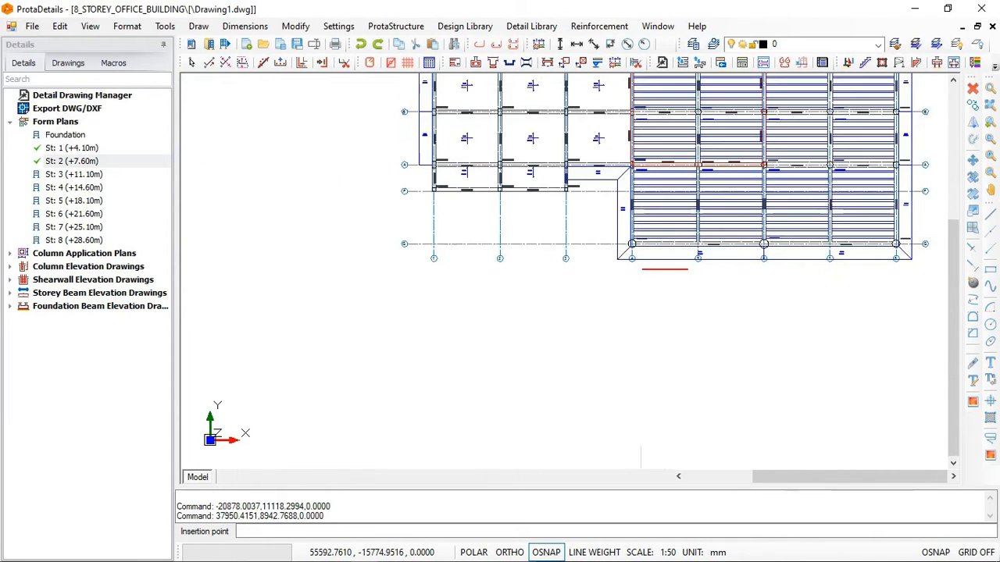
- Draw the St: 3 (+11.10m) form plan and insert it directly below the storey 1 plan
scroll(648, 219, "down", 3)
scroll(433, 207, "down", 2)
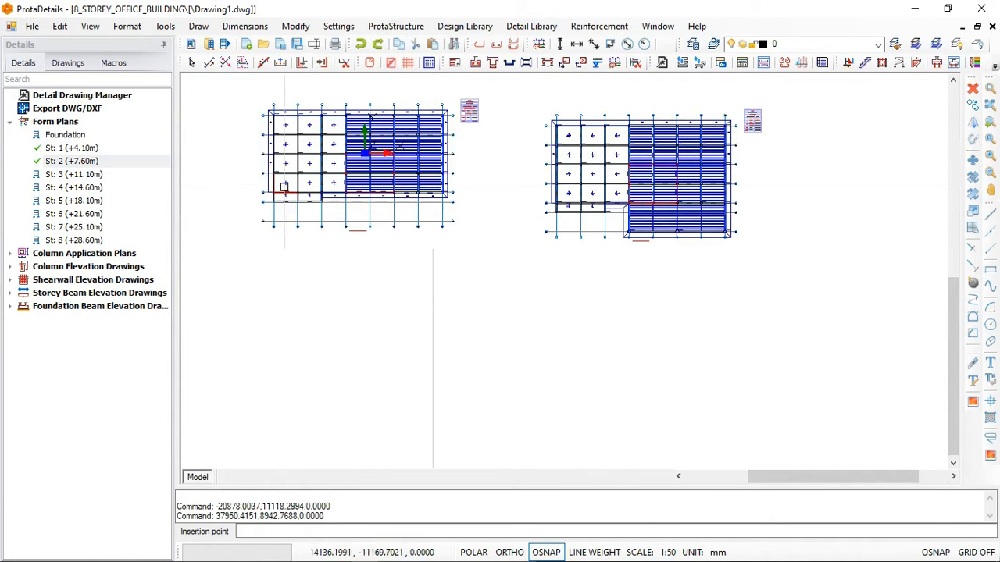
scroll(391, 191, "down", 2)
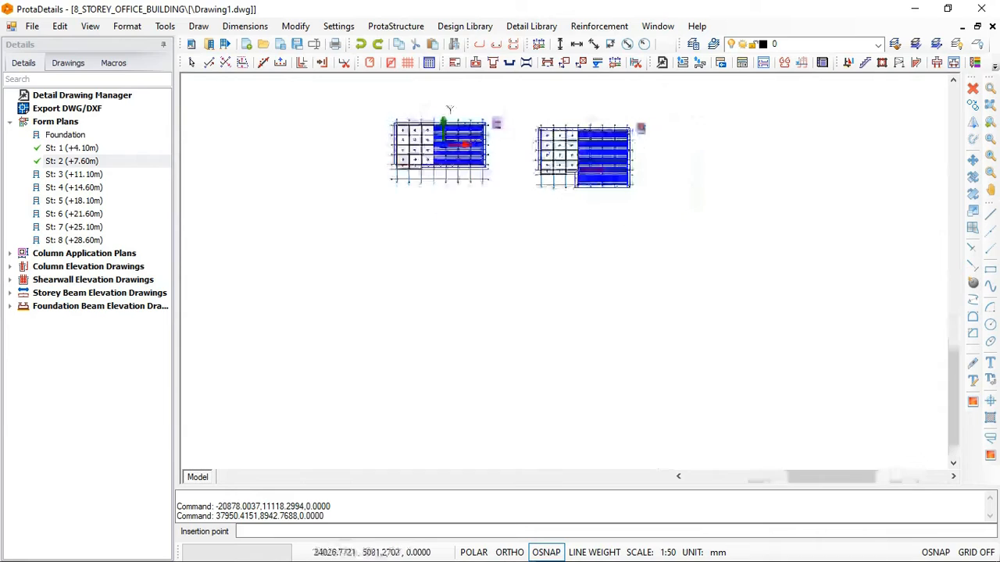
left_click(62, 175)
right_click(82, 175)
left_click(109, 185)
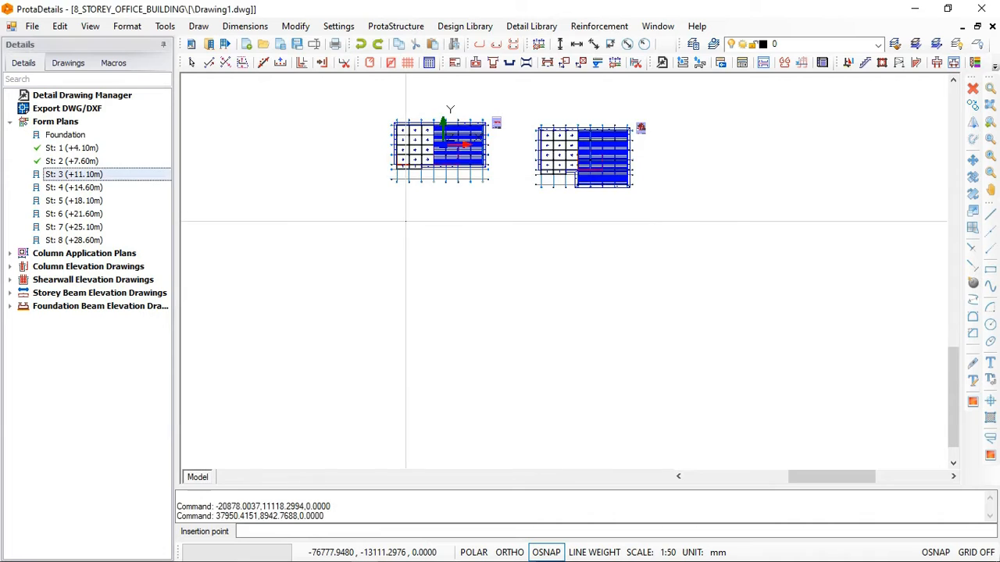
left_click(394, 223)
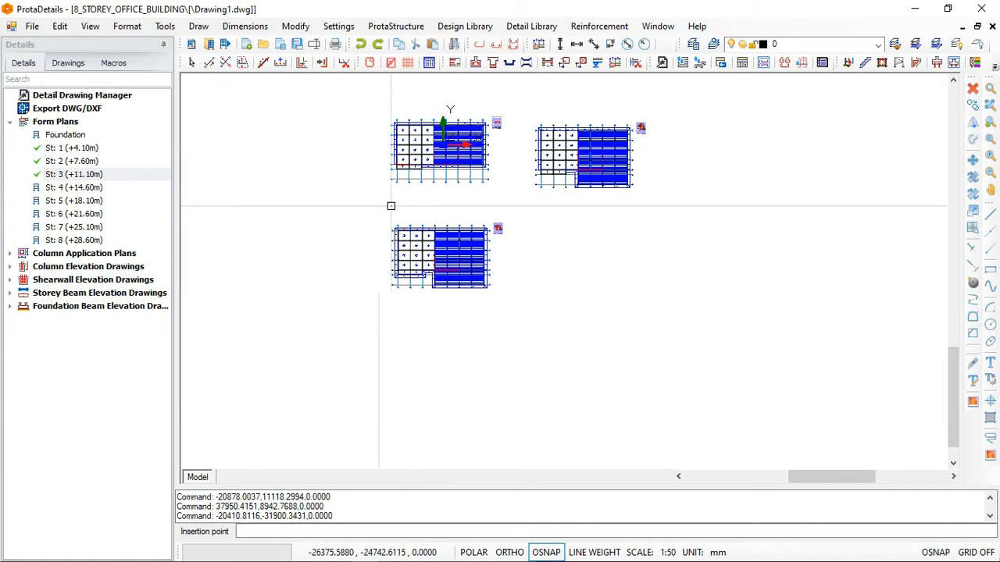
- Draw the St: 4 (+14.60m) form plan and insert it beside the storey 3 plan, below the storey 2 plan
left_click(58, 189)
right_click(63, 191)
left_click(86, 195)
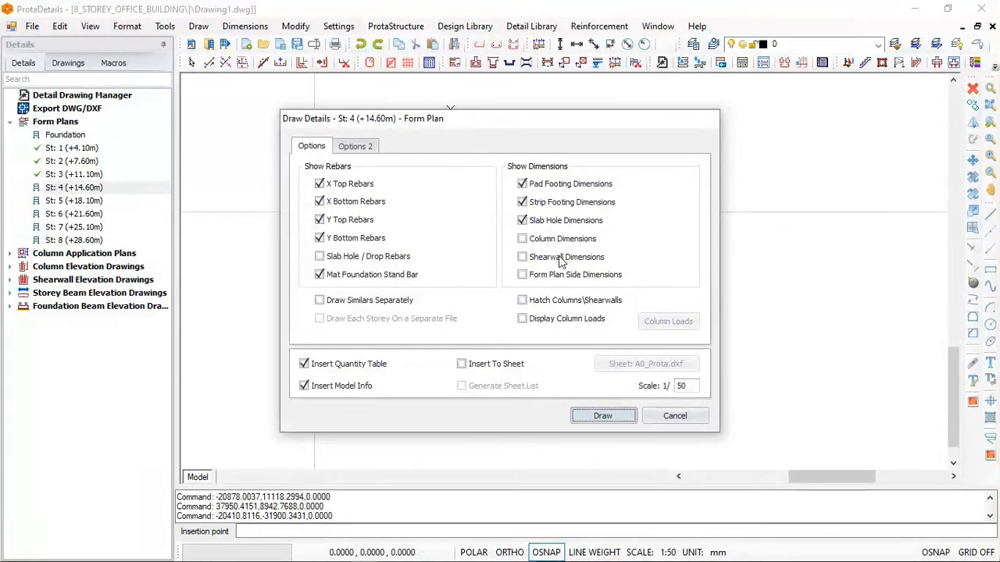
key("Return")
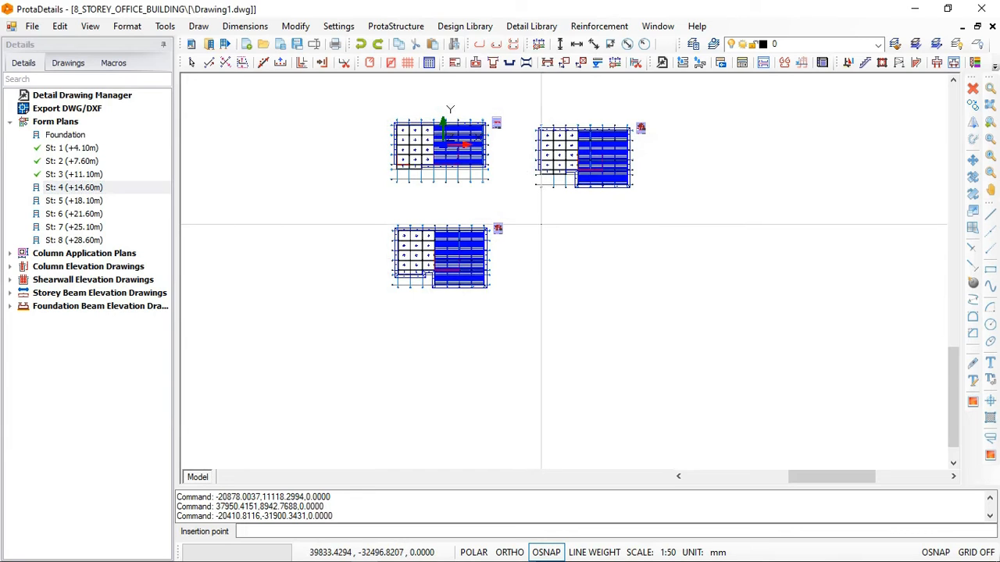
left_click(541, 224)
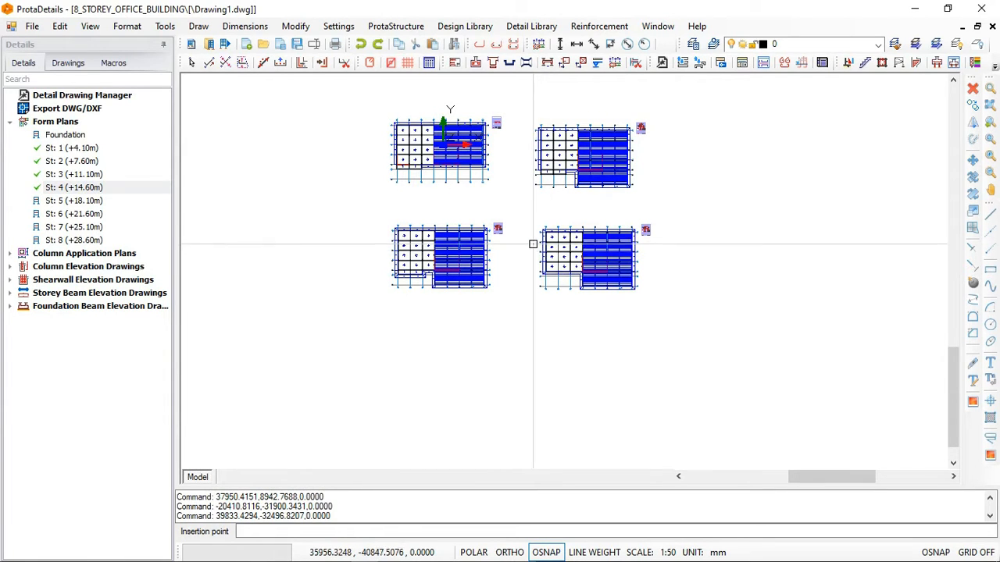
- Draw the St: 5 (+18.10m) form plan and insert it below the storey 3 plan
left_click(82, 203)
right_click(83, 205)
left_click(117, 208)
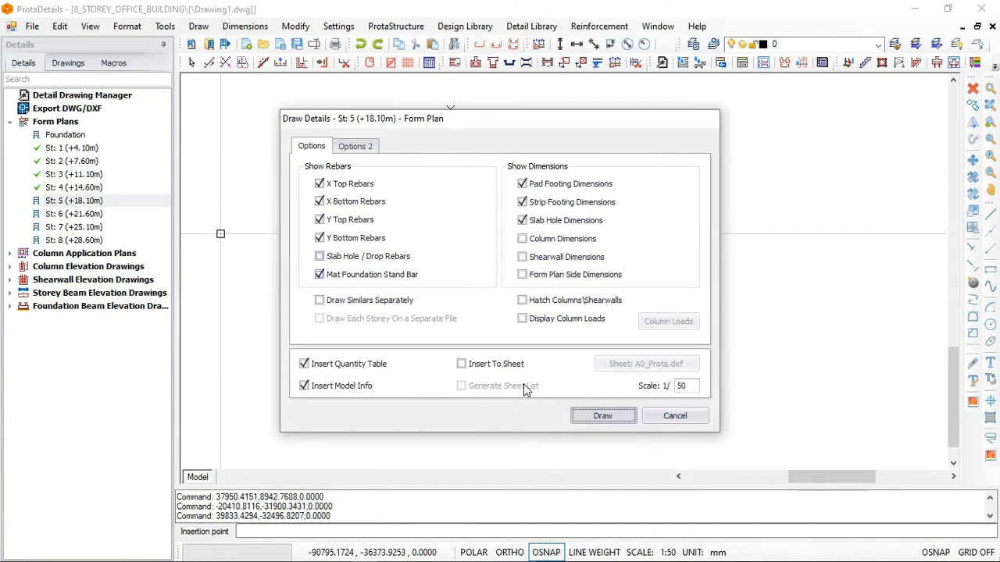
key("Return")
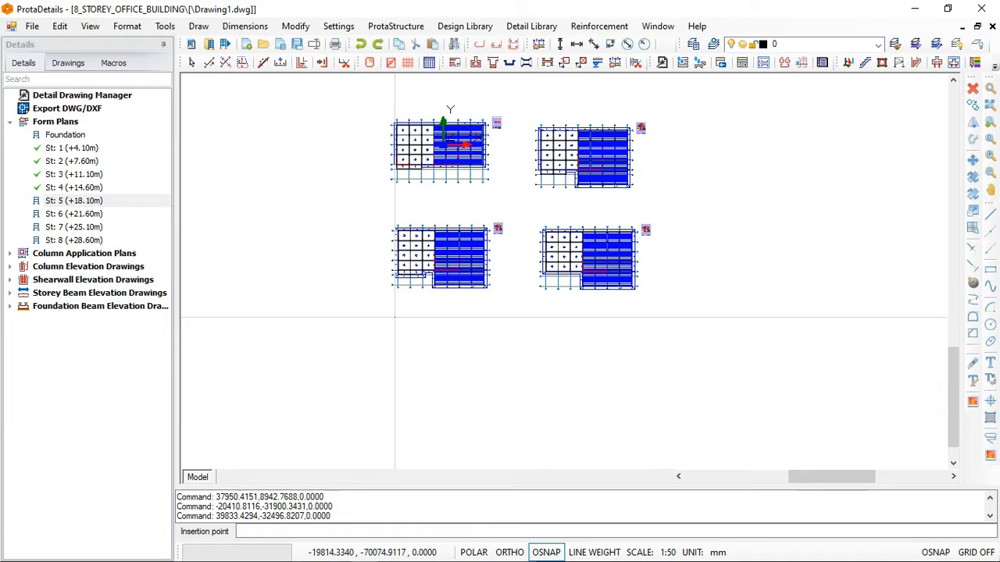
left_click(394, 318)
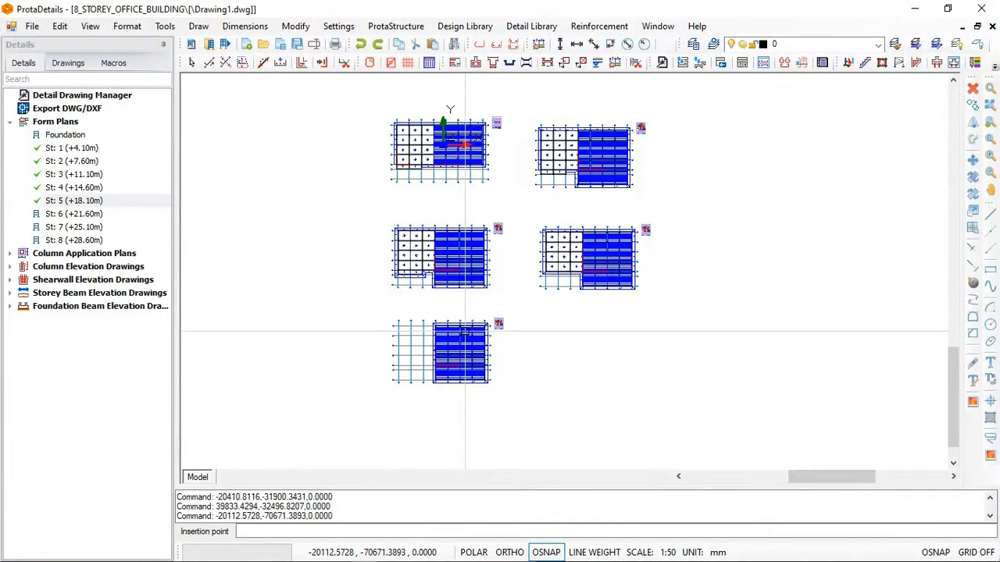
- Draw the St: 6 (+21.60m) form plan and insert it beside the storey 5 plan, below the storey 4 plan
left_click(68, 216)
right_click(68, 220)
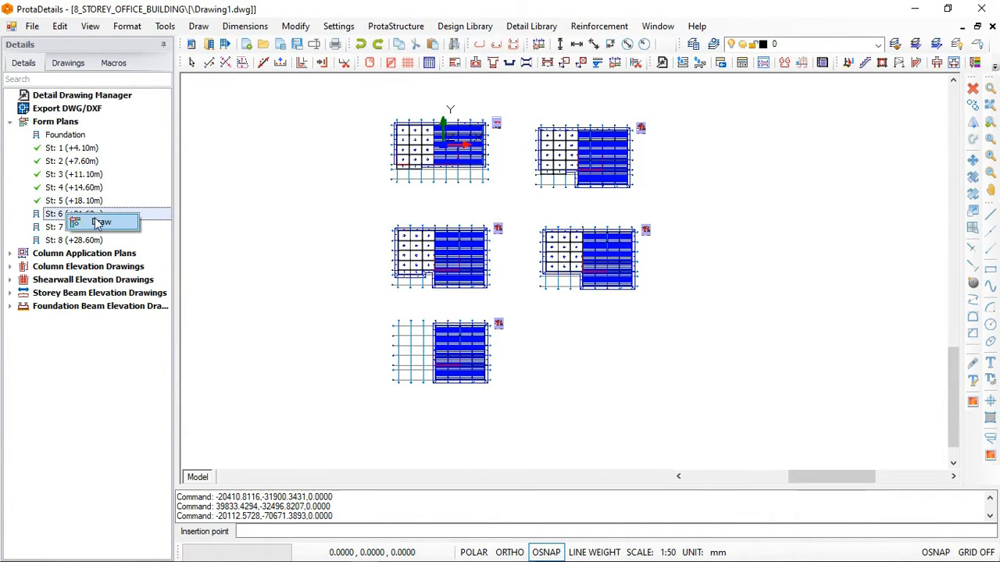
left_click(100, 223)
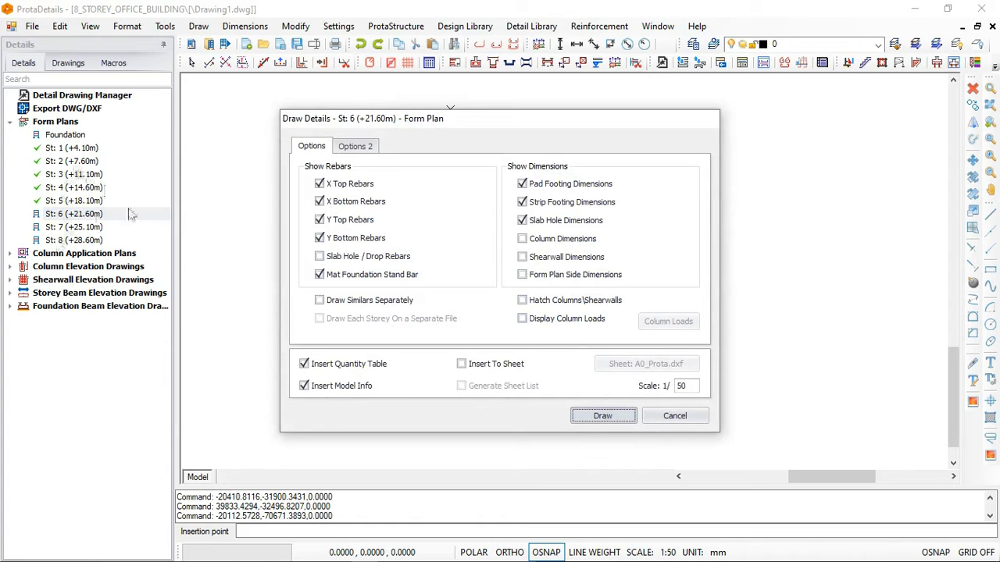
left_click(602, 415)
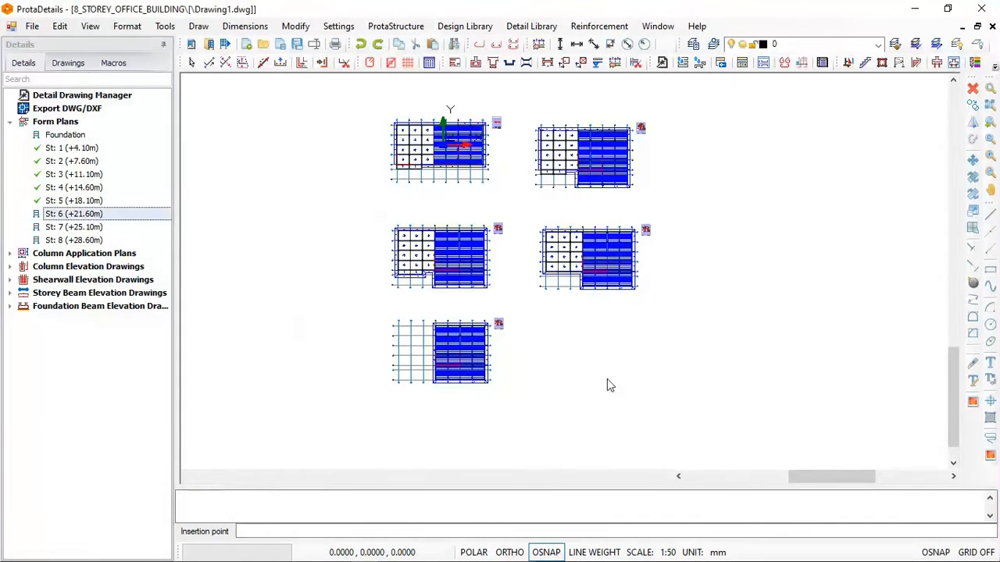
left_click(546, 321)
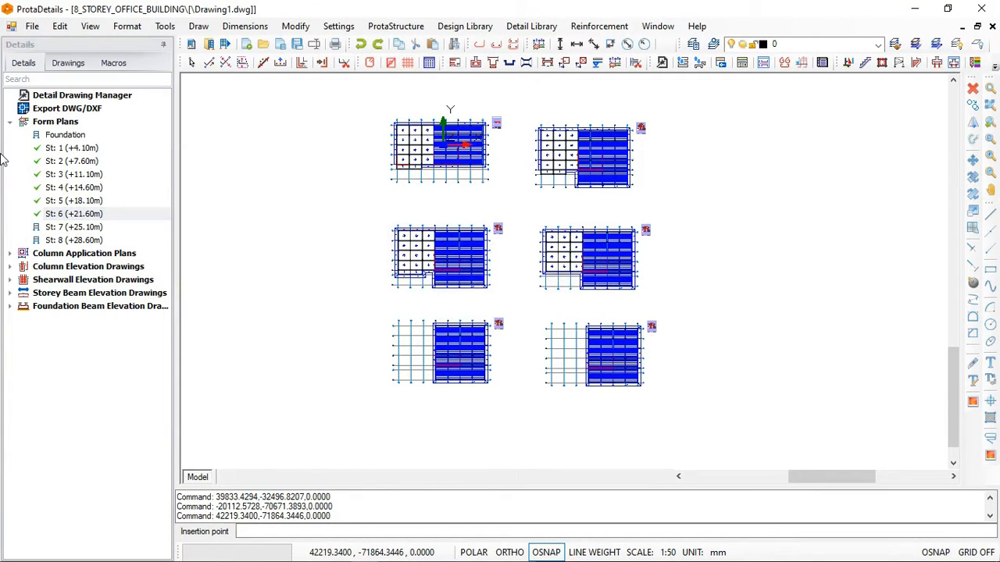
- Draw the St: 7 (+25.10m) form plan and insert it below the storey 5 plan
left_click(72, 227)
right_click(72, 234)
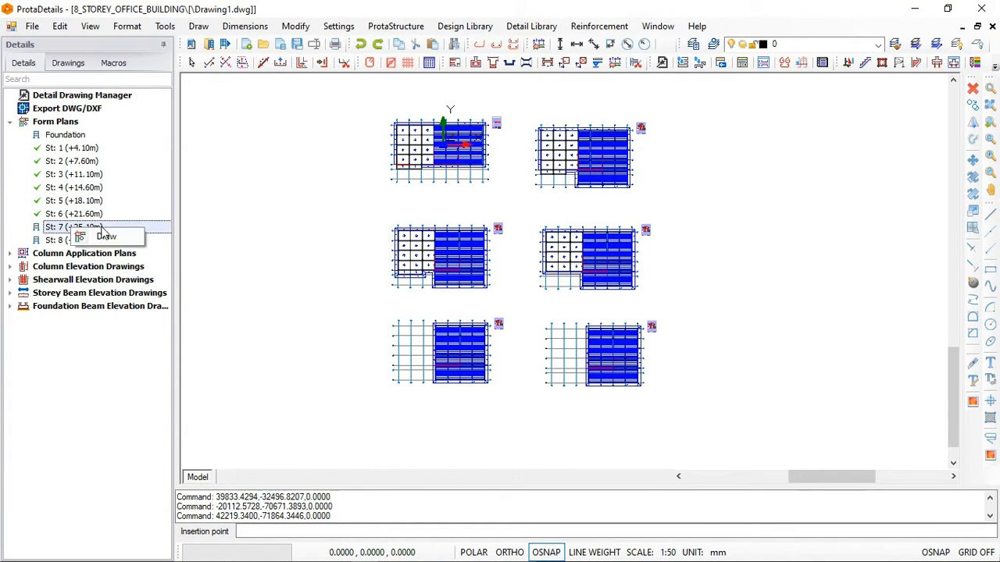
left_click(104, 239)
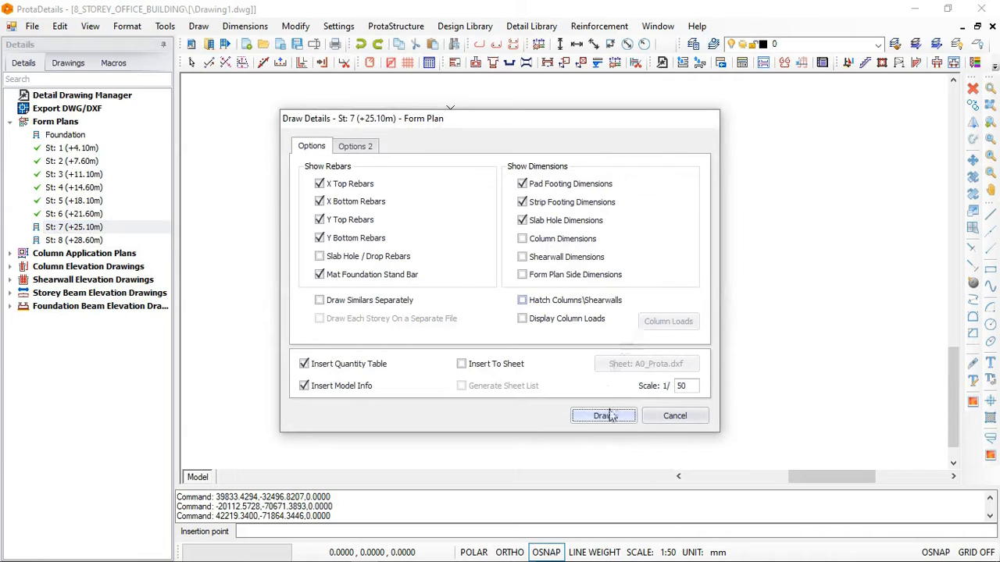
left_click(603, 415)
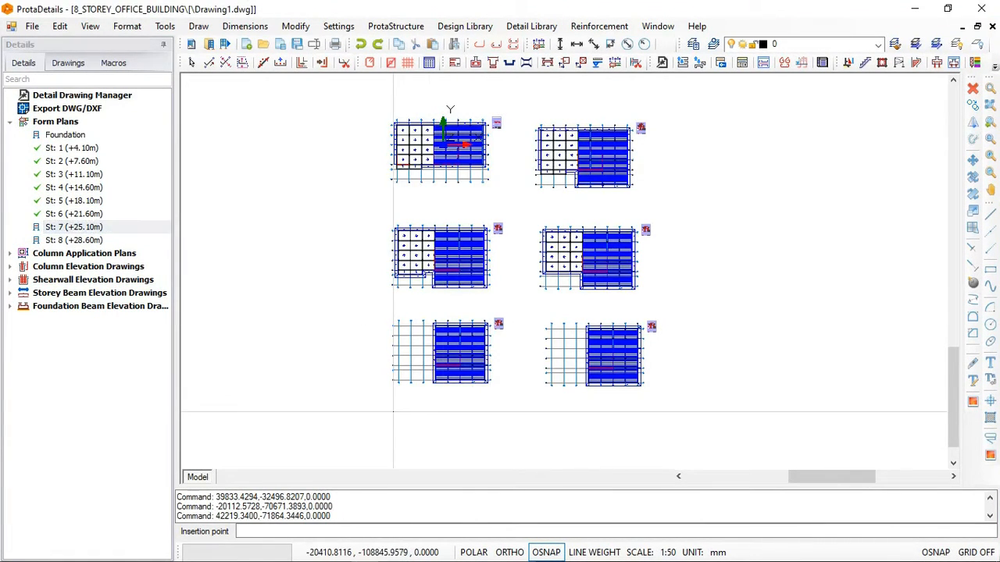
left_click(395, 411)
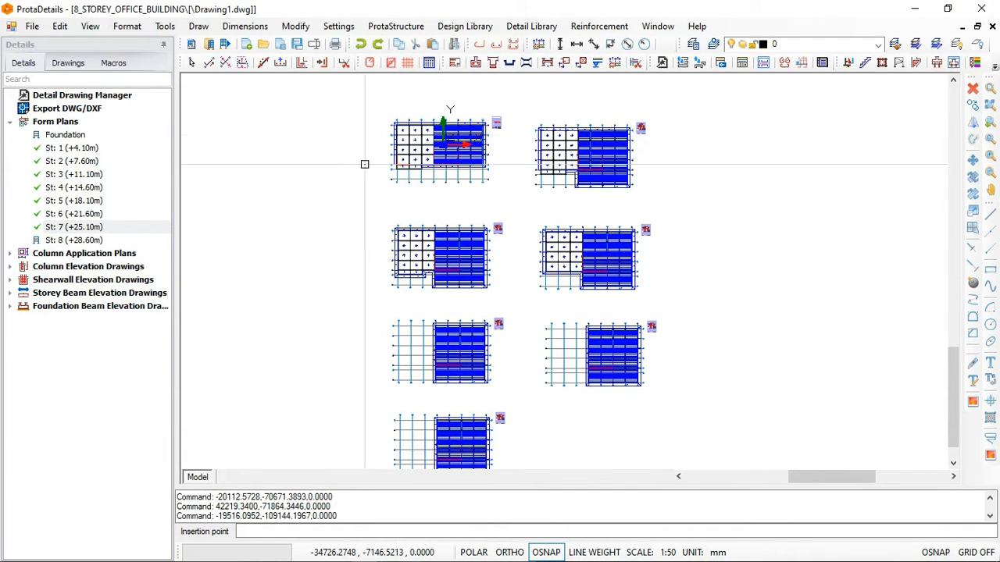
- Draw the St: 8 (+28.60m) form plan, insert it beside the storey 7 plan and check its title
scroll(364, 163, "down", 2)
left_click(70, 241)
right_click(70, 242)
left_click(94, 251)
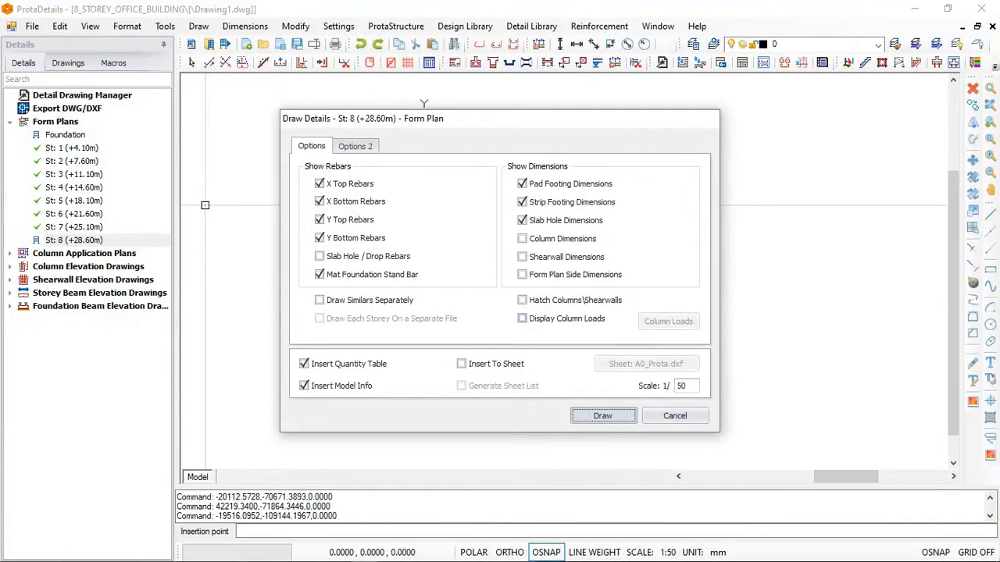
left_click(603, 415)
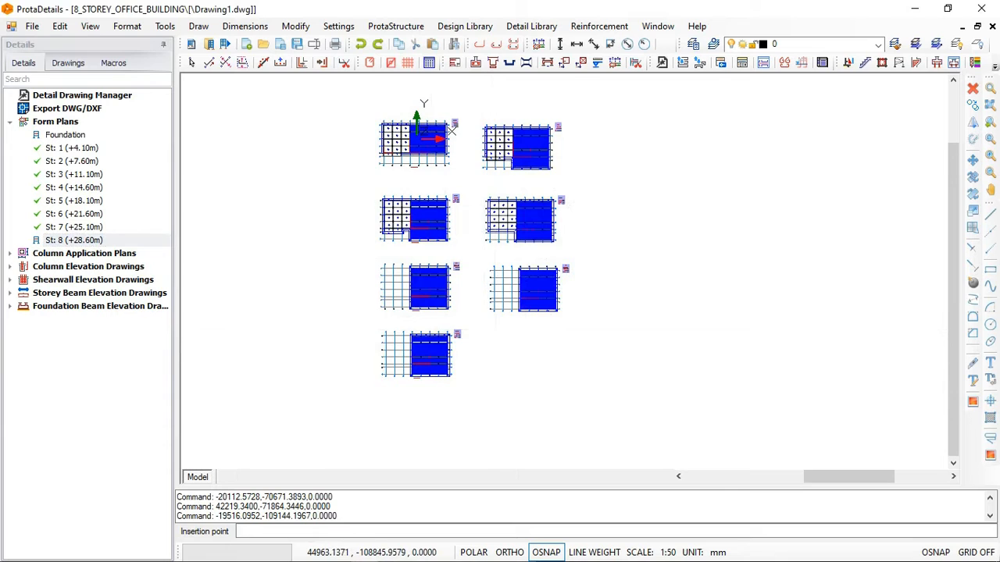
scroll(494, 331, "up", 1)
left_click(492, 331)
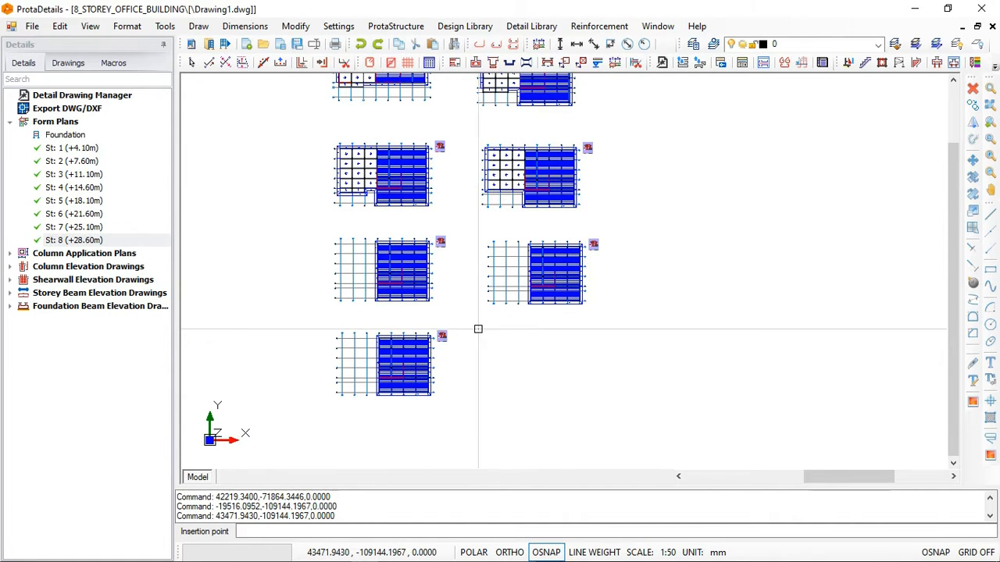
scroll(541, 397, "up", 1)
scroll(541, 396, "up", 3)
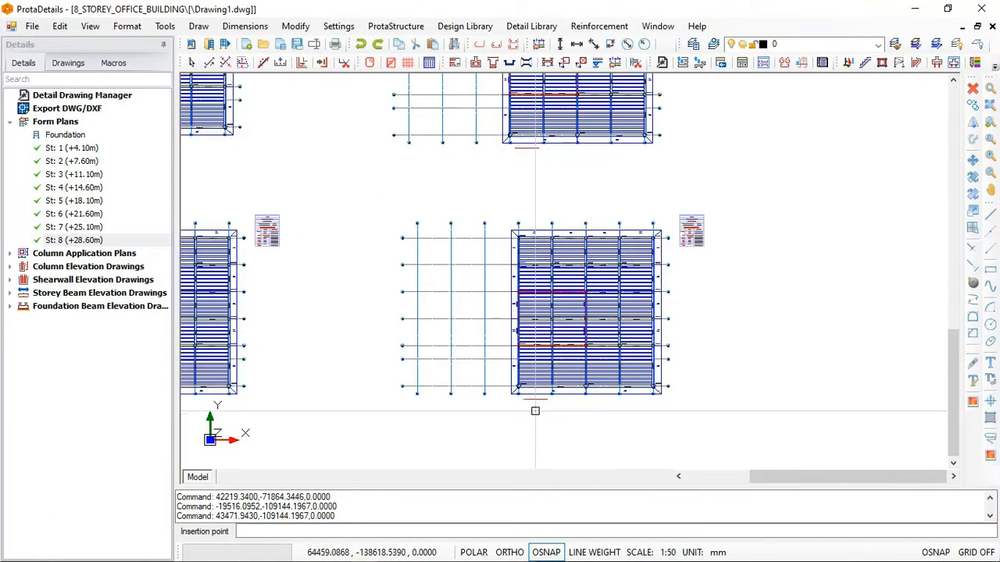
scroll(545, 414, "up", 8)
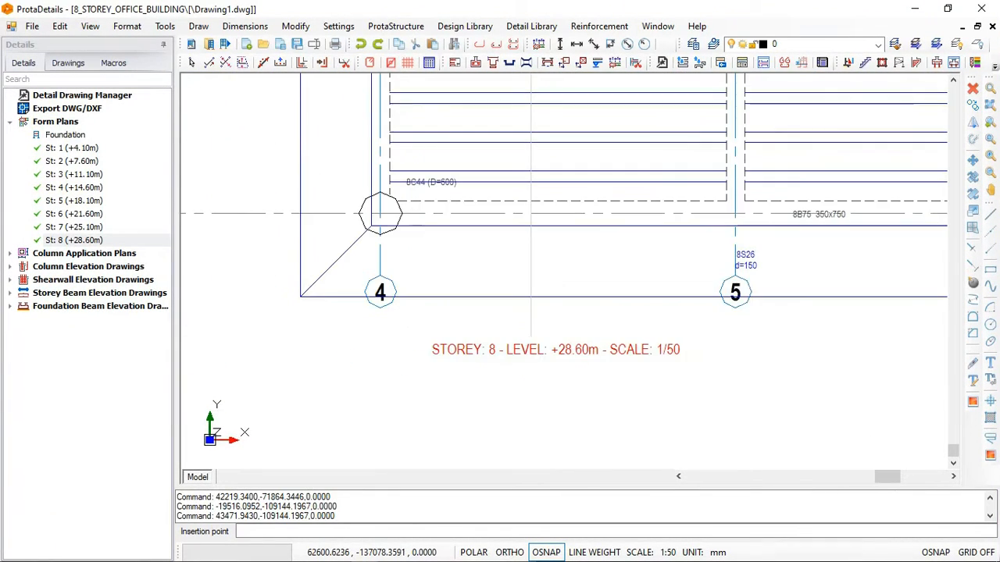
- Collapse the Form Plans group and list the storeys under Column Application Plans
scroll(531, 393, "down", 7)
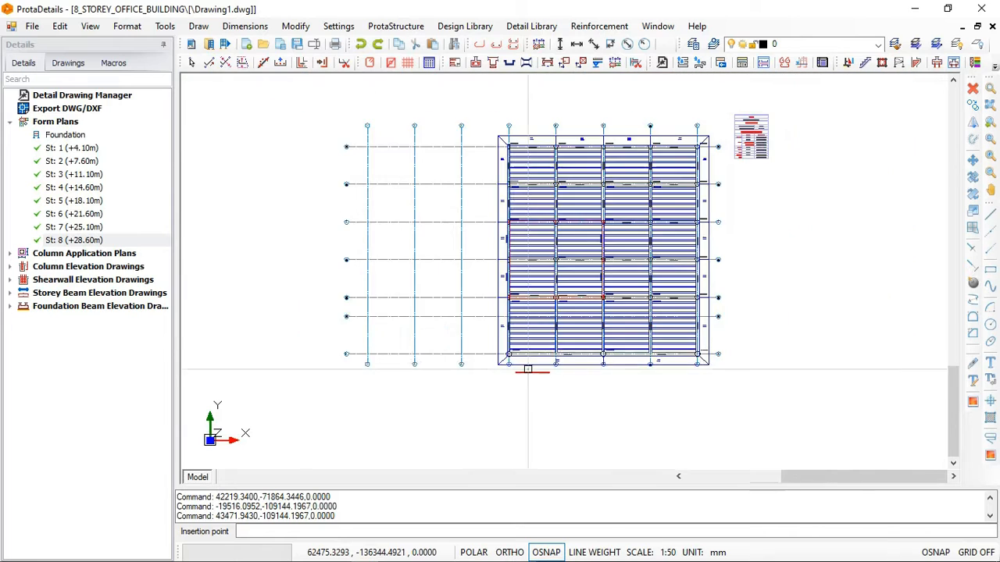
scroll(528, 369, "down", 6)
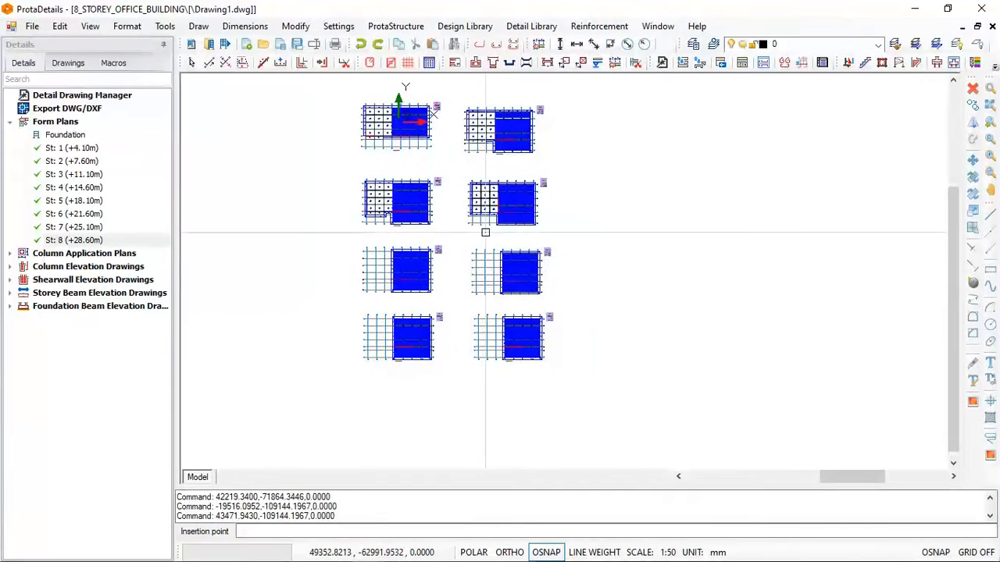
left_click(11, 123)
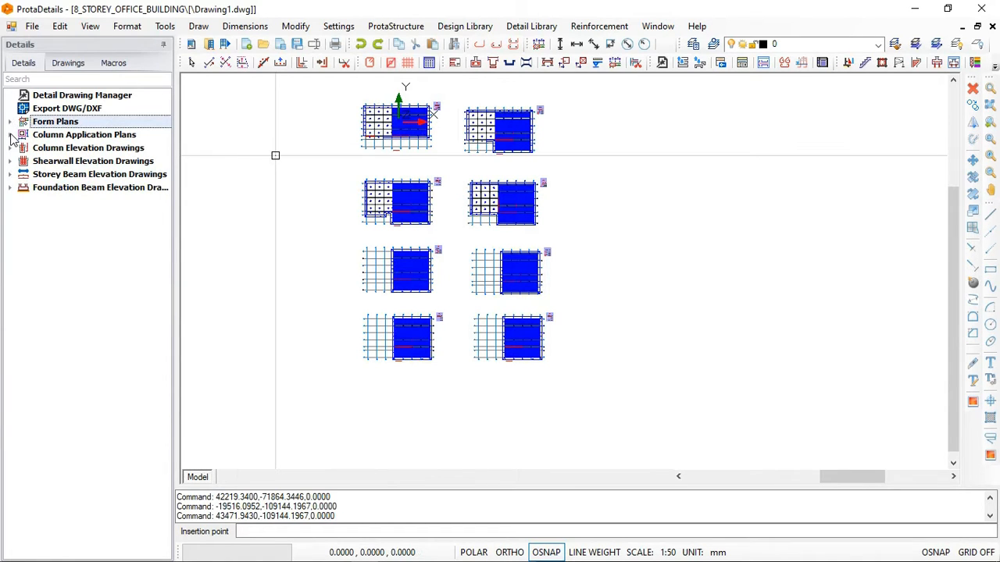
left_click(11, 135)
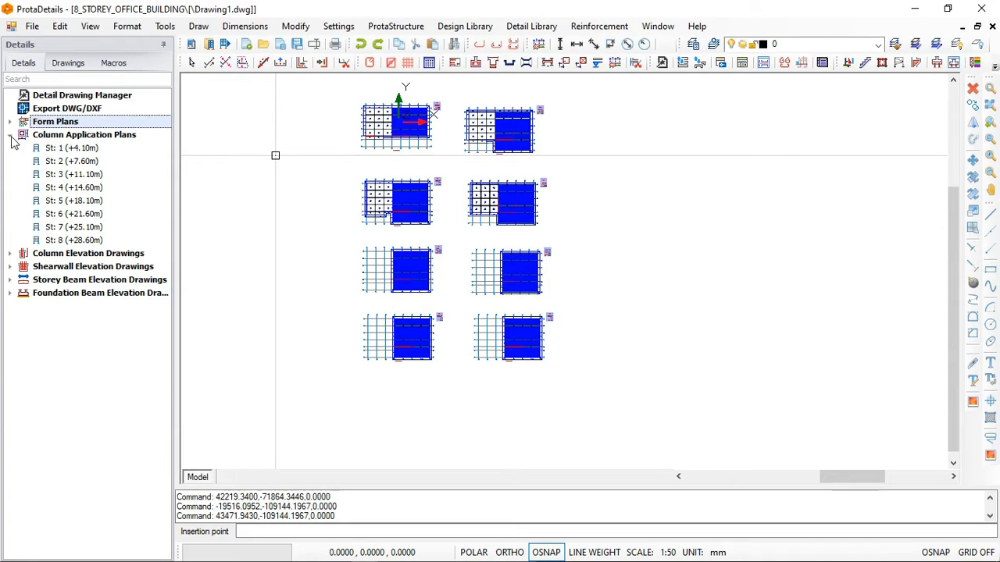
- Collapse the Column Application Plans group and look through the Column Elevation Drawings group
left_click(10, 135)
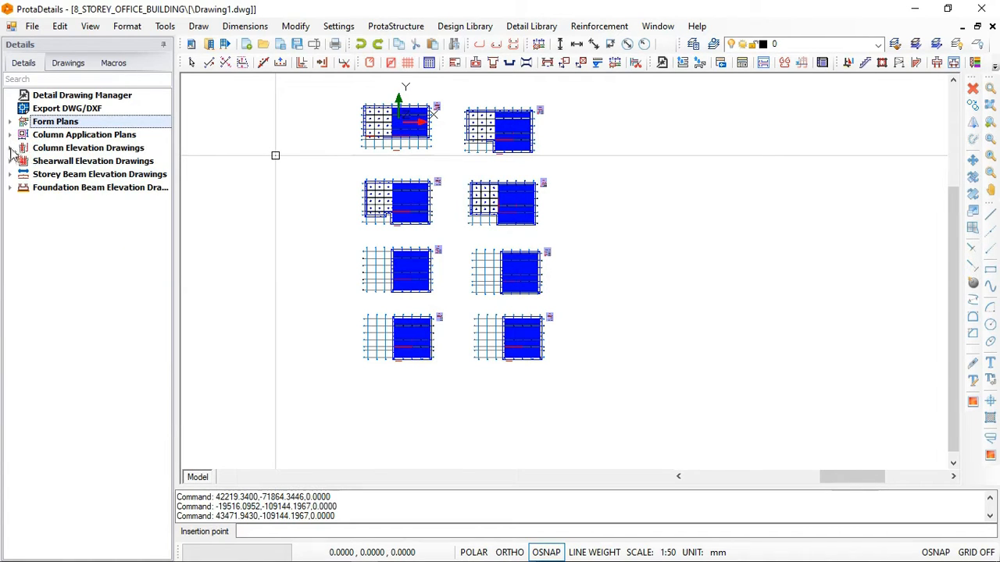
left_click(9, 148)
left_click(10, 148)
right_click(45, 152)
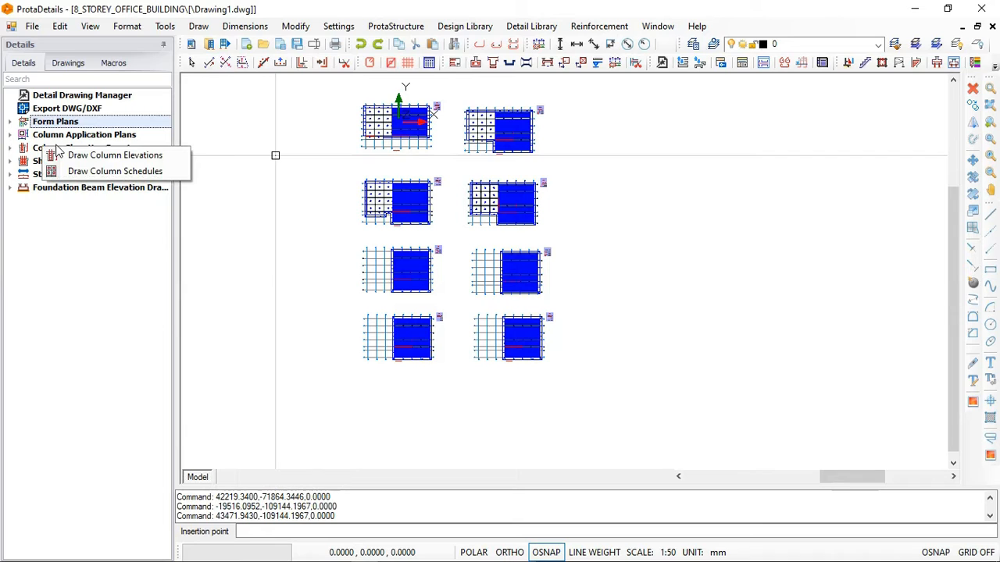
left_click(93, 173)
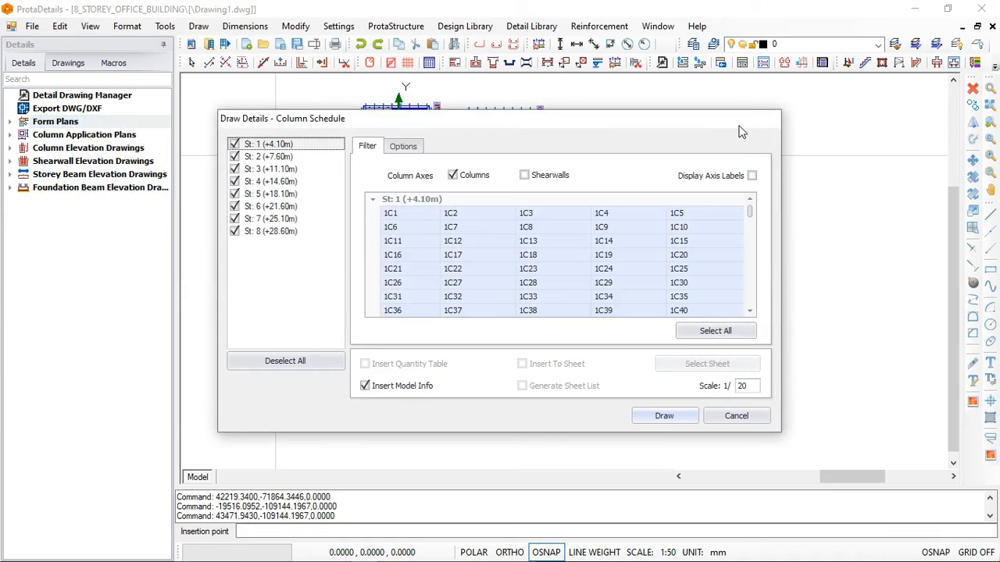
left_click(736, 416)
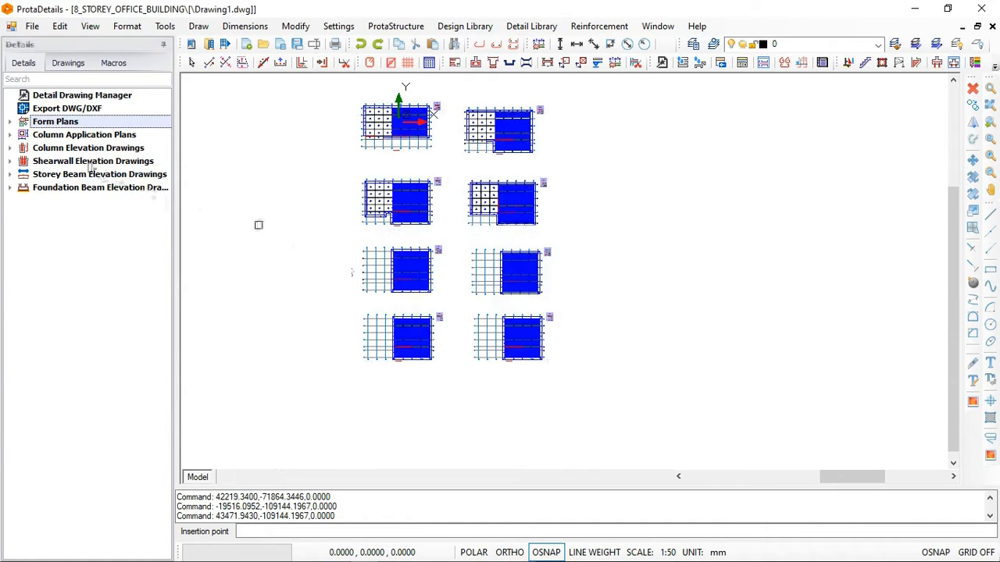
- Draw the column schedule for all eight storeys at 1/20 scale and insert it beside the St: 2 form plan
left_click(75, 150)
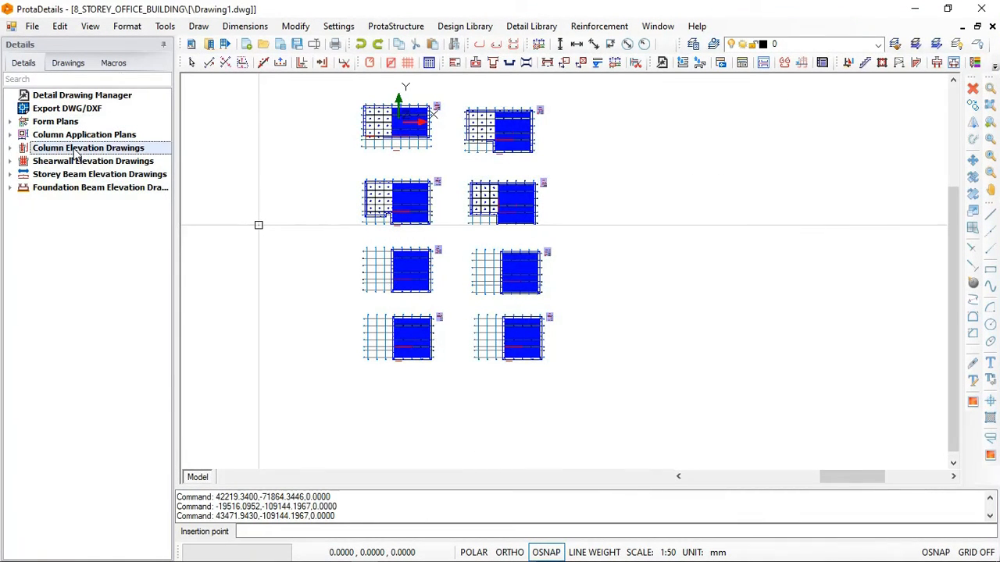
right_click(75, 152)
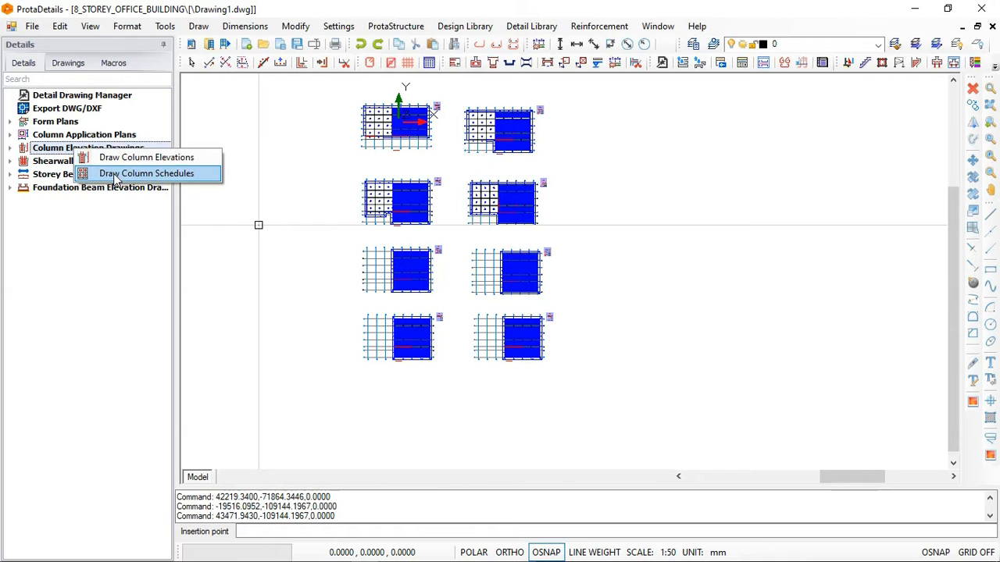
left_click(137, 174)
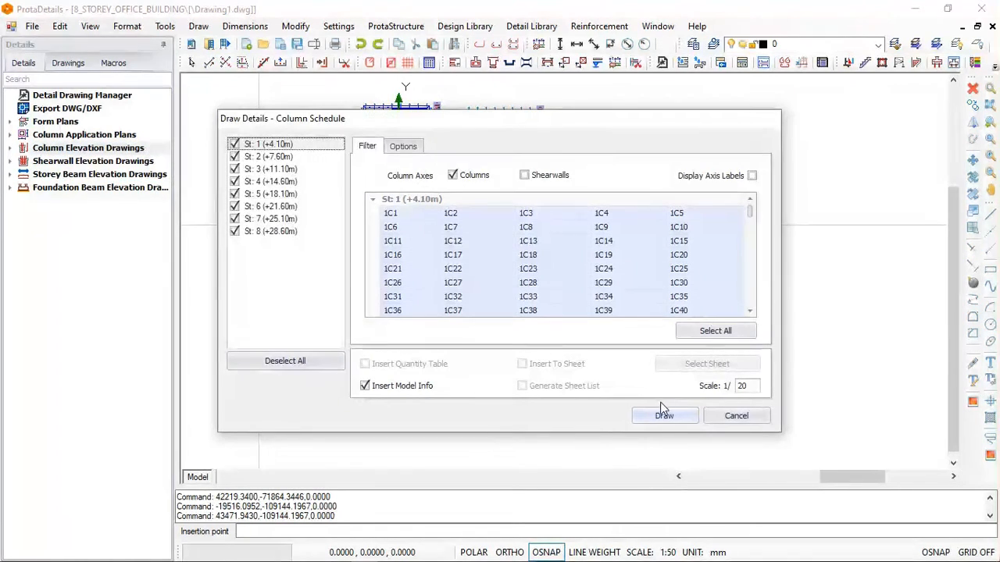
left_click(663, 416)
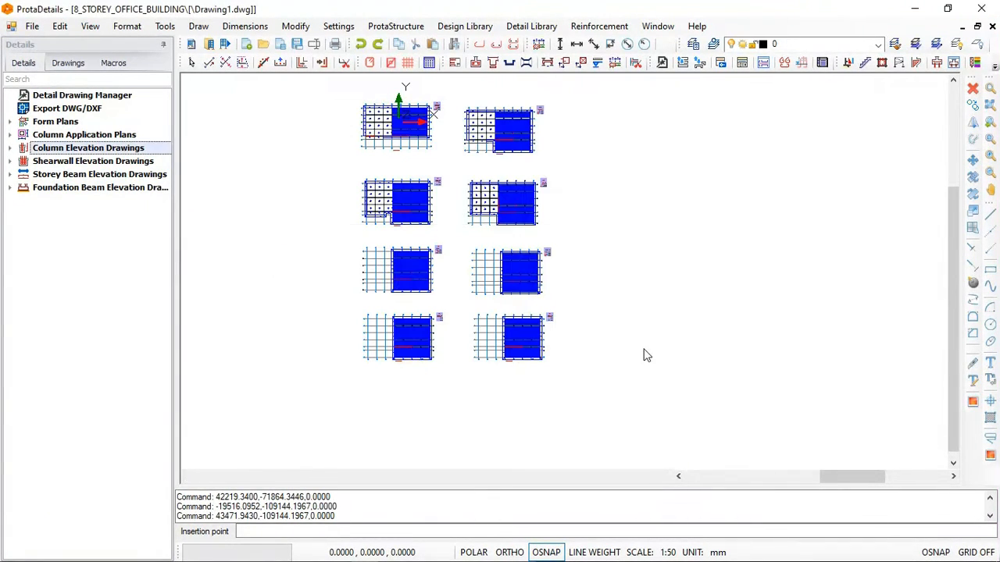
left_click(609, 111)
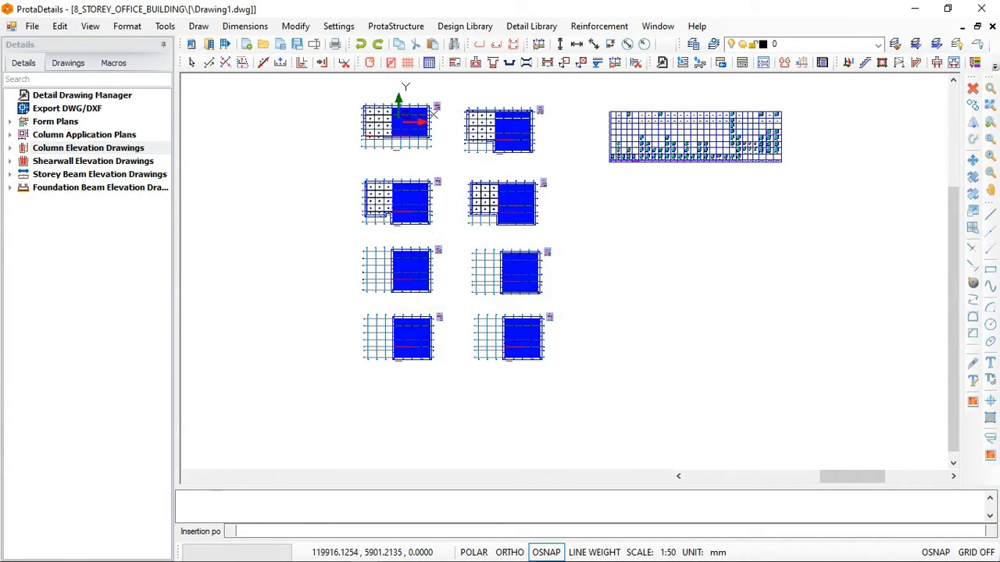
- Examine the St: 1 rectangular column sections in the schedule, including their dimensions, main bars and links
scroll(674, 115, "up", 2)
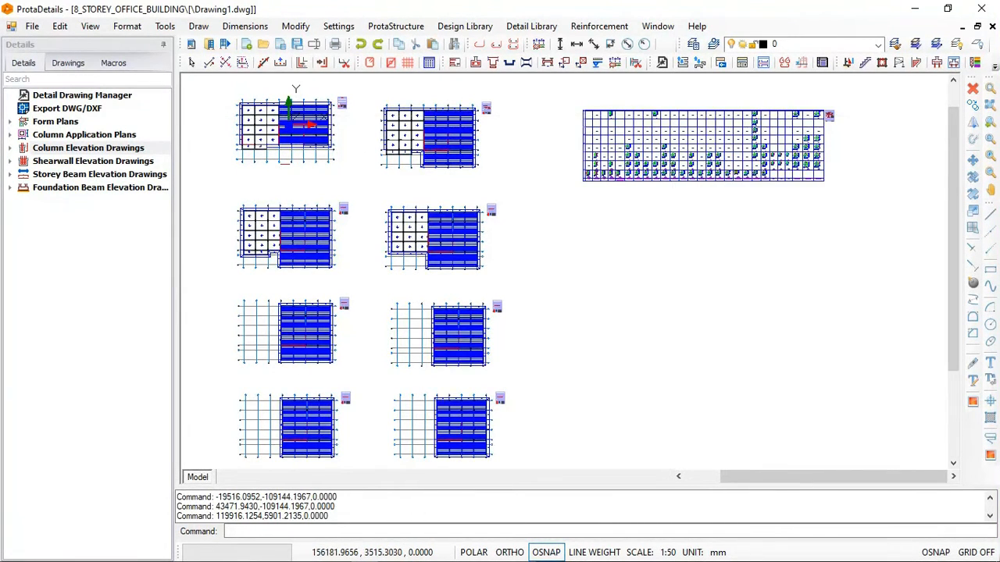
scroll(625, 134, "up", 4)
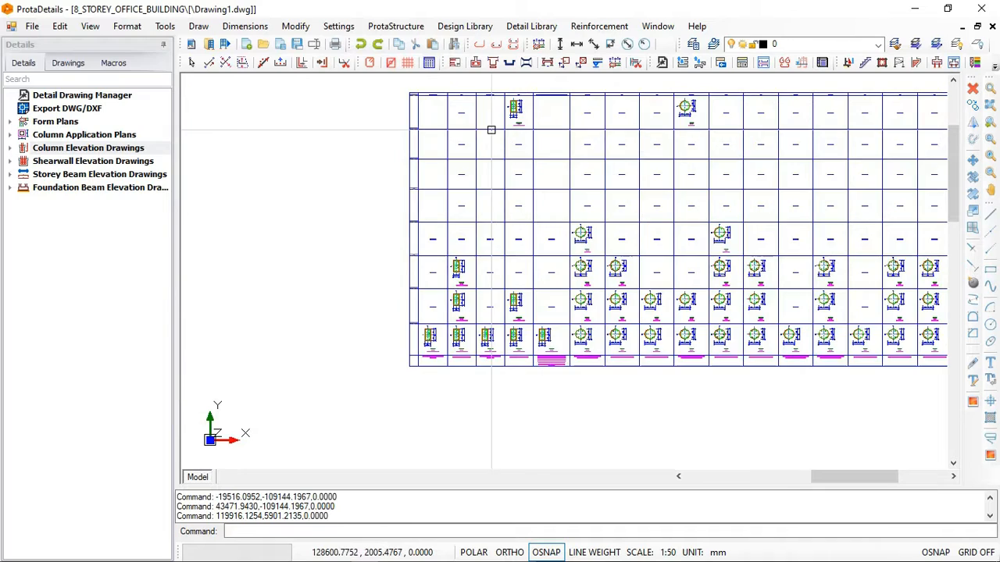
scroll(445, 188, "up", 1)
scroll(411, 429, "up", 1)
scroll(562, 273, "up", 3)
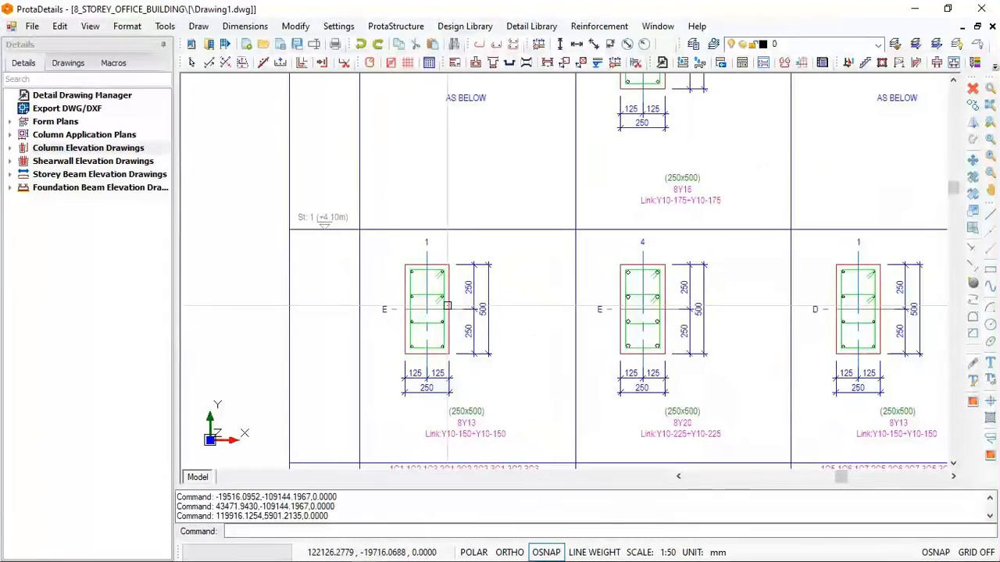
scroll(717, 427, "up", 1)
scroll(710, 428, "up", 1)
scroll(710, 427, "up", 2)
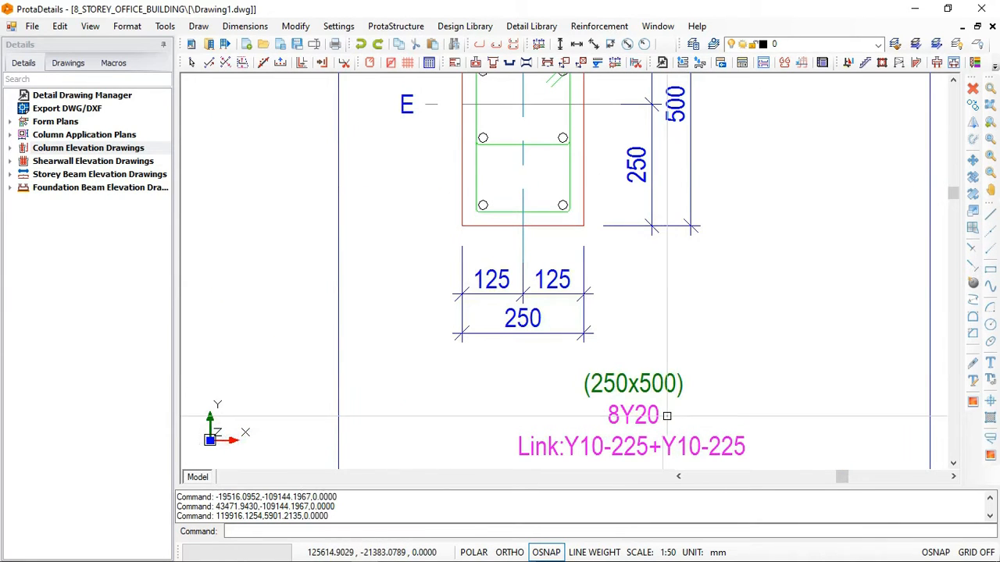
- Examine how the column sections change from storey to storey across the first columns of the schedule
scroll(564, 436, "down", 1)
scroll(562, 175, "down", 5)
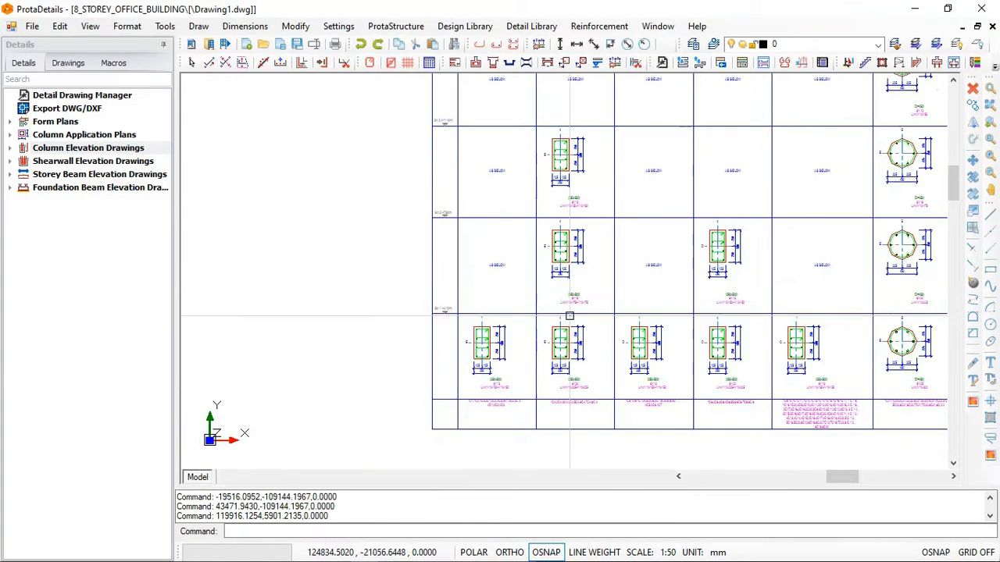
scroll(563, 257, "down", 1)
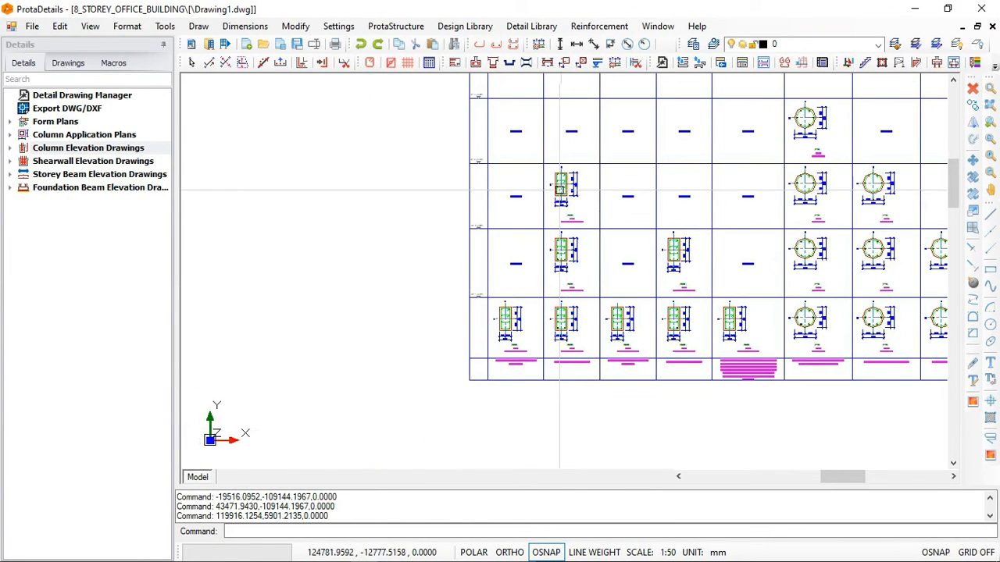
middle_click_drag(563, 294, 561, 318)
scroll(577, 148, "up", 1)
scroll(547, 168, "up", 3)
scroll(515, 184, "down", 3)
scroll(430, 210, "down", 3)
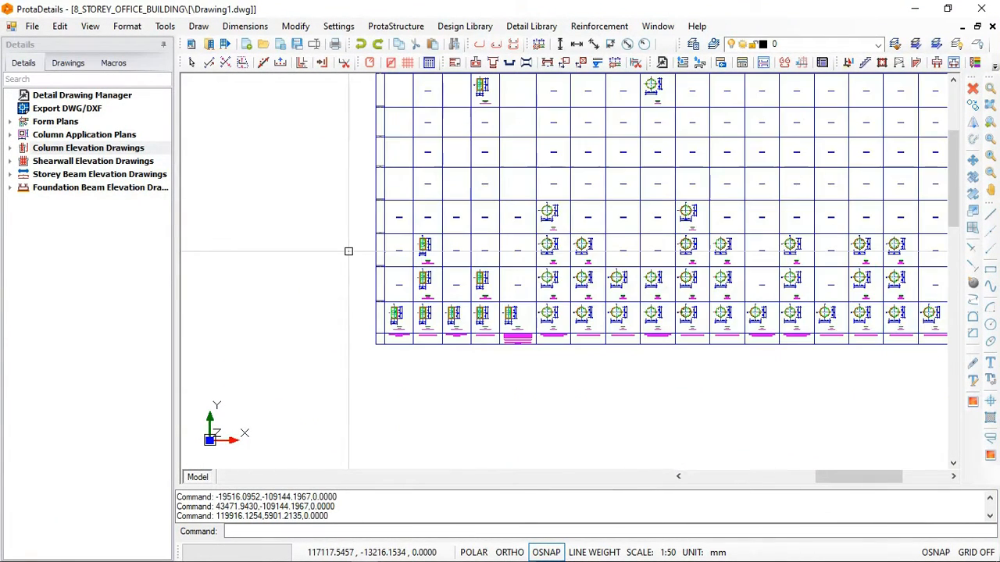
scroll(348, 251, "down", 1)
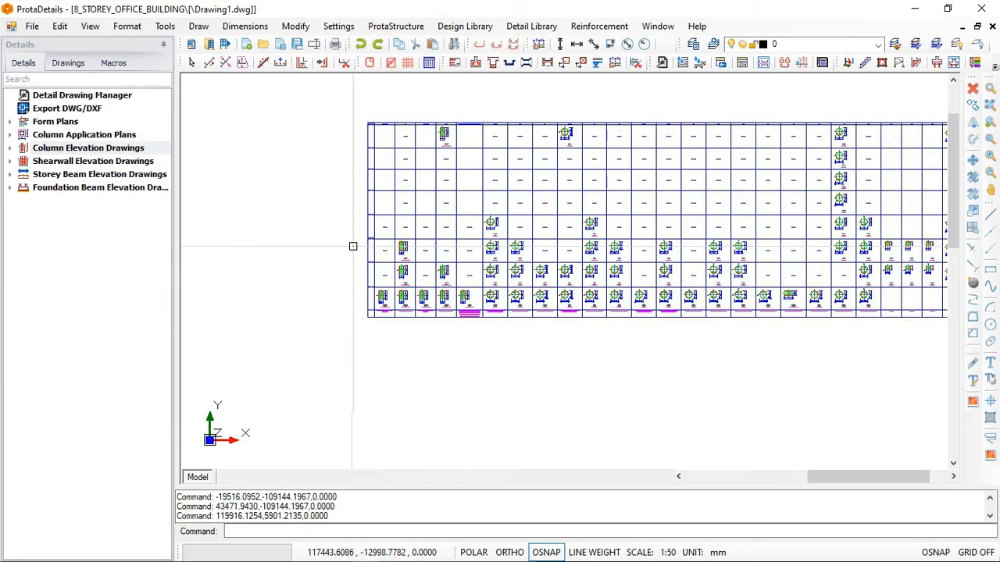
scroll(352, 246, "down", 1)
scroll(481, 210, "up", 1)
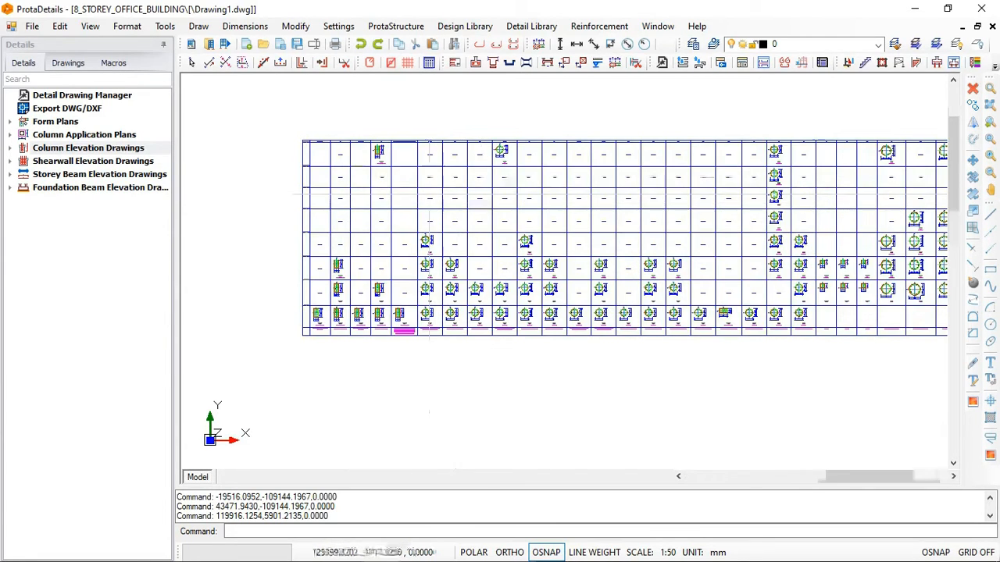
scroll(364, 156, "up", 2)
scroll(404, 174, "down", 1)
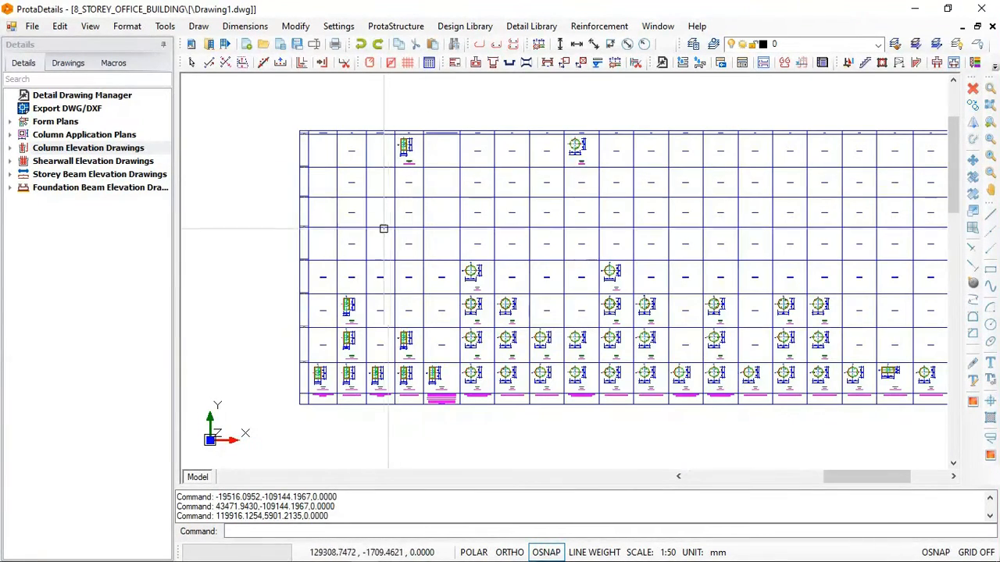
scroll(358, 367, "up", 1)
scroll(342, 370, "up", 1)
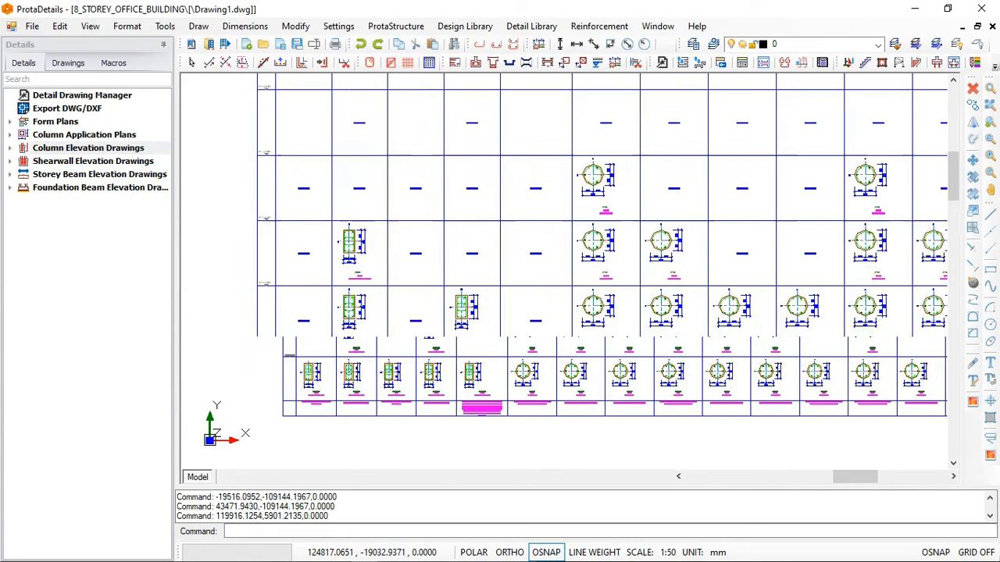
- Examine the column labels and sizes along axis E on the St: 2 form plan for comparison with the schedule
scroll(715, 305, "down", 4)
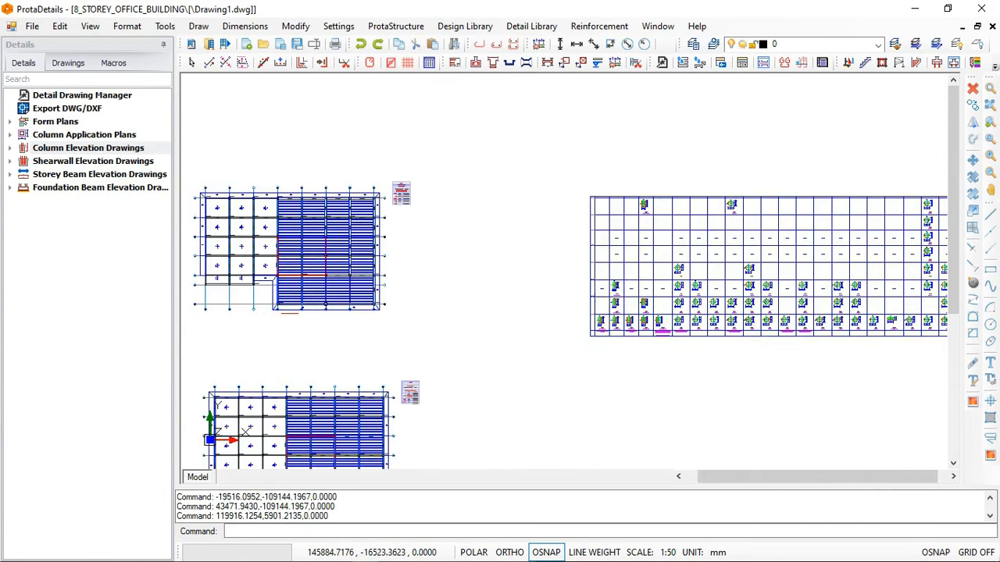
scroll(714, 305, "down", 1)
scroll(364, 232, "up", 1)
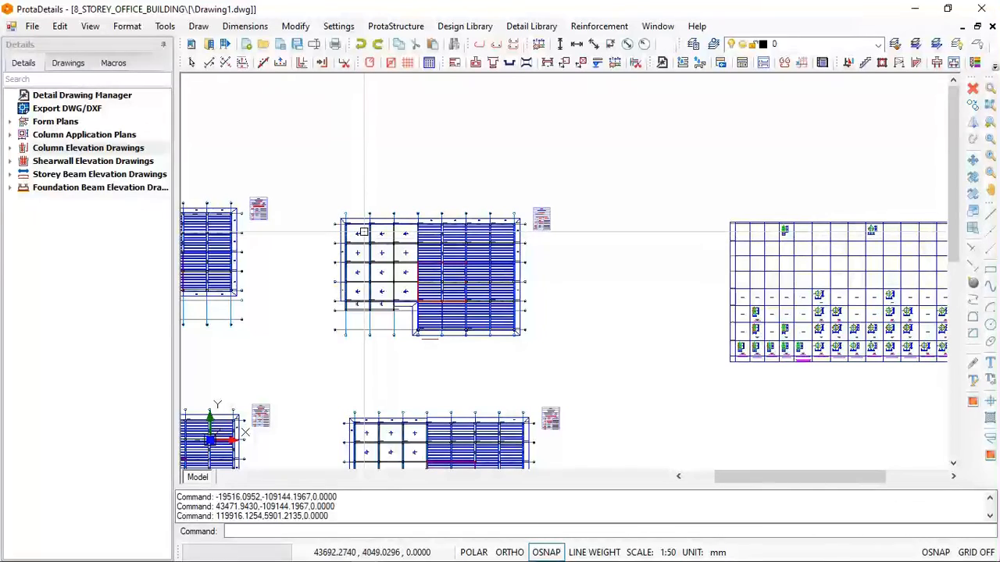
scroll(364, 232, "up", 3)
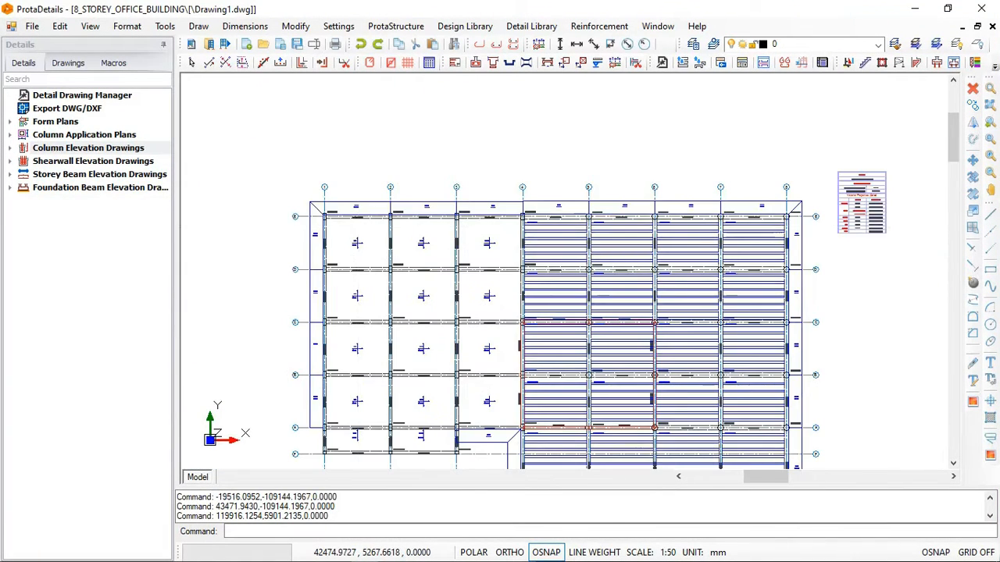
scroll(354, 205, "up", 5)
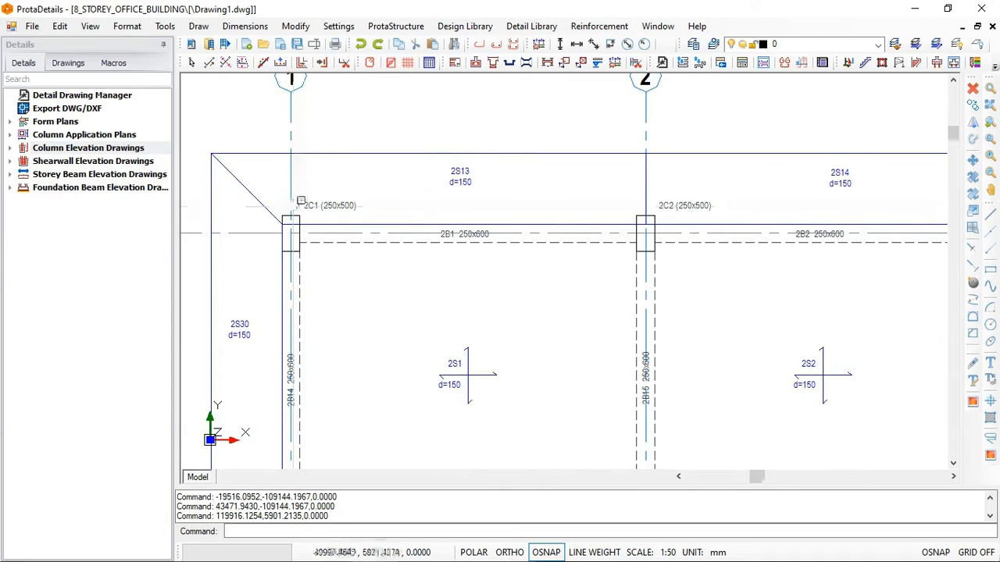
scroll(300, 201, "down", 1)
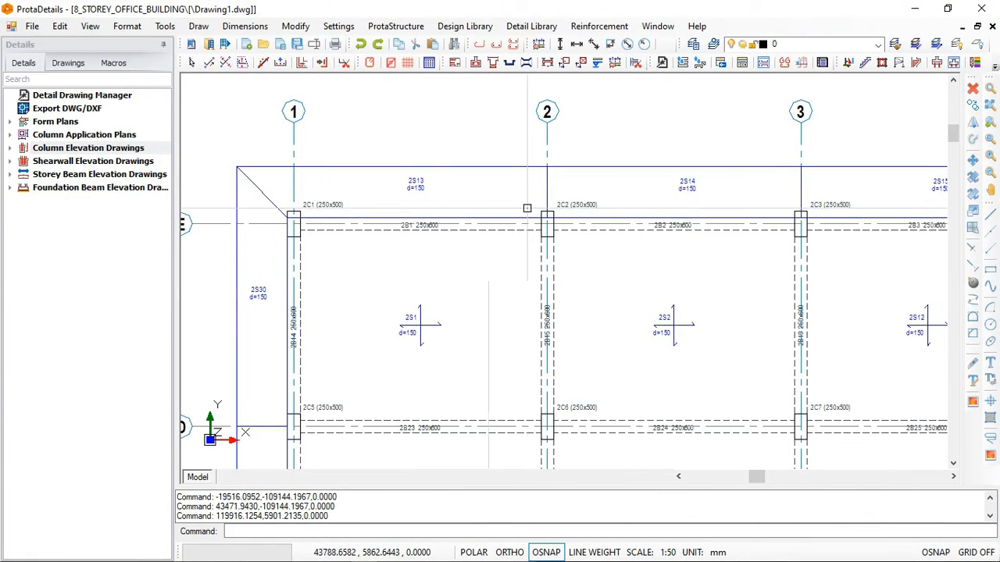
scroll(340, 199, "down", 1)
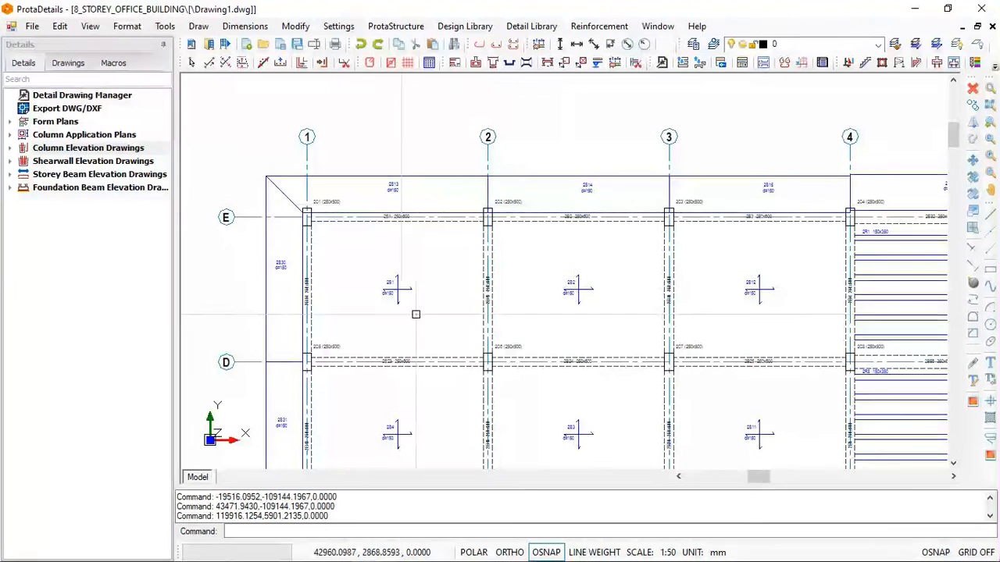
scroll(457, 249, "down", 1)
scroll(394, 195, "down", 1)
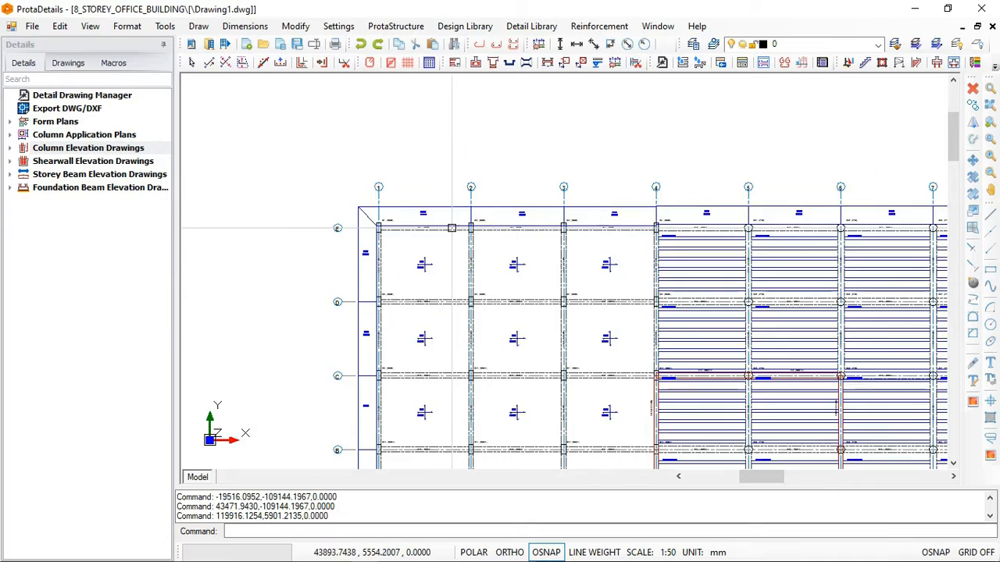
- Examine the circular and small square column sections at the far end of the column schedule
scroll(385, 189, "down", 4)
scroll(697, 258, "down", 4)
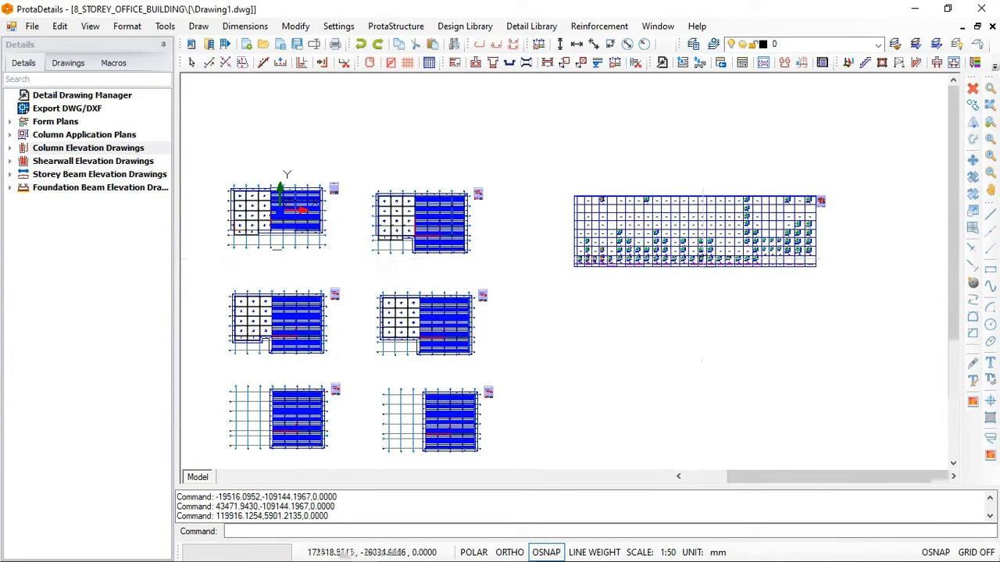
scroll(695, 219, "up", 2)
scroll(847, 234, "up", 3)
scroll(850, 234, "up", 5)
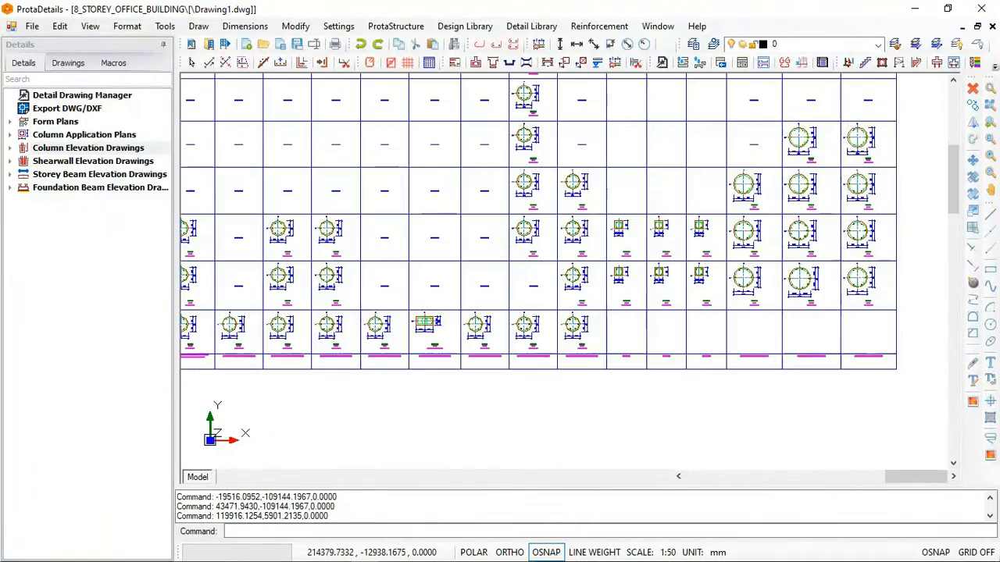
scroll(820, 209, "down", 5)
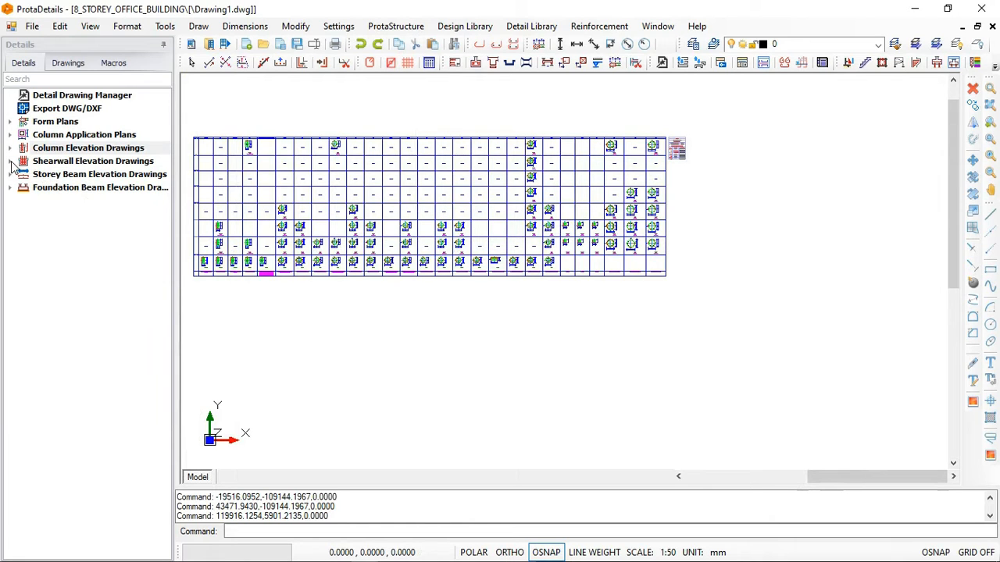
- Draw the shearwall schedule for all eight storeys at 1/20 scale and insert it directly below the column schedule
right_click(72, 164)
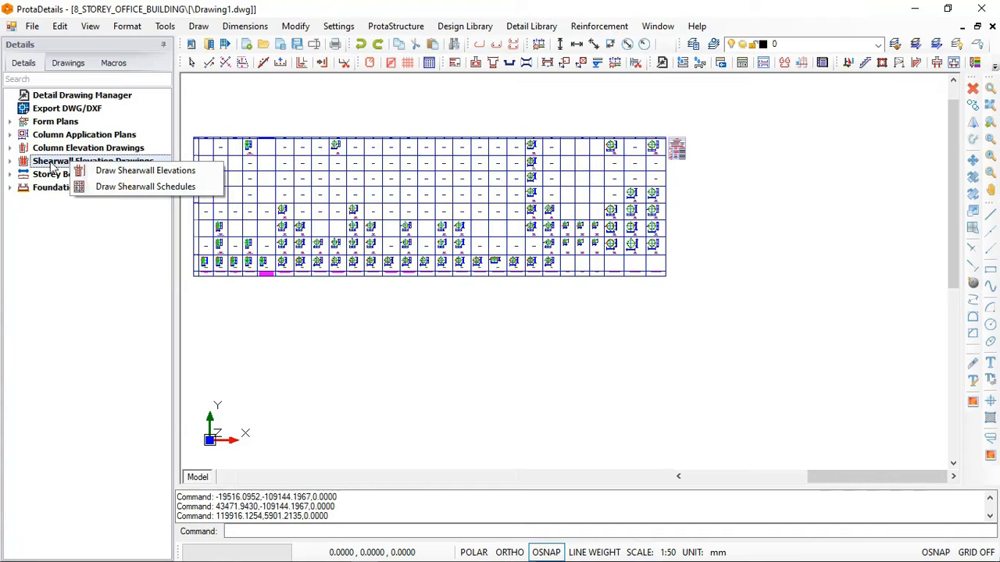
left_click(136, 188)
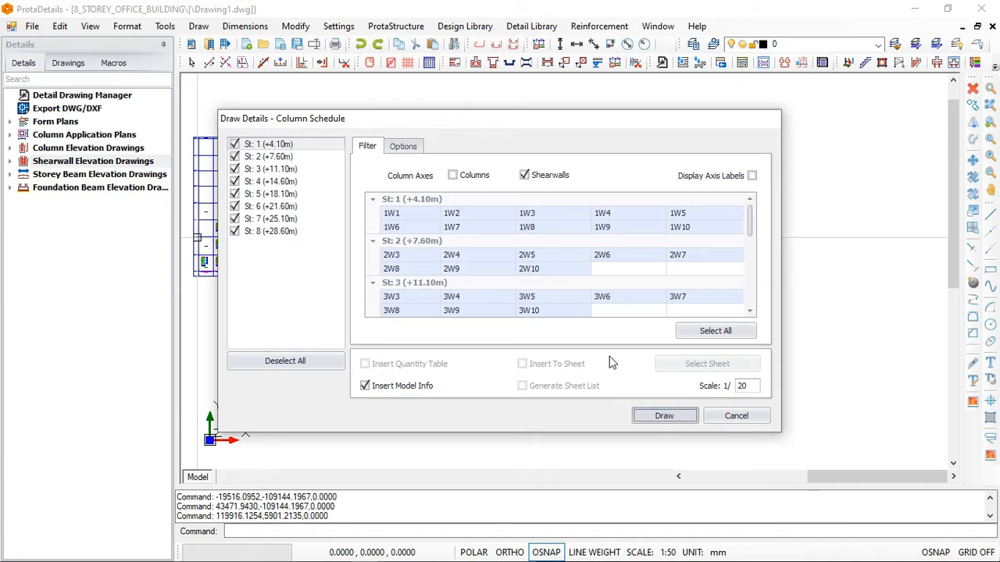
left_click(665, 415)
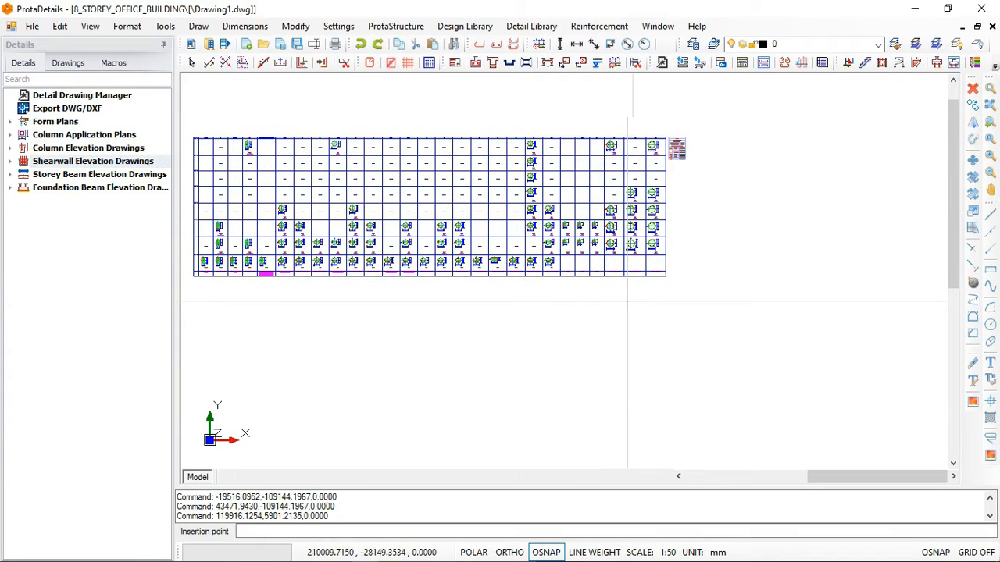
scroll(653, 292, "down", 1)
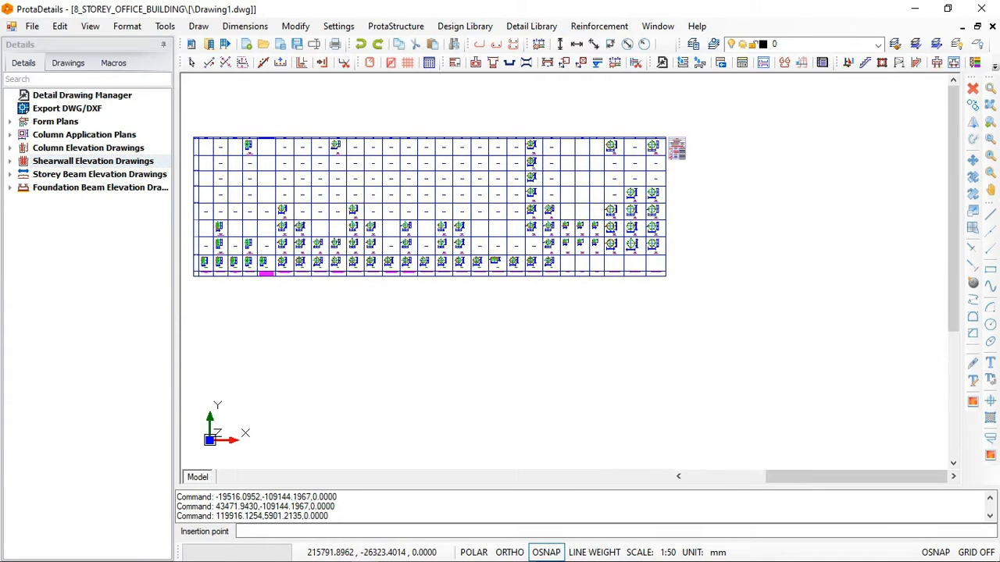
left_click(327, 314)
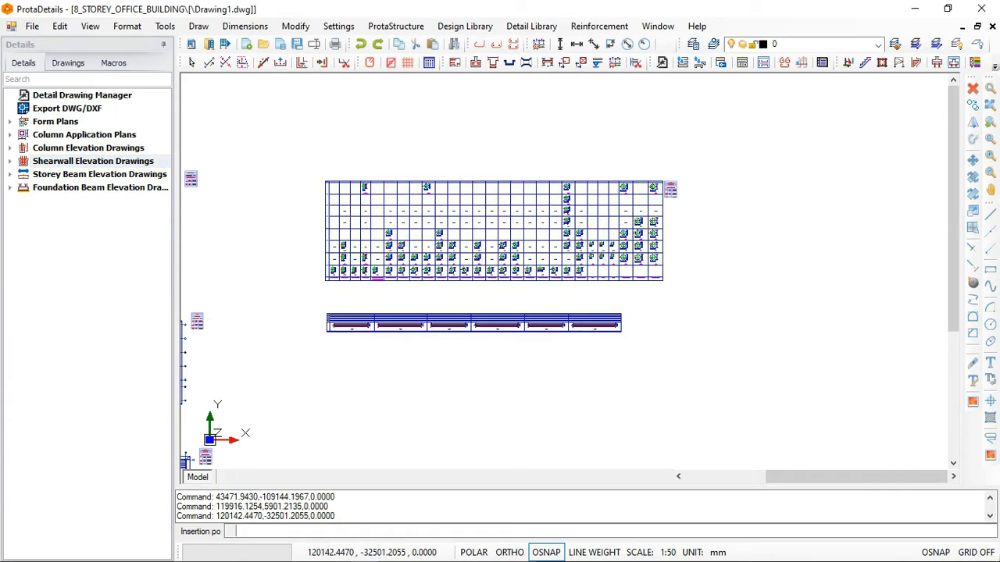
- Examine the wall sections, sizes and reinforcement labels along the shearwall schedule
scroll(329, 349, "up", 1)
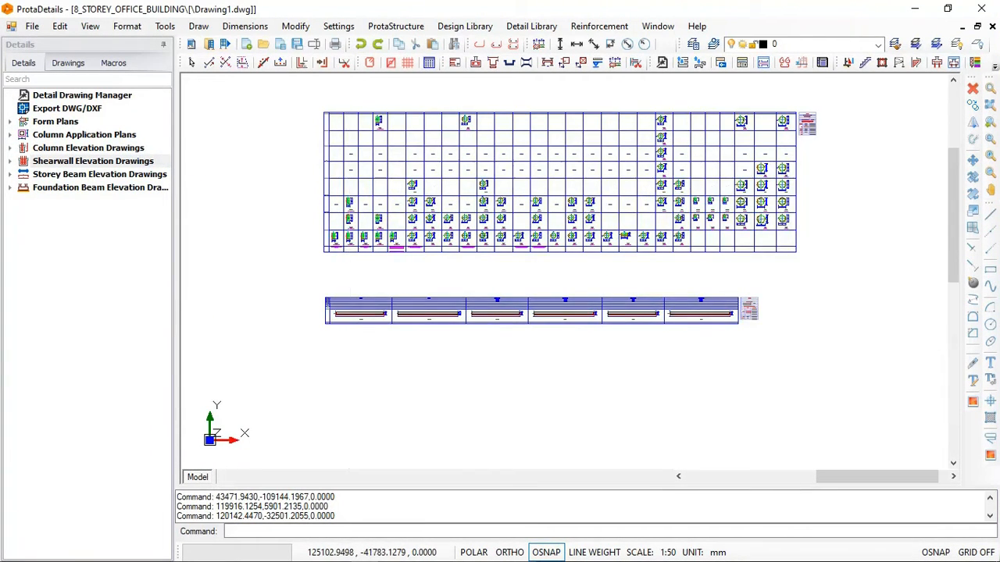
scroll(397, 300, "up", 1)
scroll(359, 307, "up", 2)
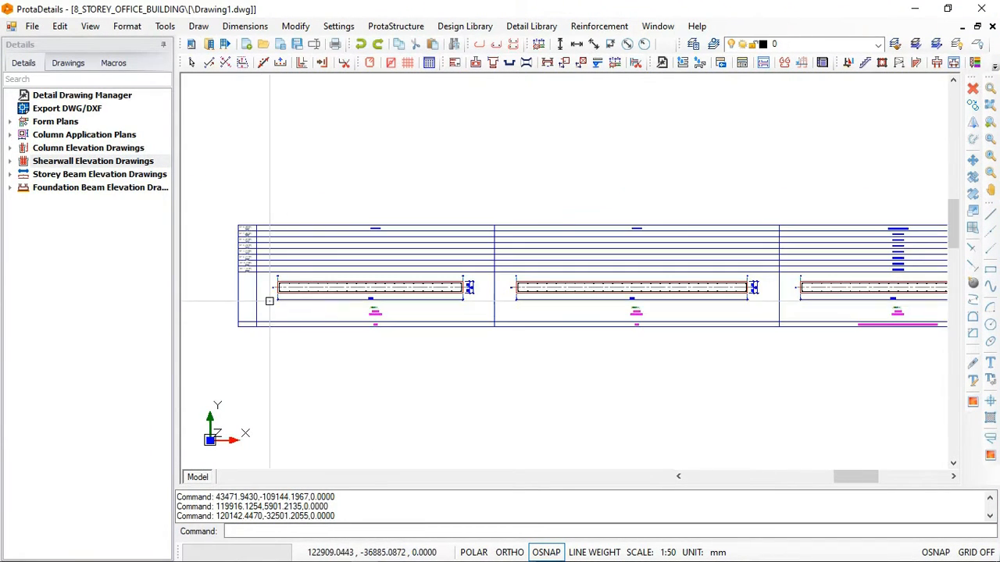
scroll(289, 306, "up", 2)
scroll(420, 307, "up", 2)
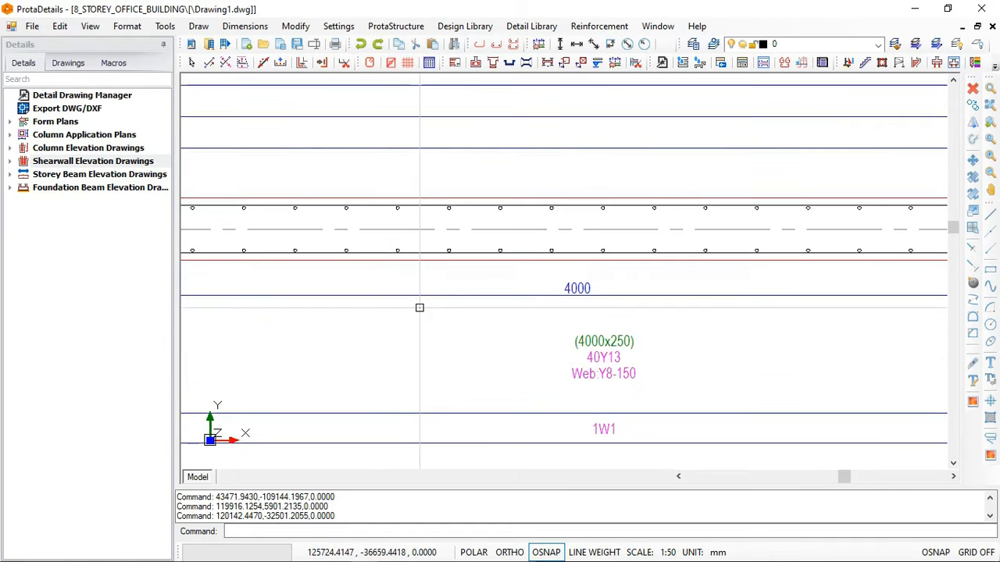
scroll(419, 308, "down", 4)
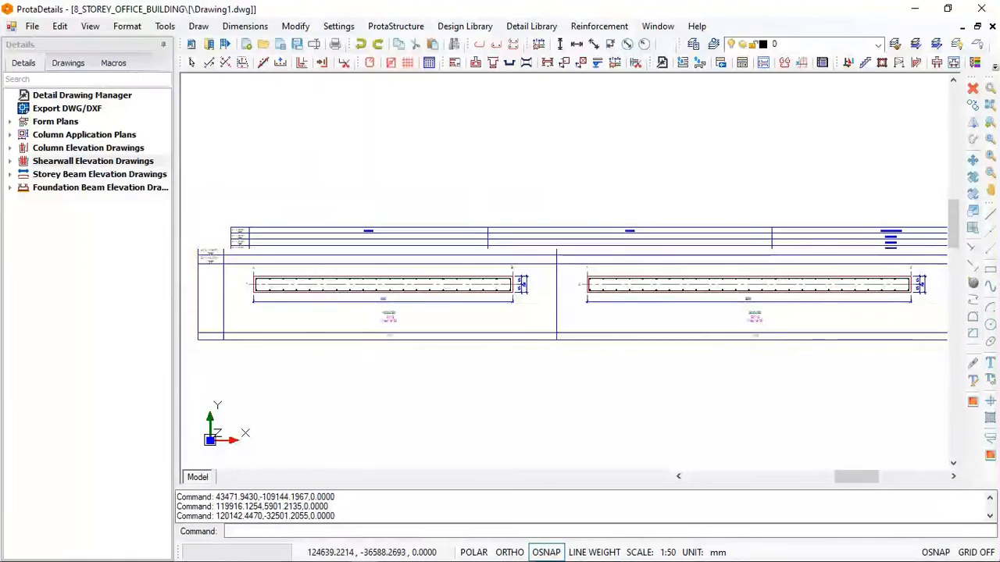
scroll(636, 299, "up", 1)
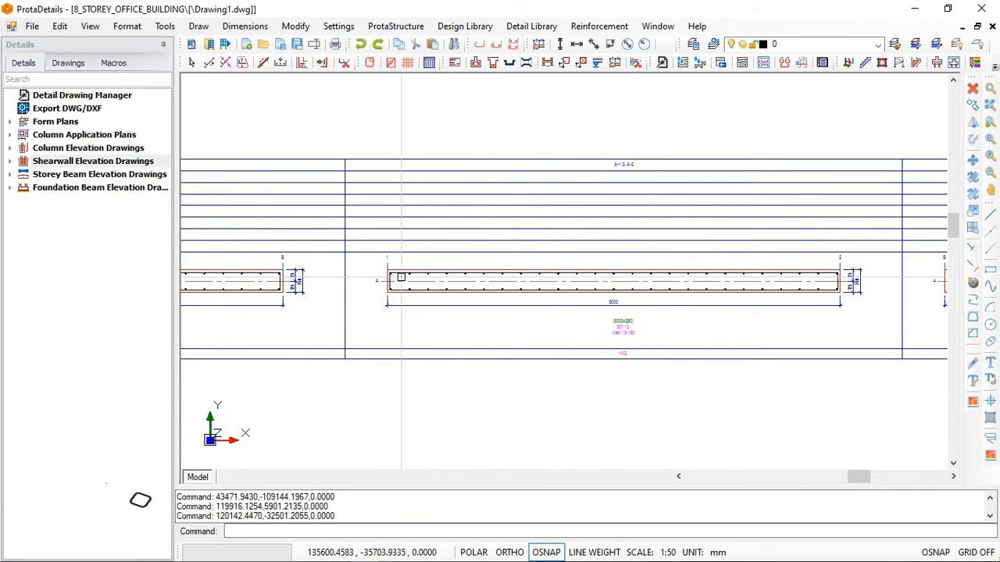
scroll(456, 217, "down", 5)
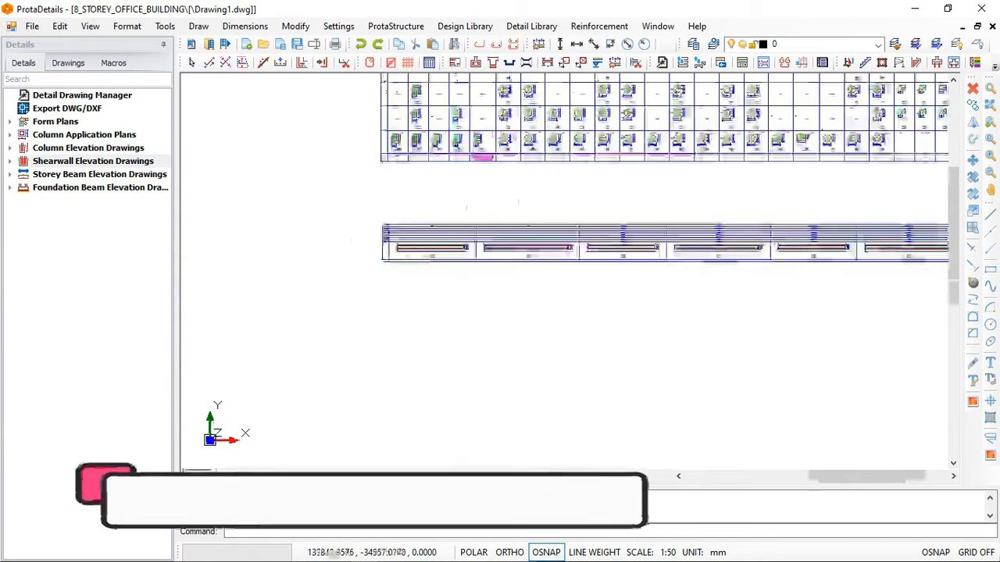
scroll(456, 227, "down", 1)
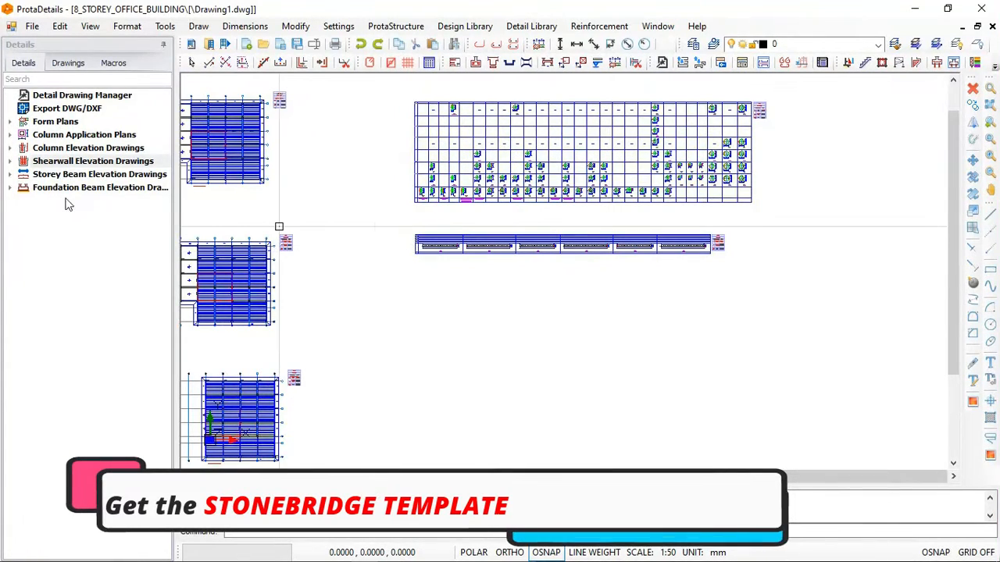
- Start a beam elevation drawing for storey St: 1 (+4.10m) and set its scale to 1/35
left_click(11, 175)
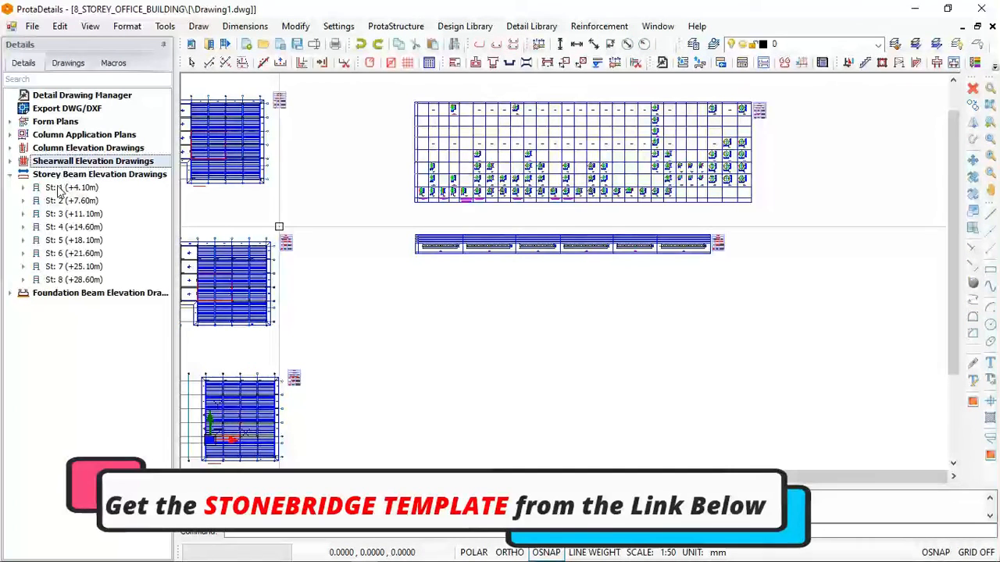
scroll(479, 189, "down", 1)
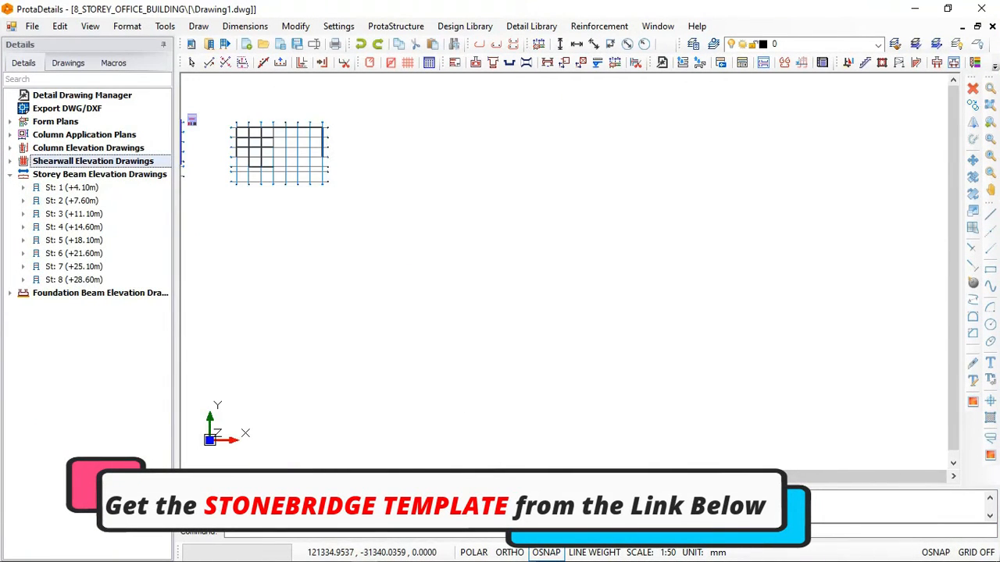
scroll(441, 205, "down", 1)
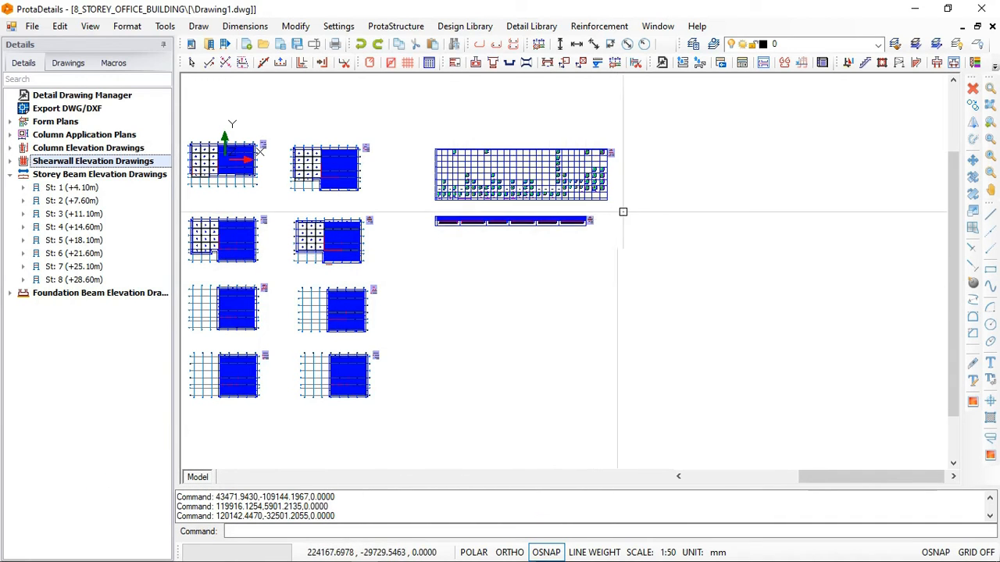
middle_click_drag(638, 218, 508, 225)
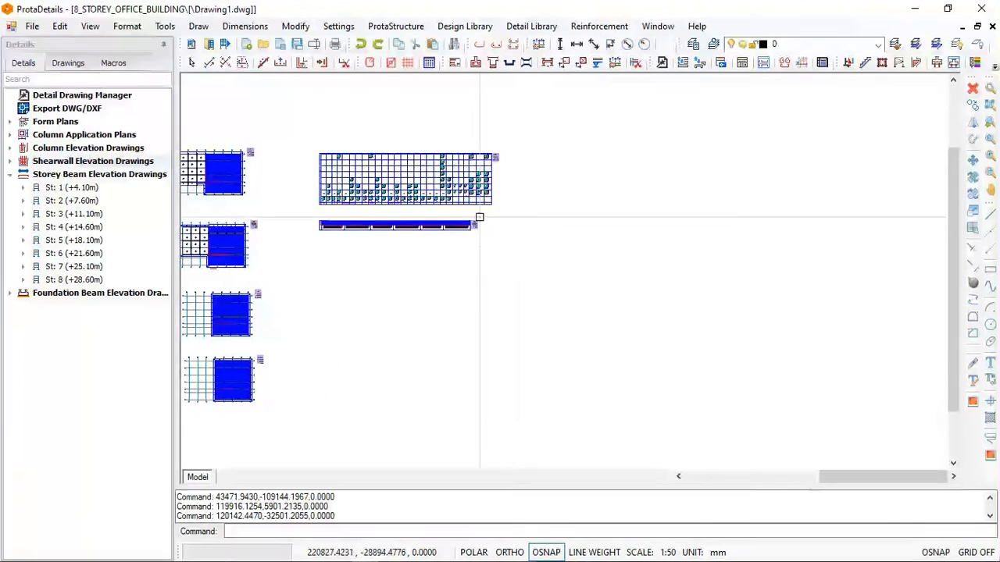
scroll(425, 228, "down", 2)
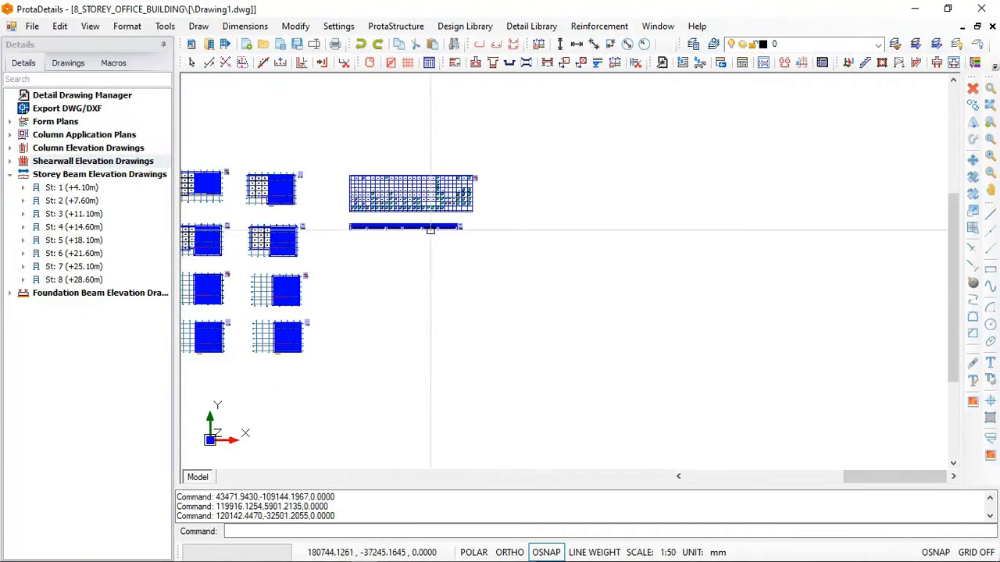
left_click(69, 190)
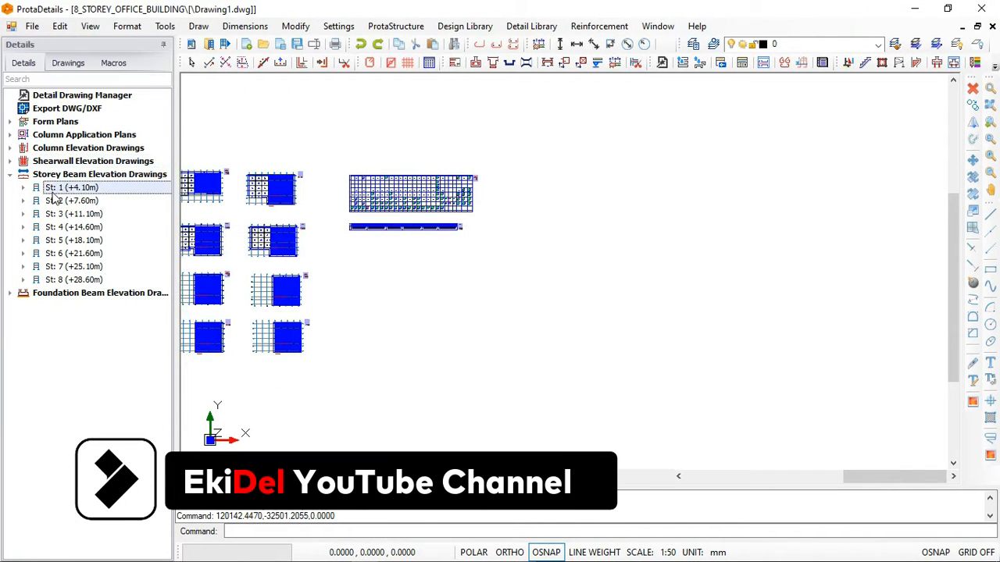
right_click(73, 191)
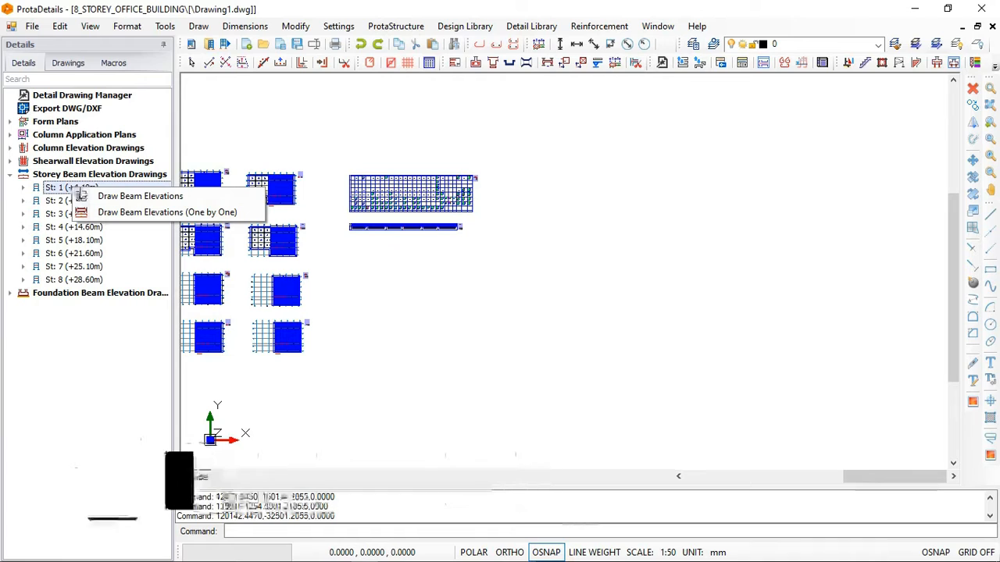
left_click(122, 197)
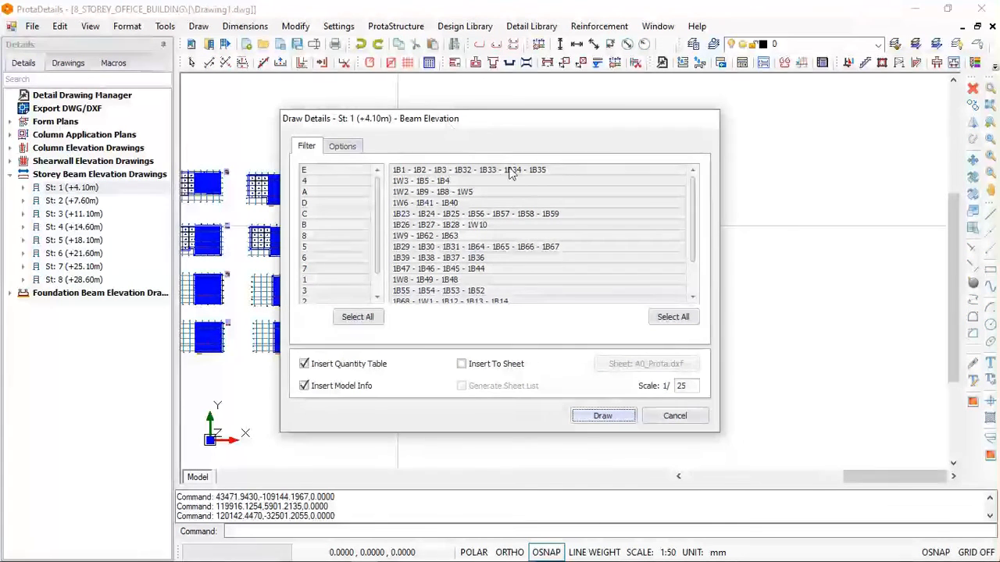
left_click_drag(396, 123, 578, 118)
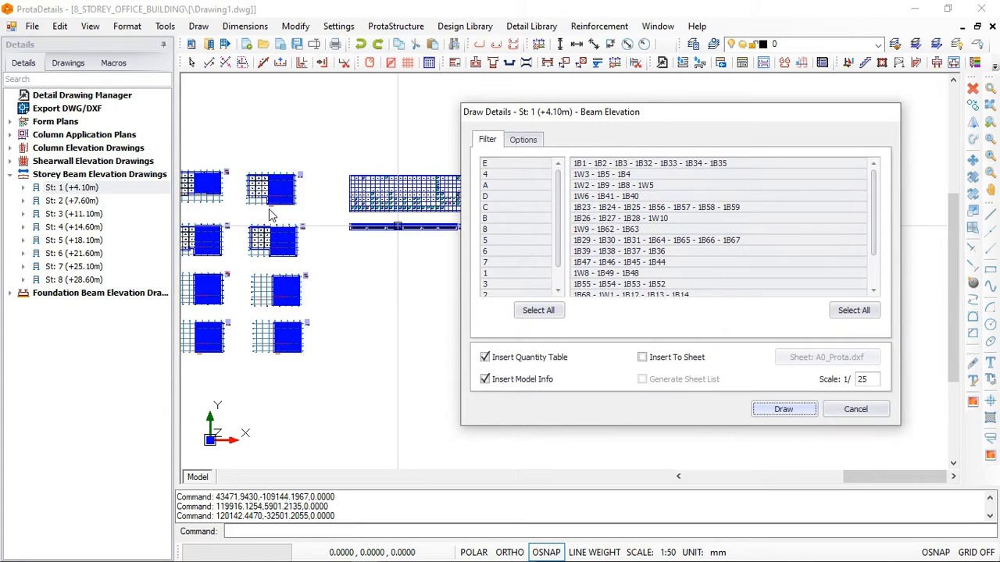
left_click_drag(631, 115, 518, 122)
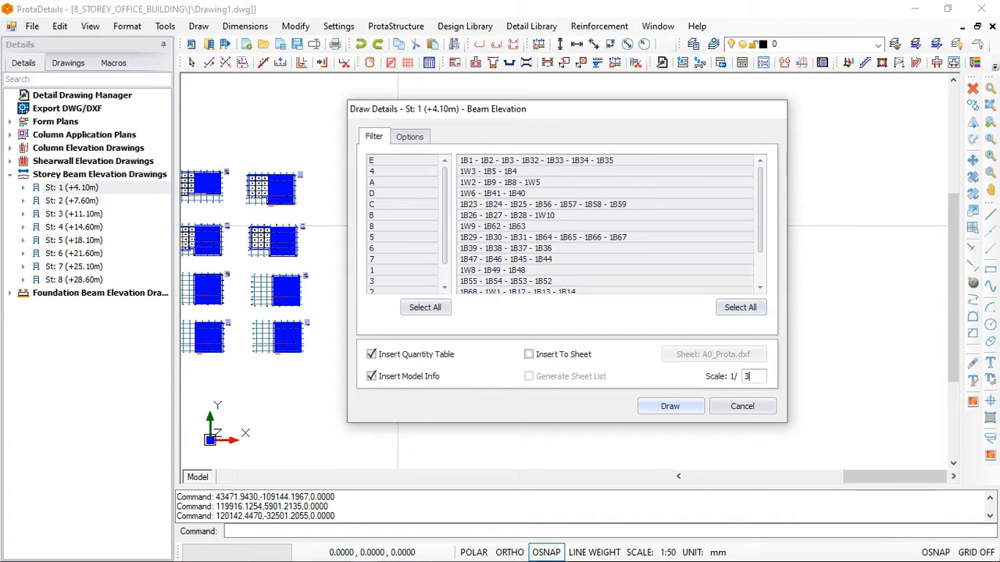
type("5")
- In the storey beam detail settings, use Span Section Only and restart section labels in every sheet
left_click(414, 137)
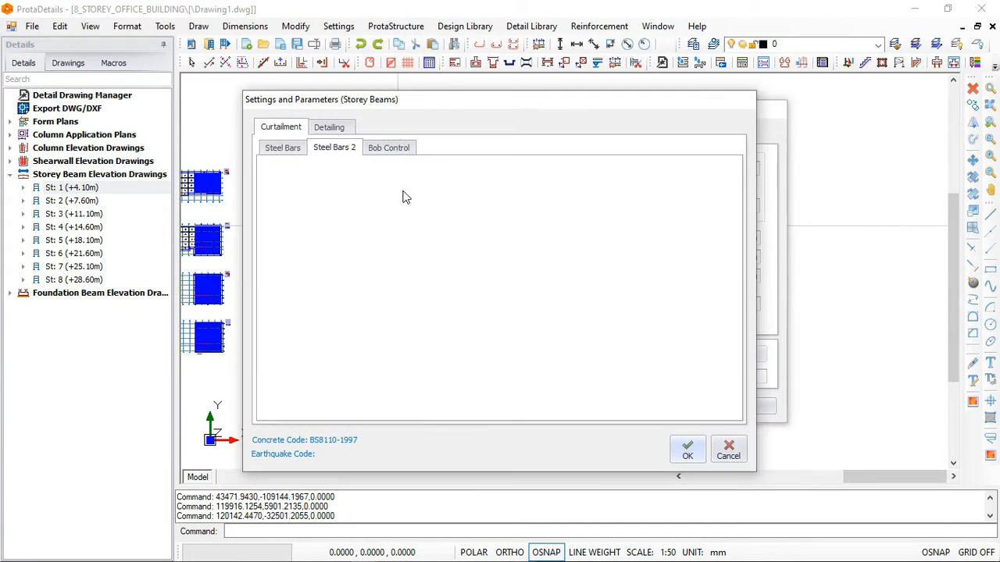
left_click(329, 129)
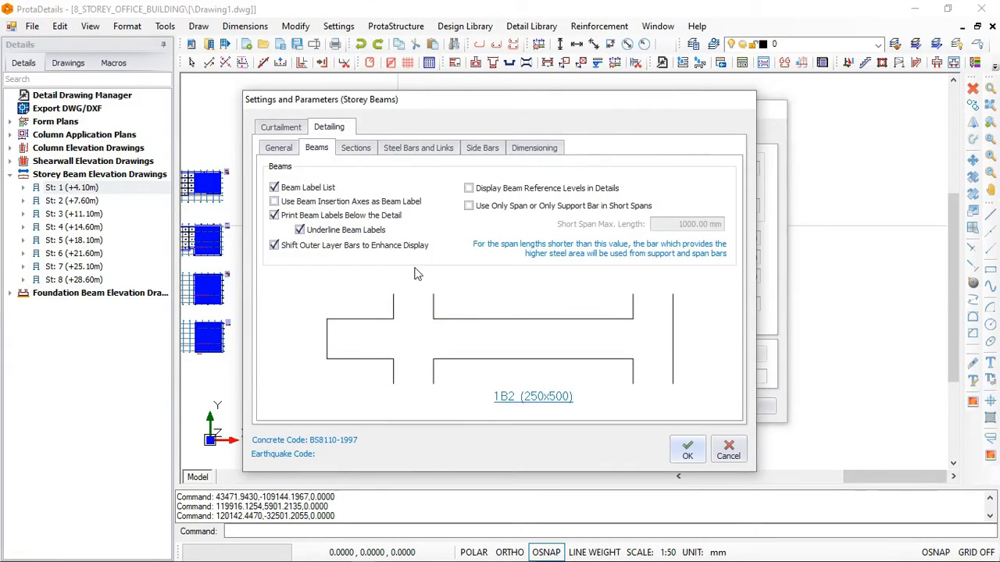
left_click(356, 149)
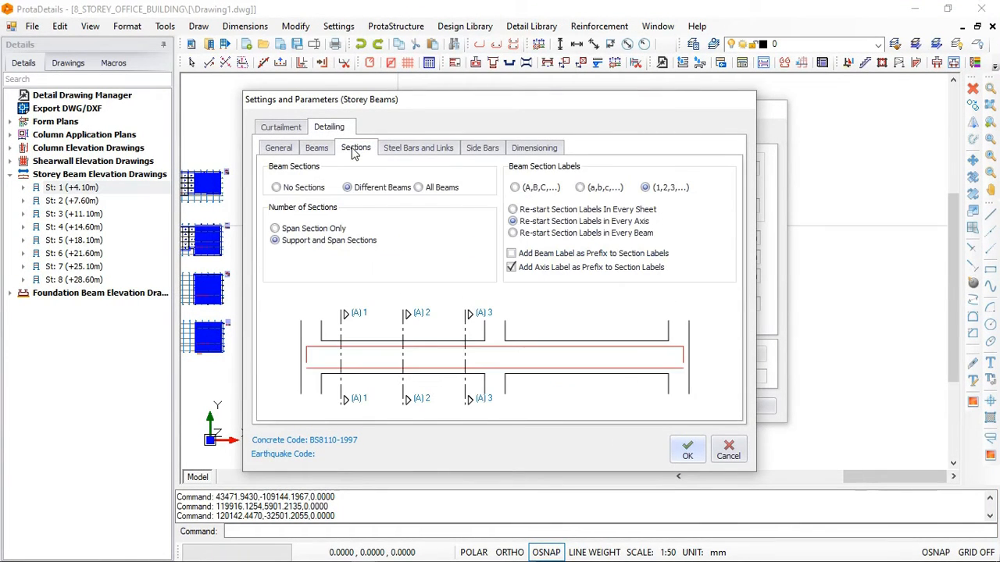
left_click(314, 229)
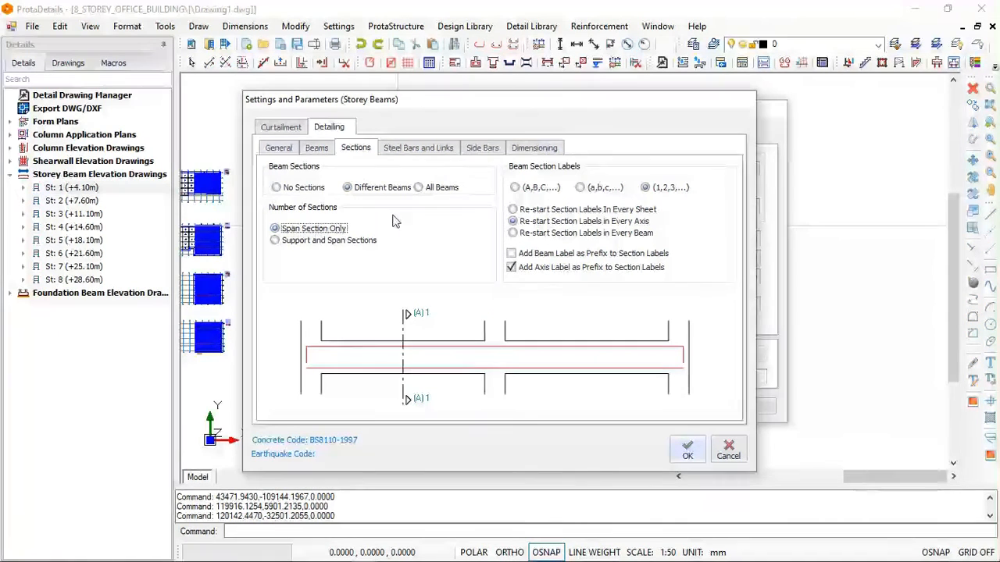
left_click(529, 211)
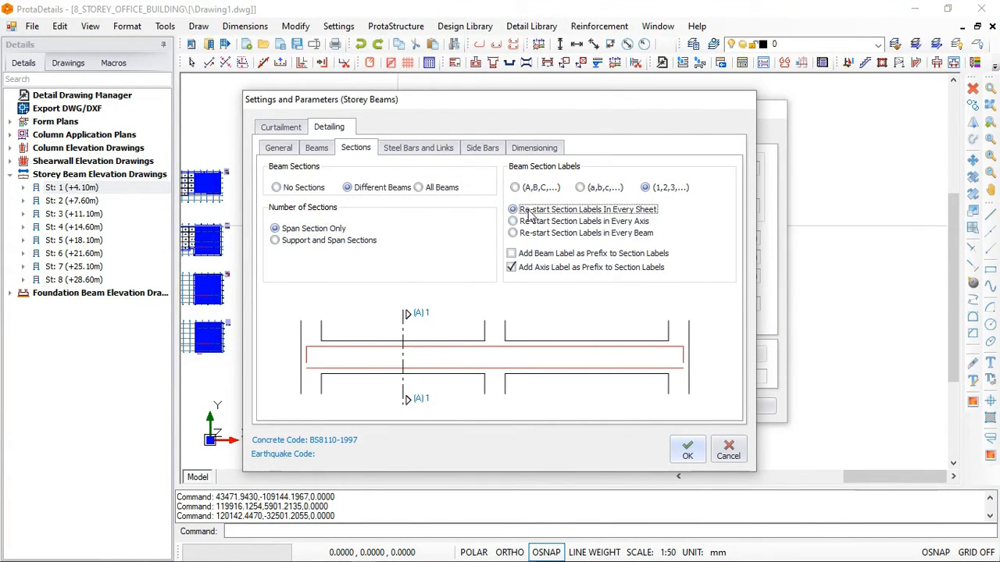
- Turn off IStructE style annotation for bars in beam sections and turn on printing of the total link quantity
left_click(415, 150)
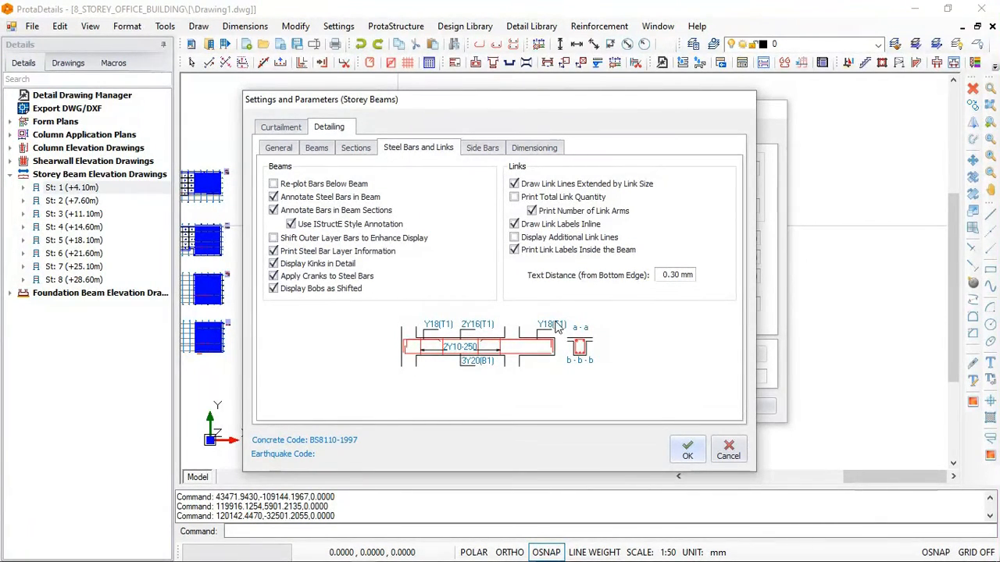
left_click(291, 225)
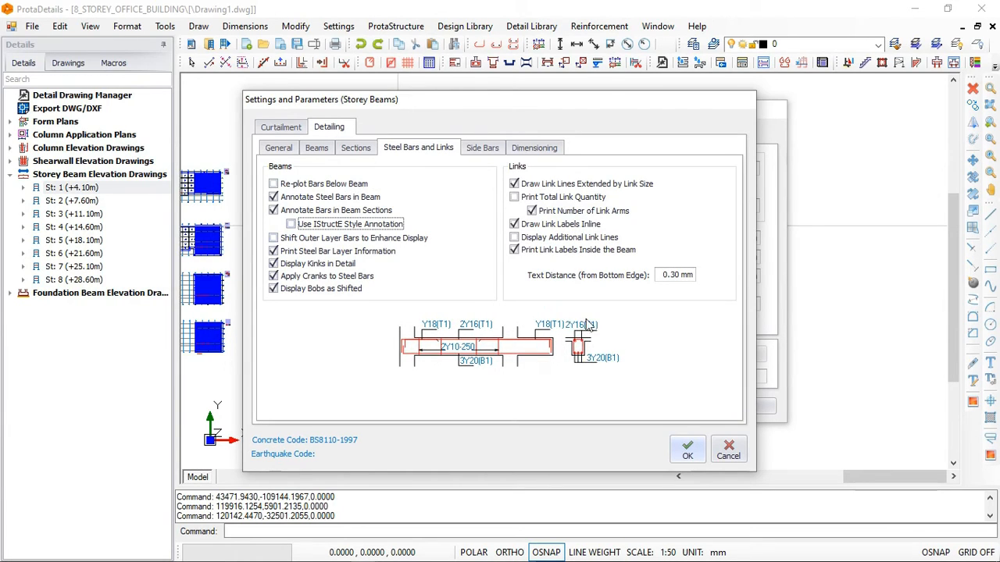
left_click(291, 224)
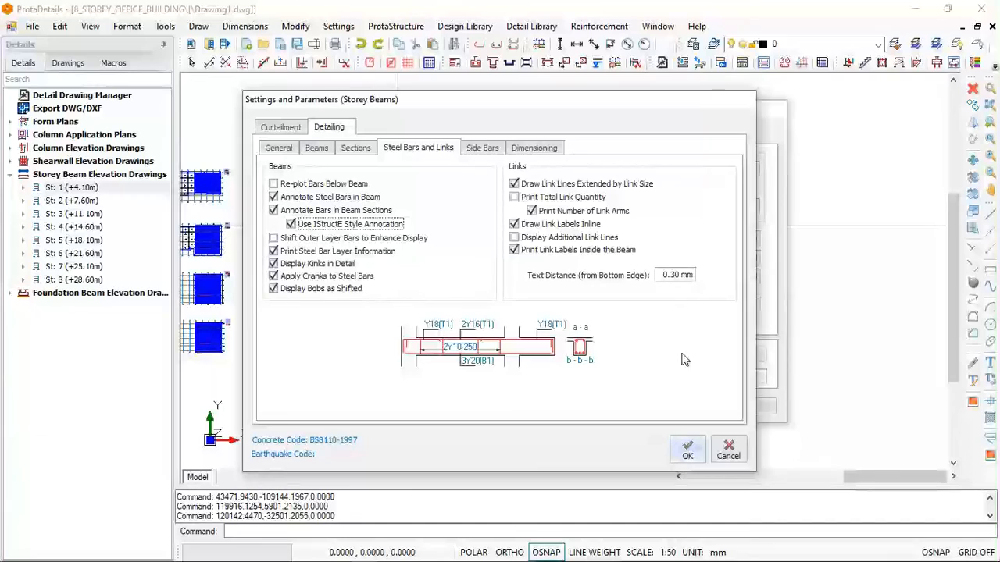
left_click(297, 226)
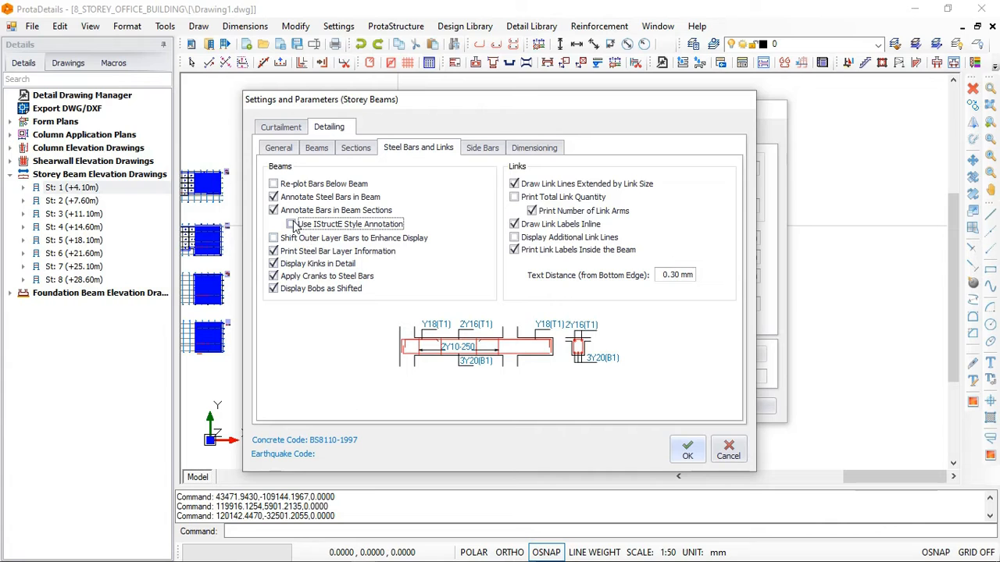
left_click(294, 225)
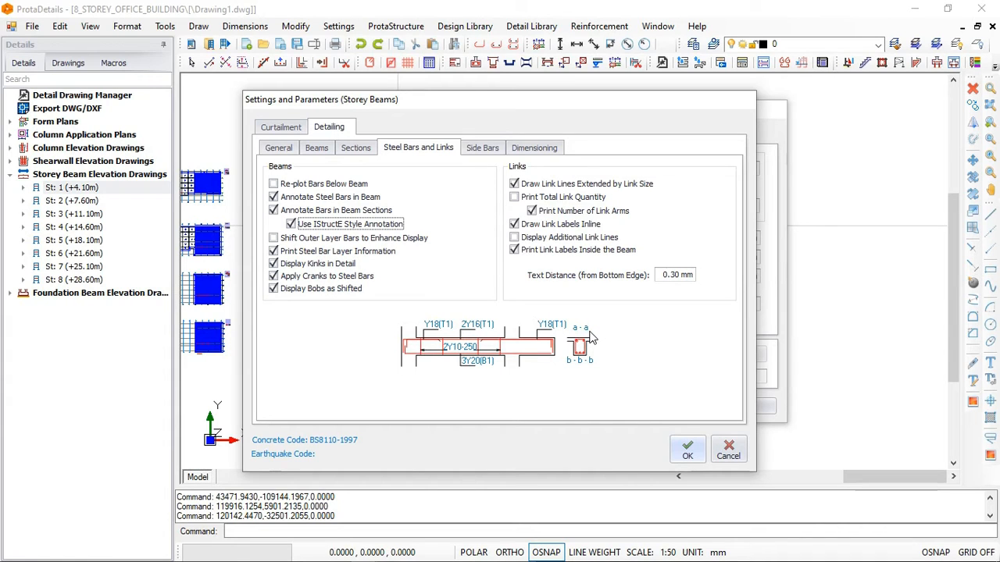
left_click(291, 224)
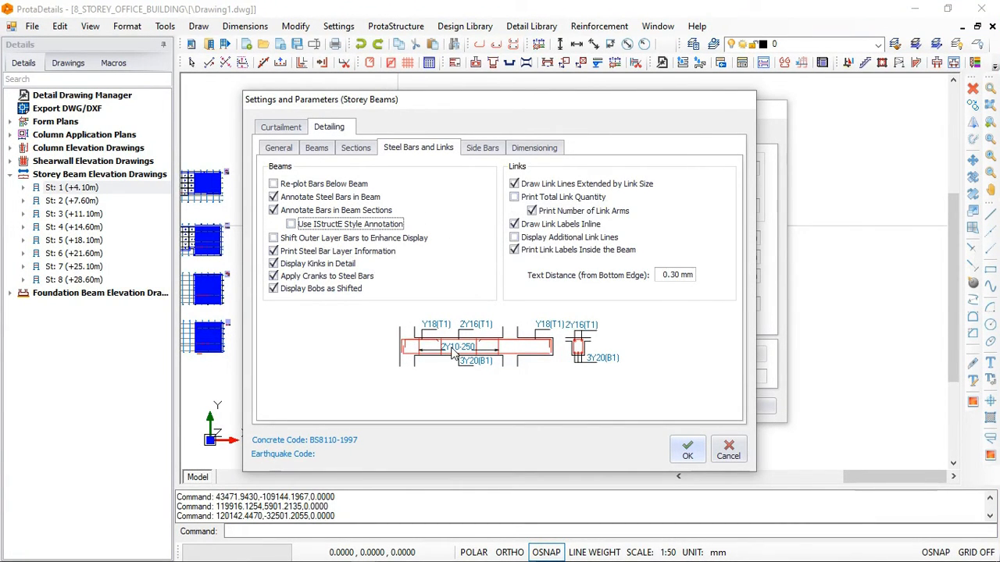
left_click(514, 198)
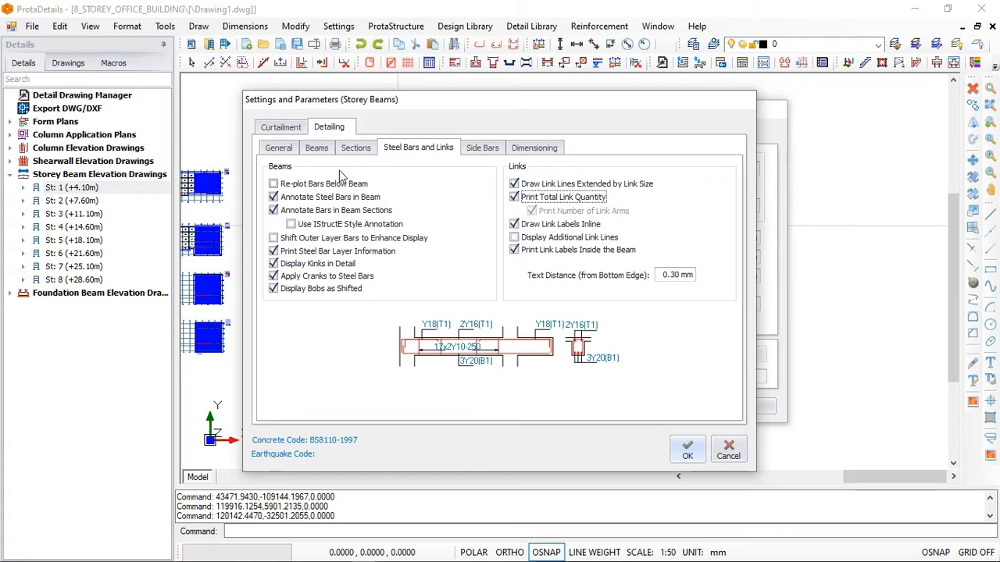
- Accept the beam detail settings, draw the St: 1 beam elevations and insert them in the empty area beyond the column and shearwall schedules
left_click(528, 150)
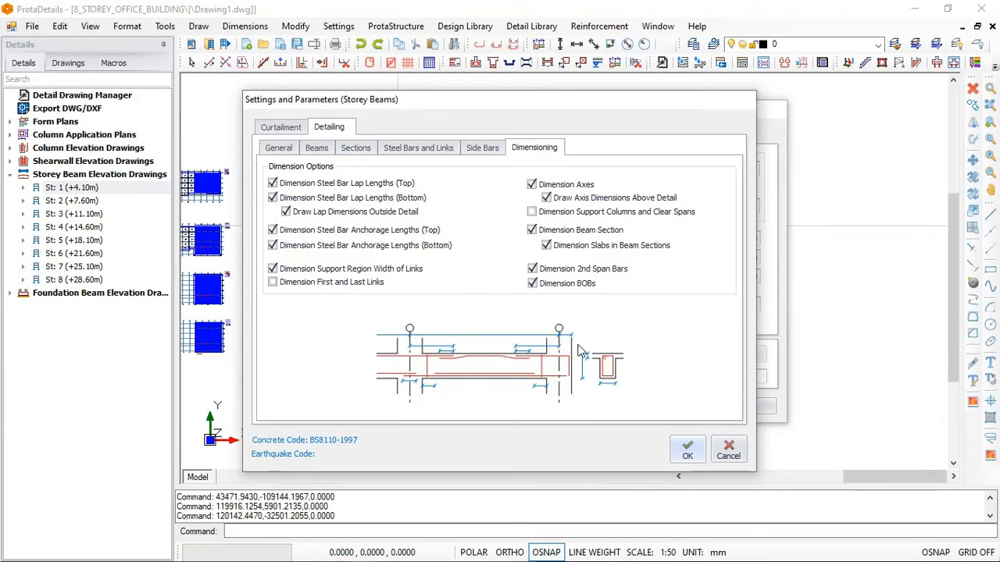
left_click(688, 449)
left_click(678, 409)
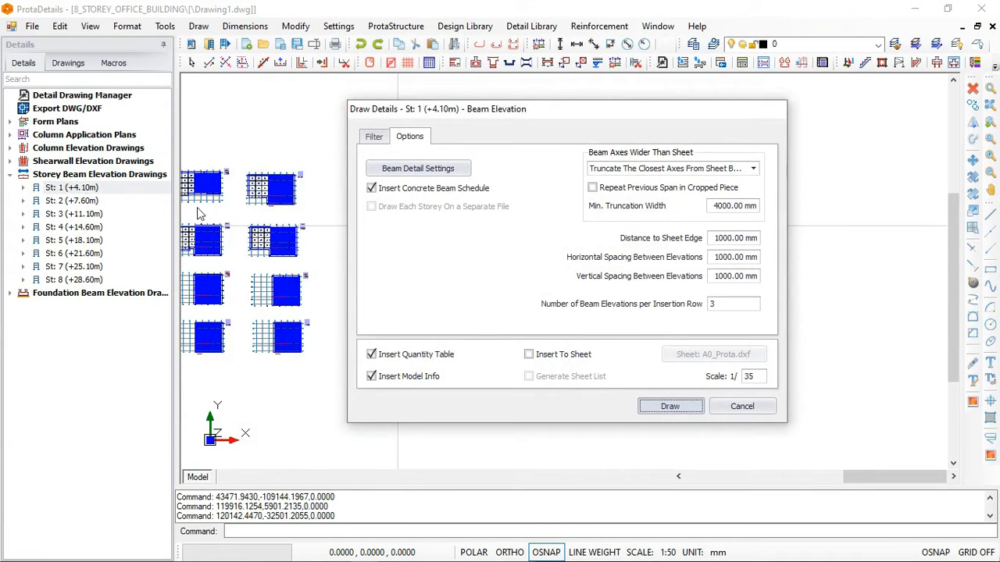
key("Return")
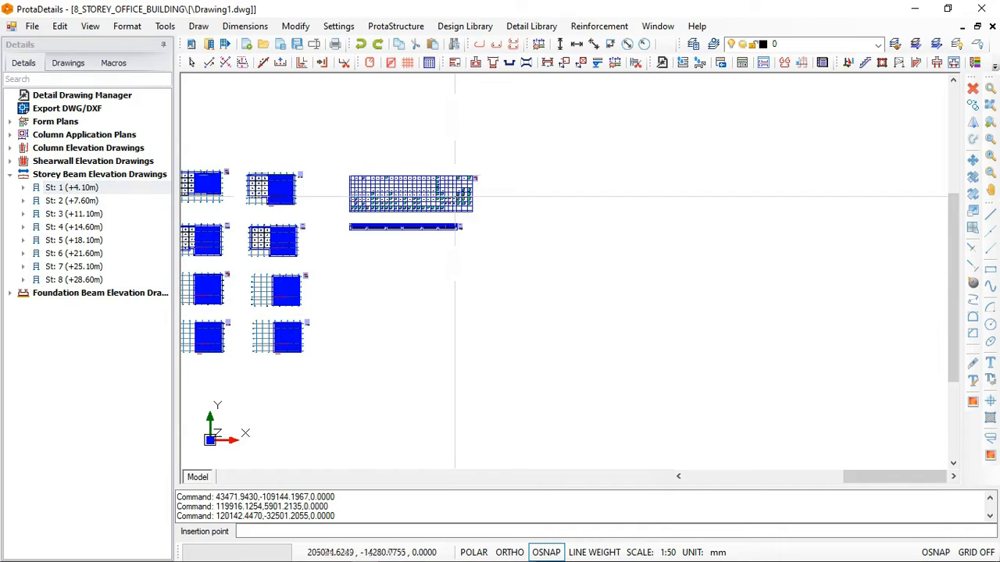
left_click(301, 62)
left_click(426, 180)
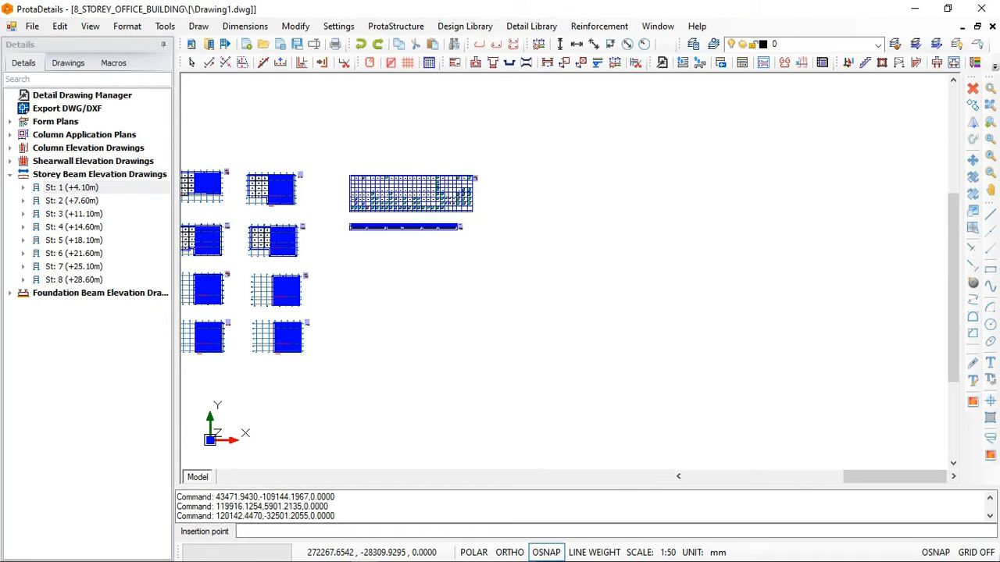
left_click(539, 218)
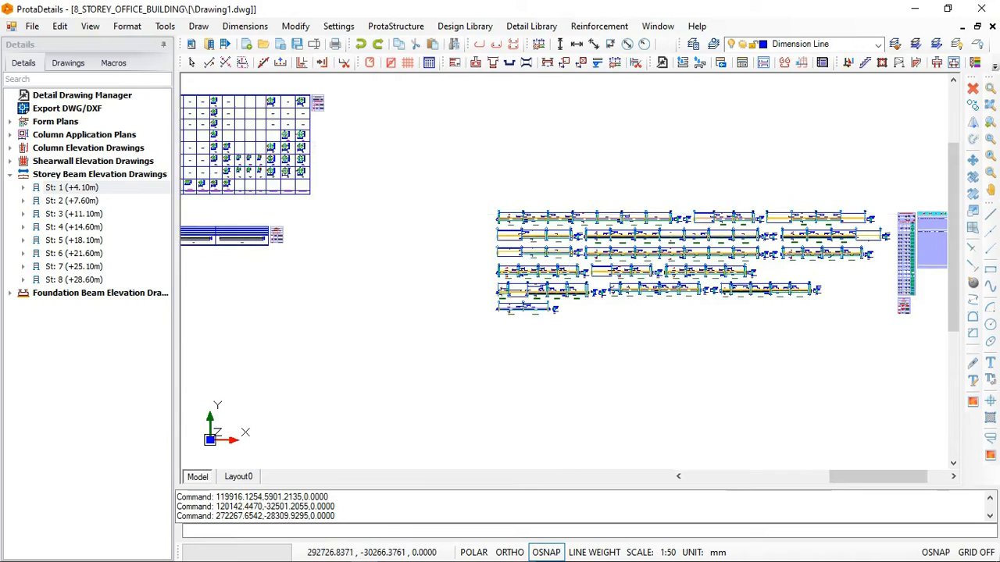
scroll(474, 217, "up", 5)
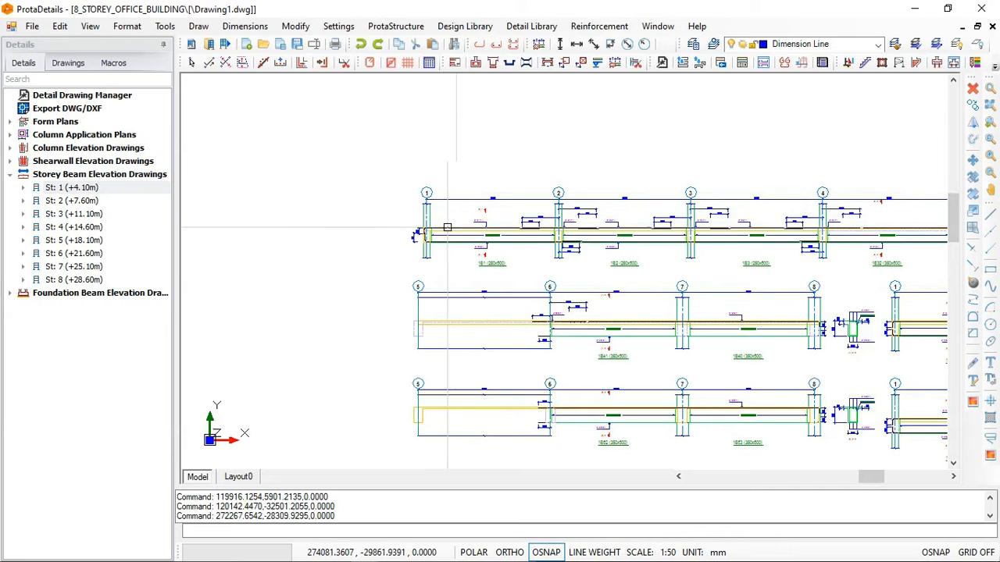
- Compare the beam axis lists of storeys St: 1 (+4.10m) and St: 2 (+7.60m) with the drawn elevation of beam 1B1
scroll(501, 238, "up", 2)
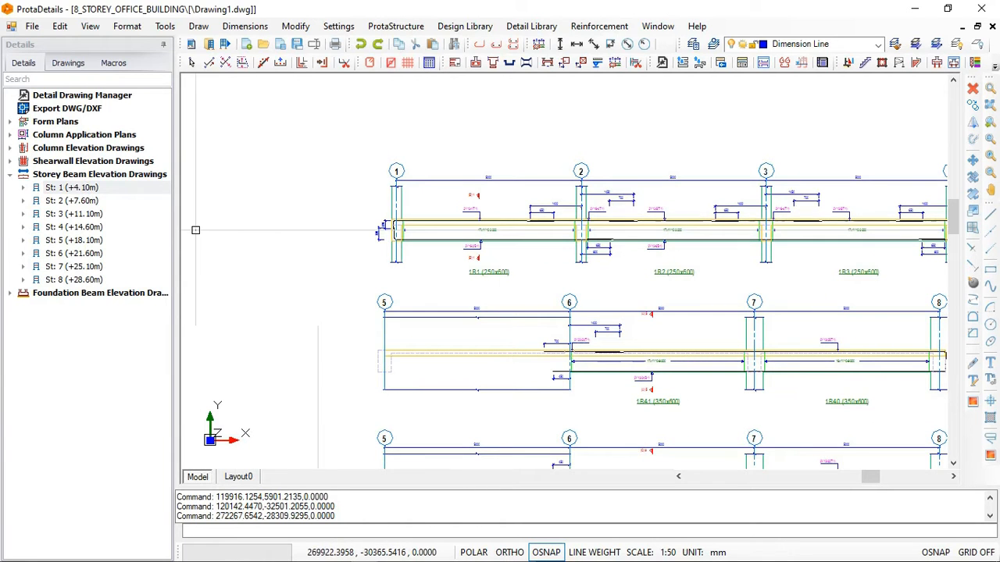
left_click(23, 188)
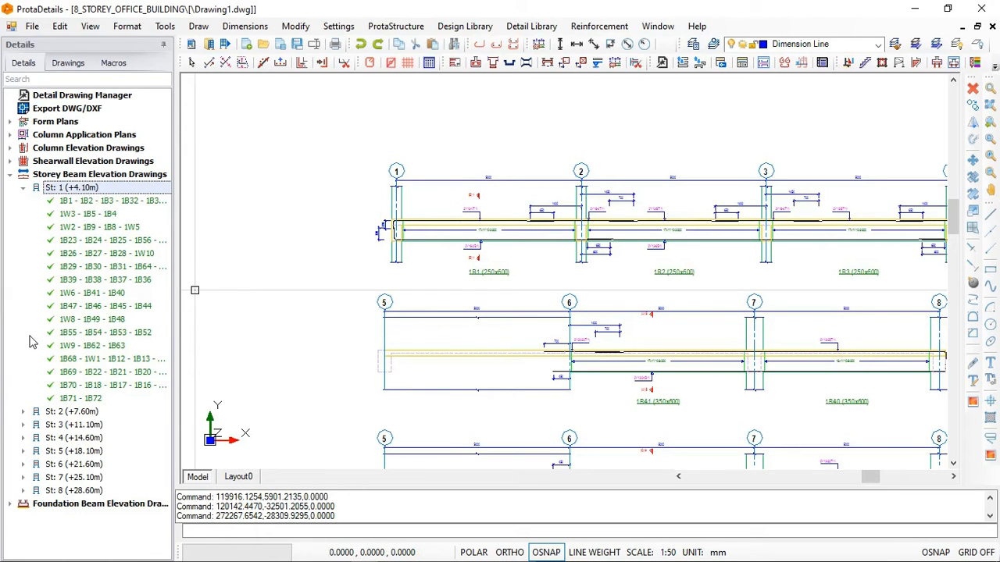
left_click(22, 412)
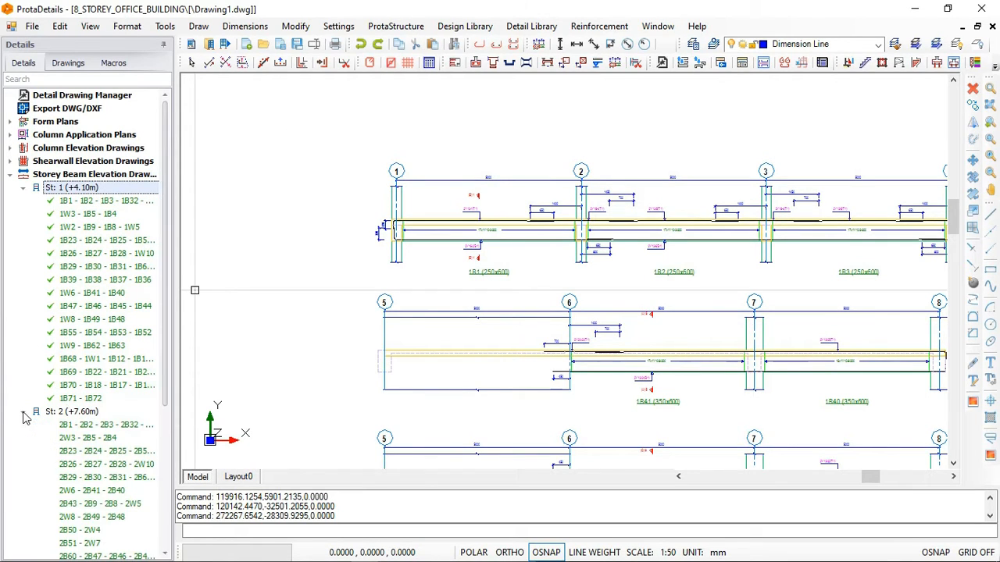
scroll(66, 435, "down", 2)
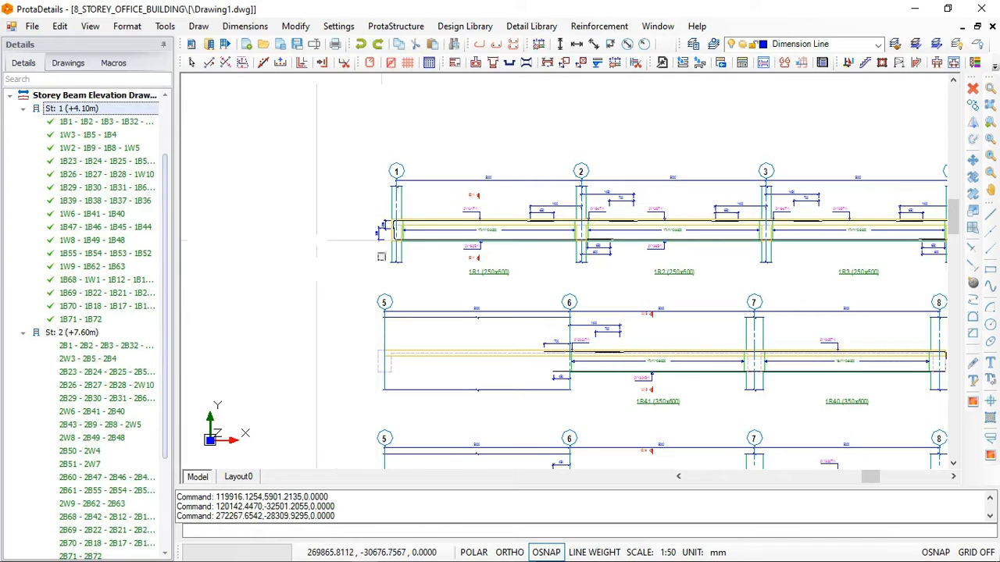
scroll(425, 236, "up", 2)
scroll(425, 236, "up", 4)
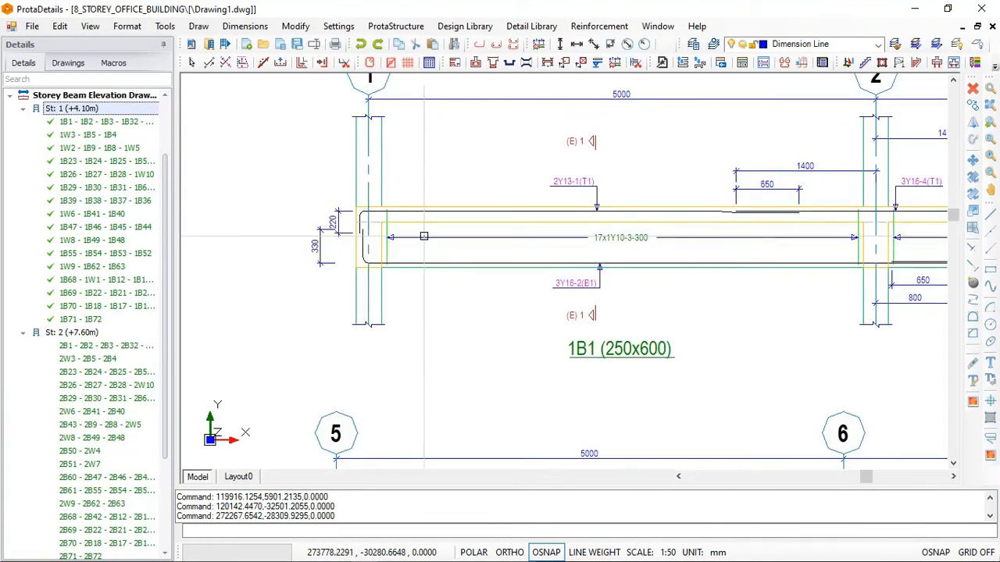
left_click(24, 110)
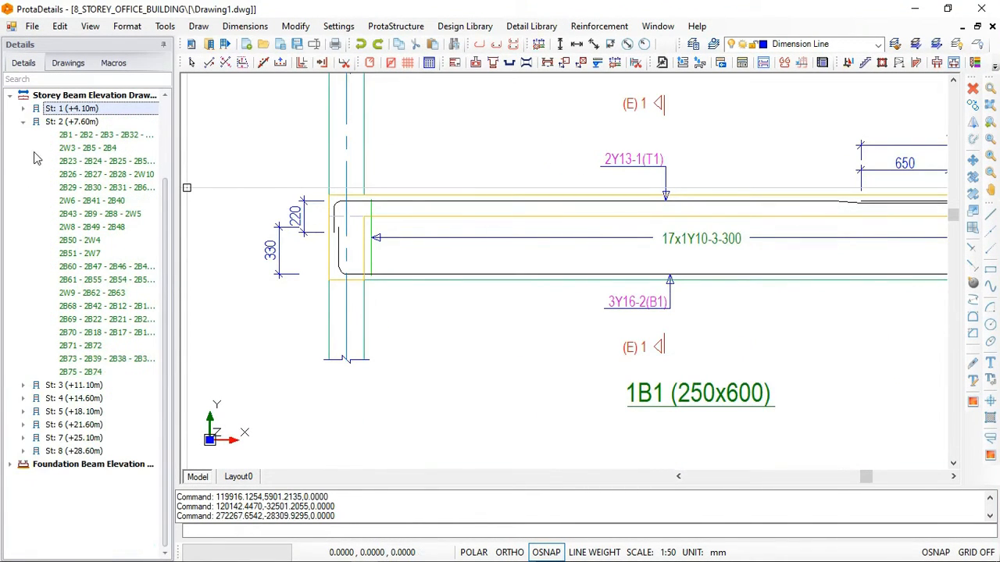
left_click(24, 122)
- Examine the bar labels, links and lap dimensions of beam 1B1, the cross-section beside beam 1B40, and the overall St: 1 elevation layout
scroll(328, 232, "up", 2)
scroll(328, 233, "down", 4)
scroll(701, 213, "up", 2)
scroll(703, 209, "up", 2)
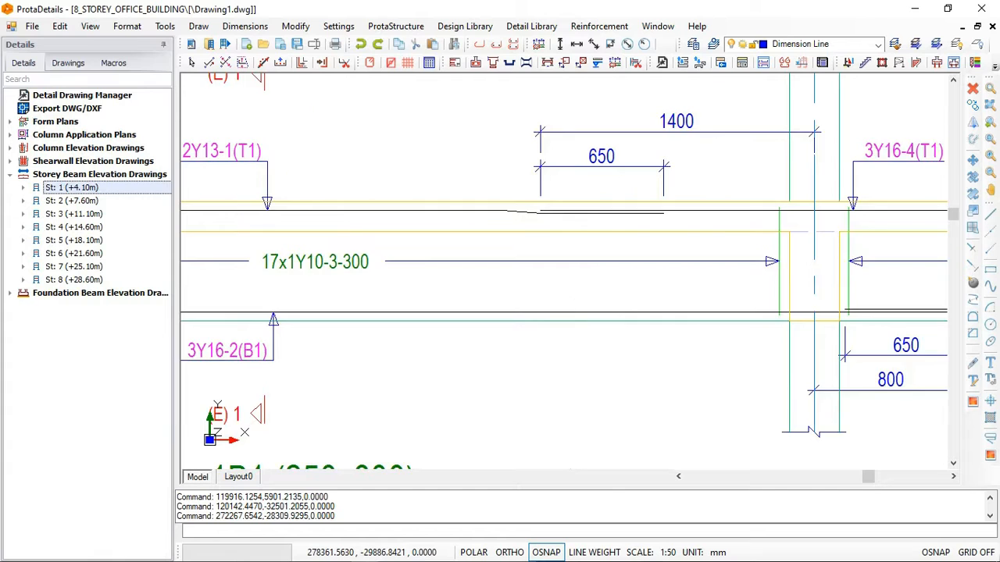
scroll(541, 207, "down", 4)
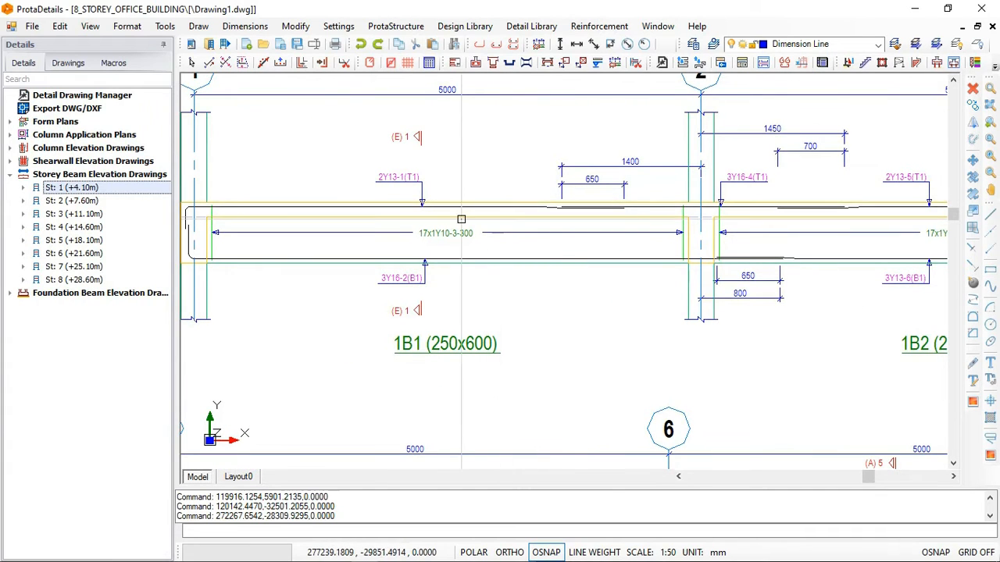
scroll(696, 297, "down", 5)
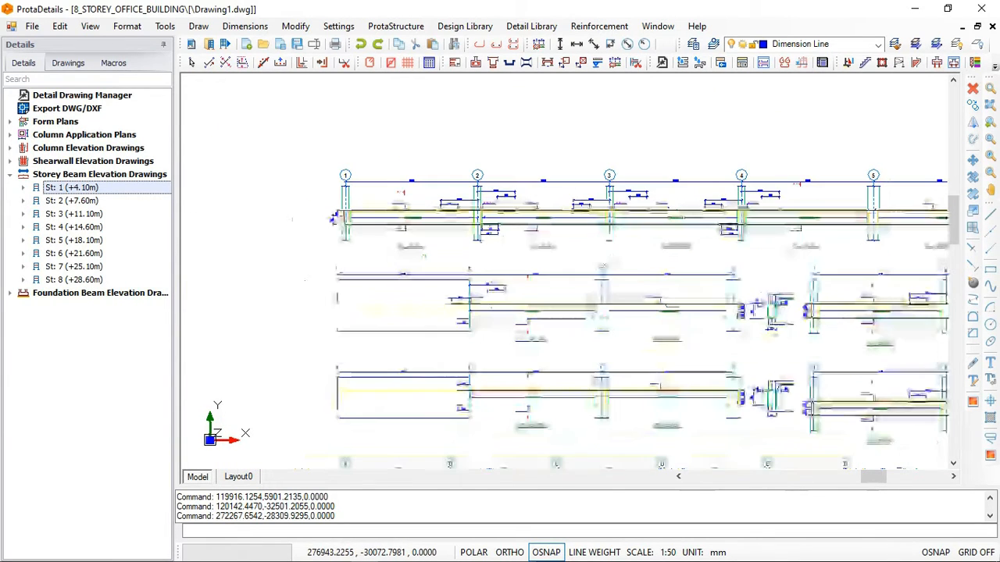
scroll(761, 308, "up", 3)
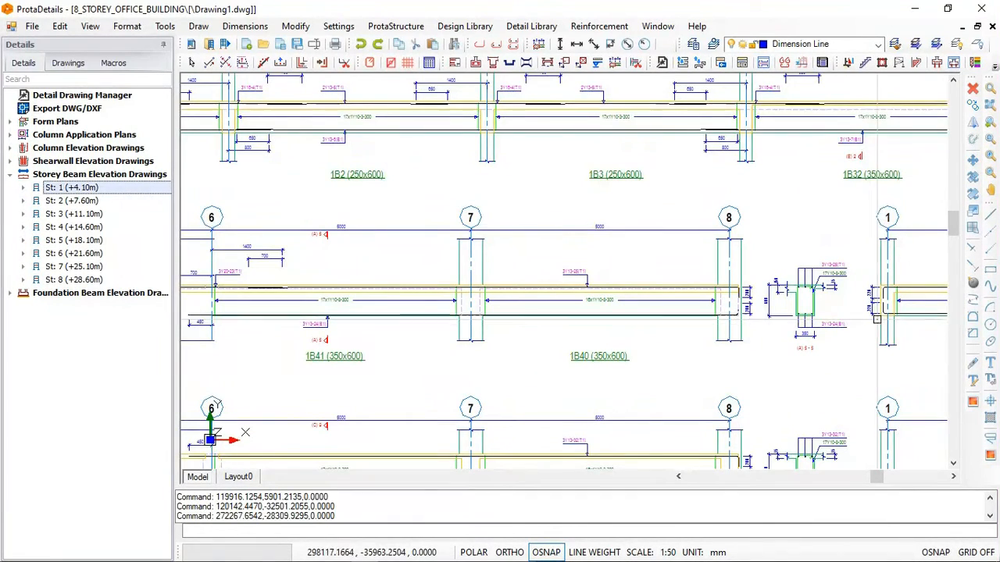
scroll(863, 313, "up", 1)
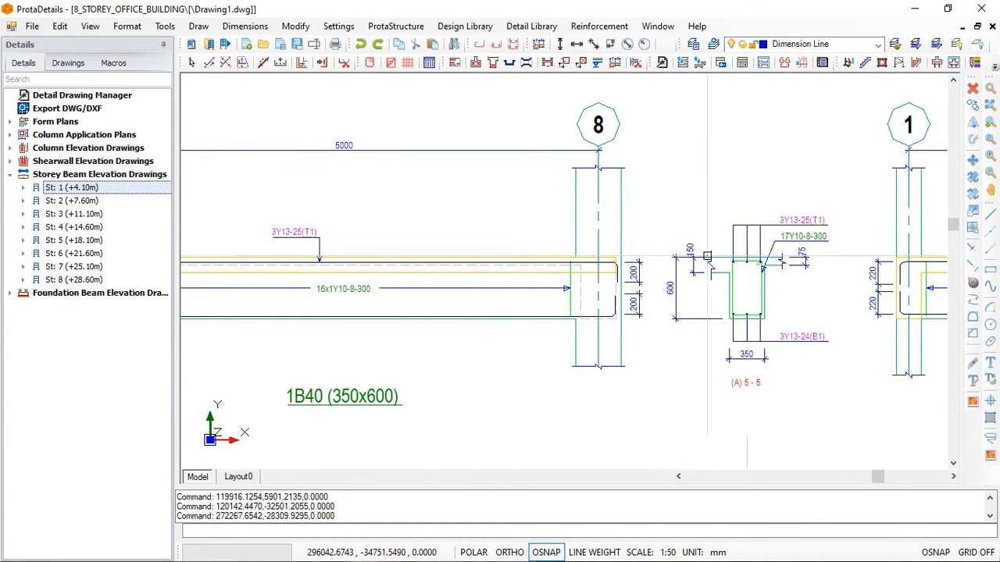
scroll(563, 269, "down", 1)
scroll(578, 257, "up", 2)
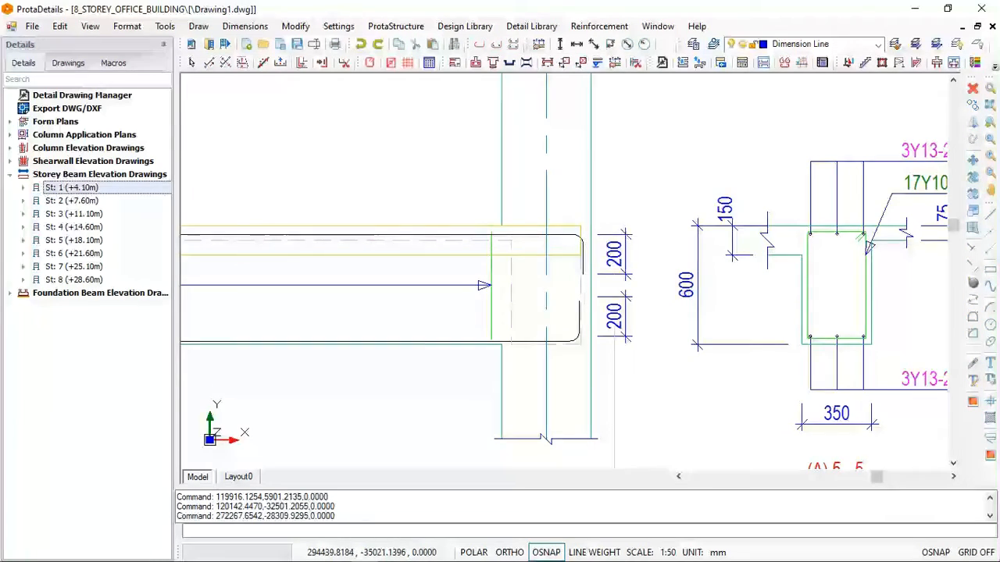
scroll(629, 230, "down", 5)
scroll(568, 222, "down", 4)
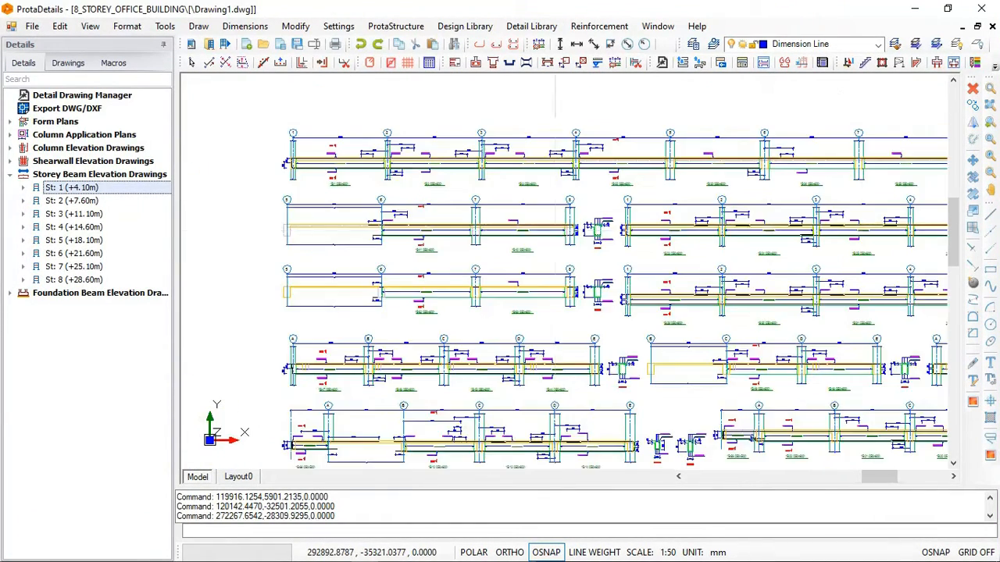
scroll(751, 339, "up", 3)
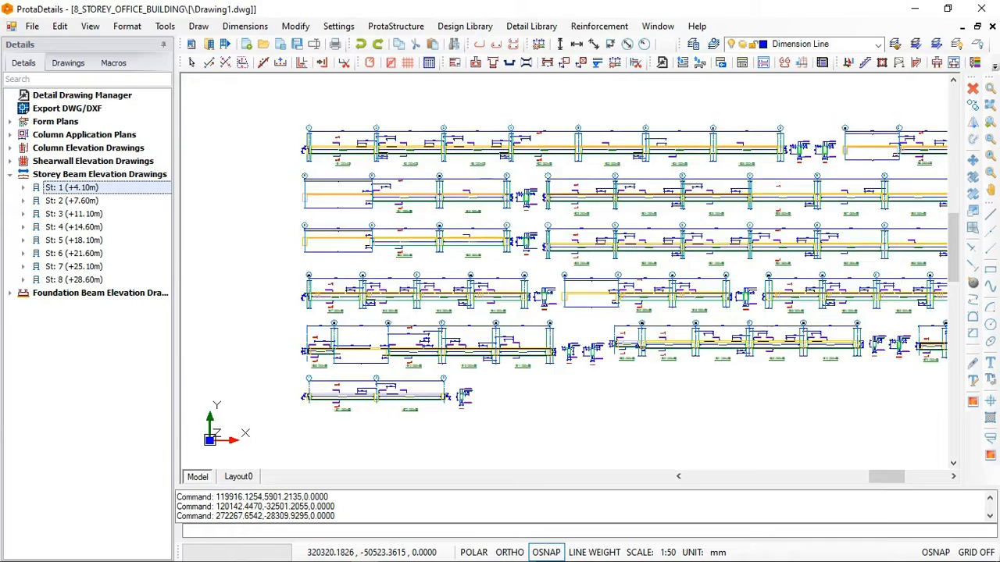
- Draw the St: 2 (+7.60m) beam elevations at scale 1/35 and insert them directly below the St: 1 elevations
scroll(609, 312, "down", 4)
scroll(609, 313, "down", 5)
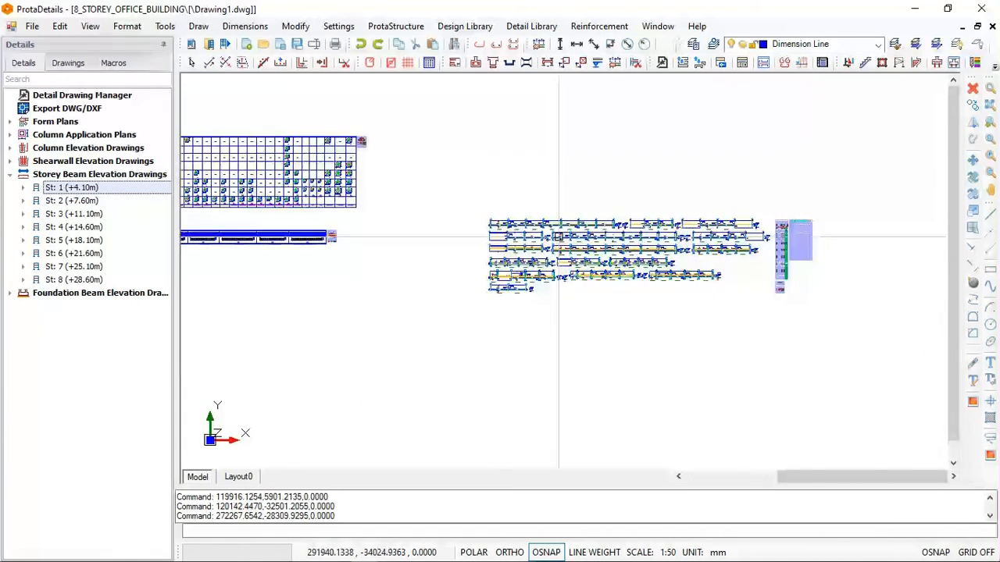
left_click(56, 202)
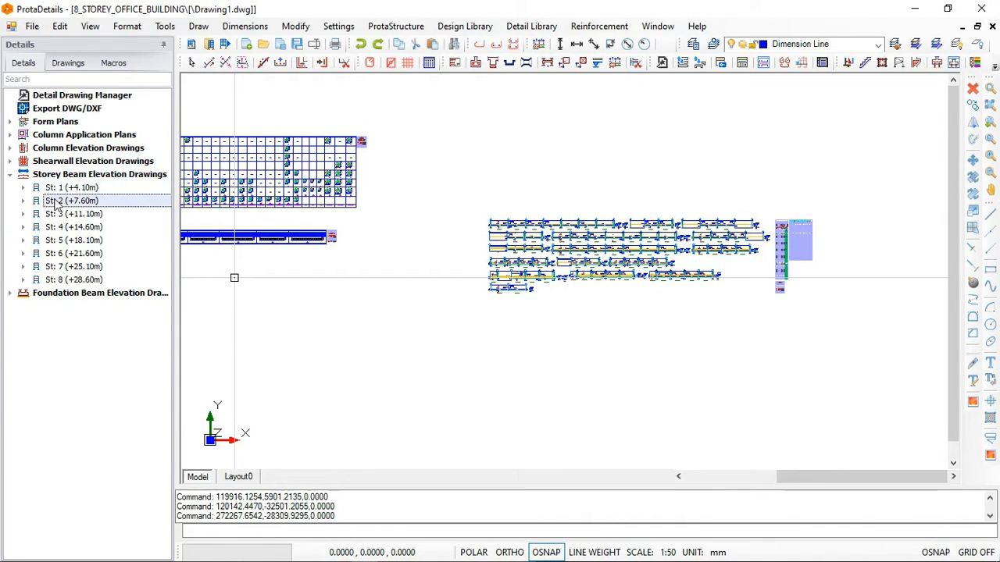
right_click(61, 202)
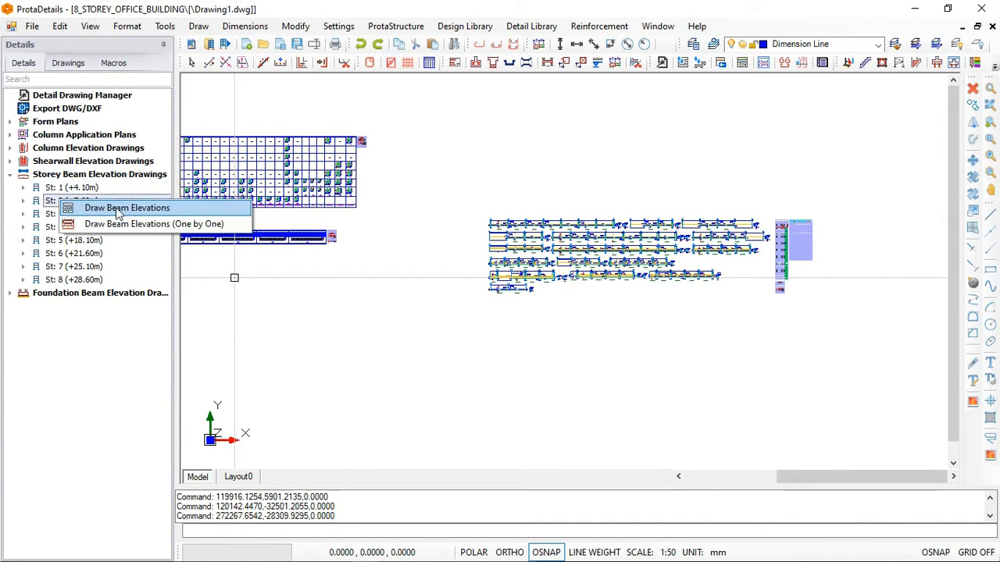
left_click(121, 208)
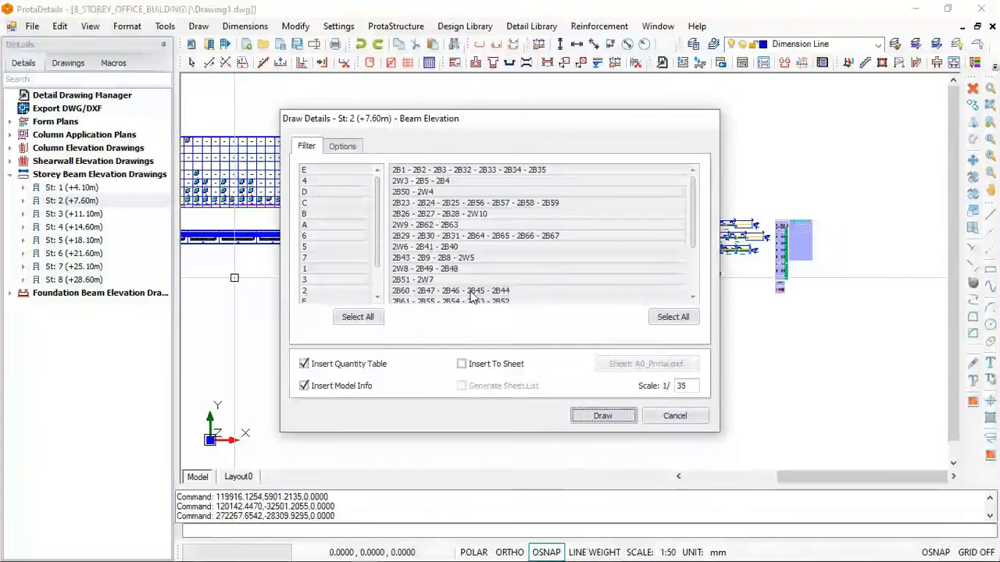
key("Return")
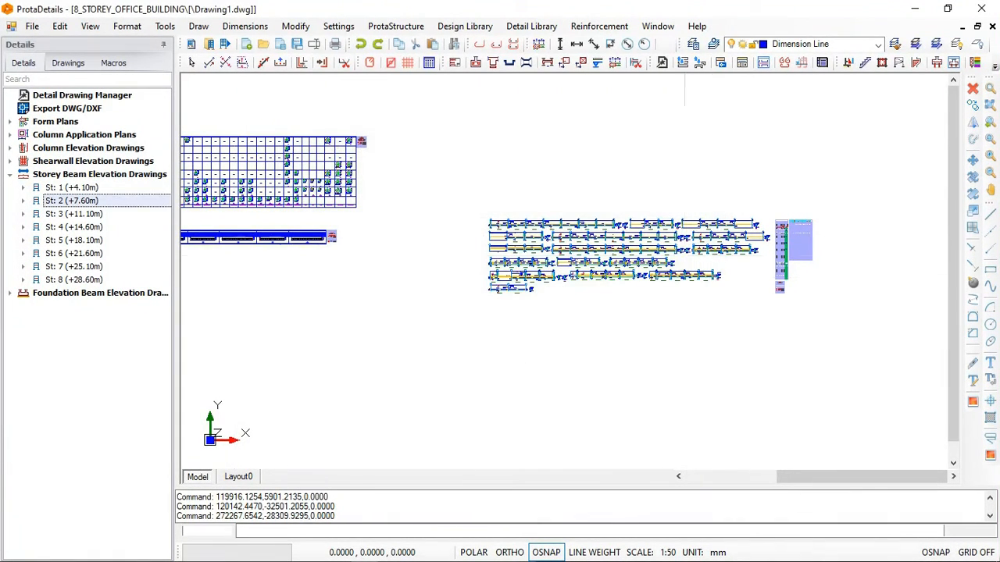
left_click(490, 344)
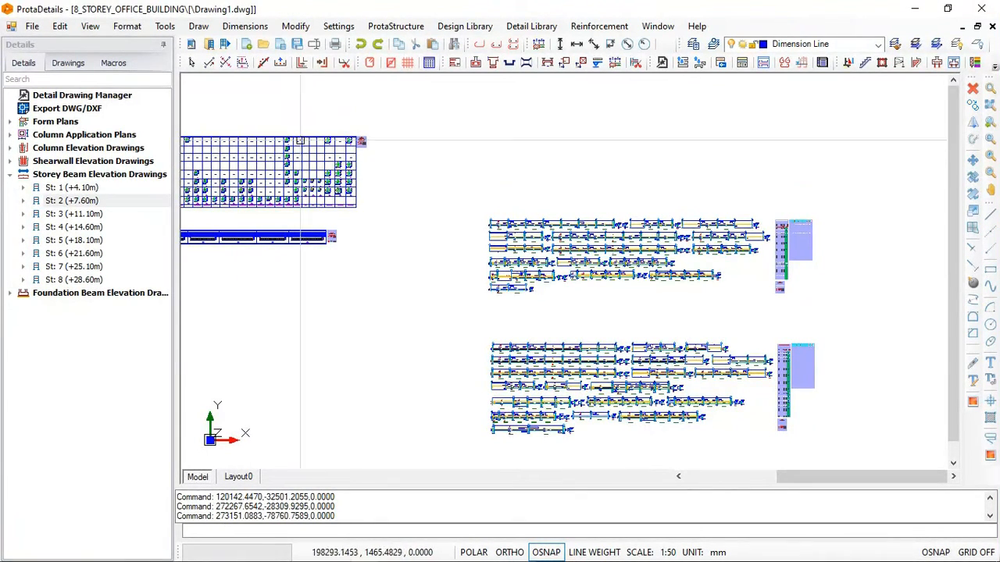
- Draw the St: 3 (+11.10m) beam elevations at scale 1/35 and insert them below the St: 2 elevations
scroll(299, 128, "down", 2)
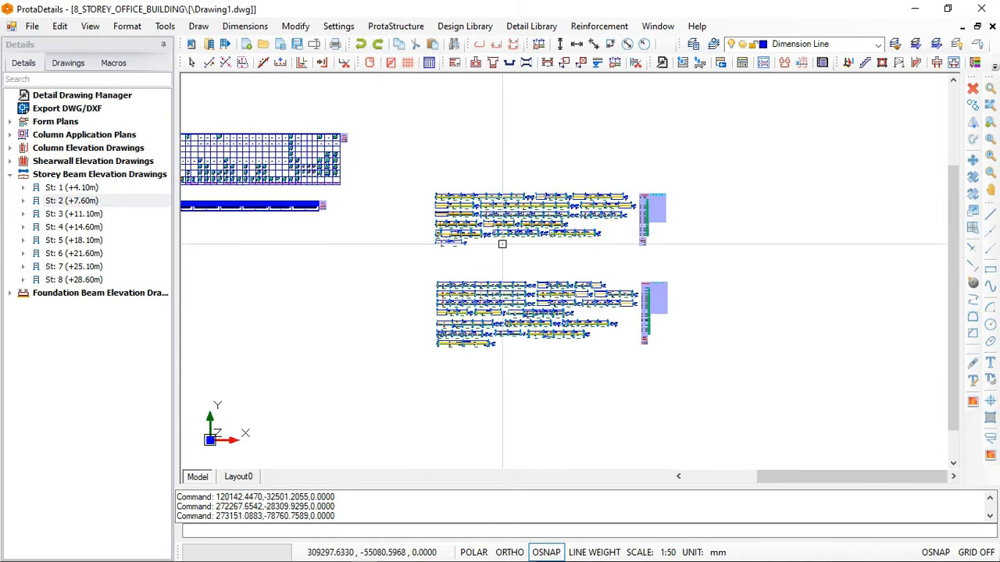
left_click(61, 214)
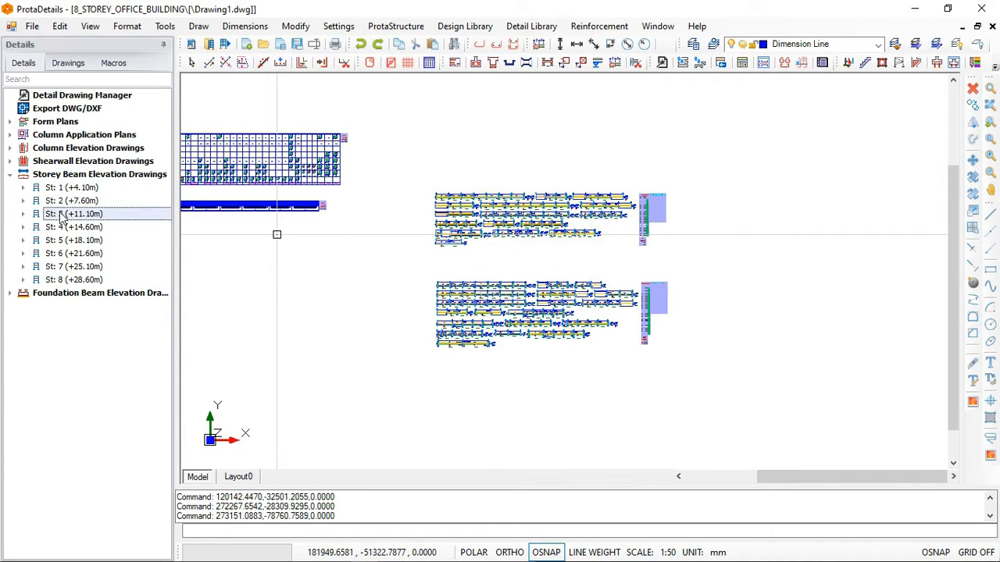
right_click(61, 217)
left_click(96, 219)
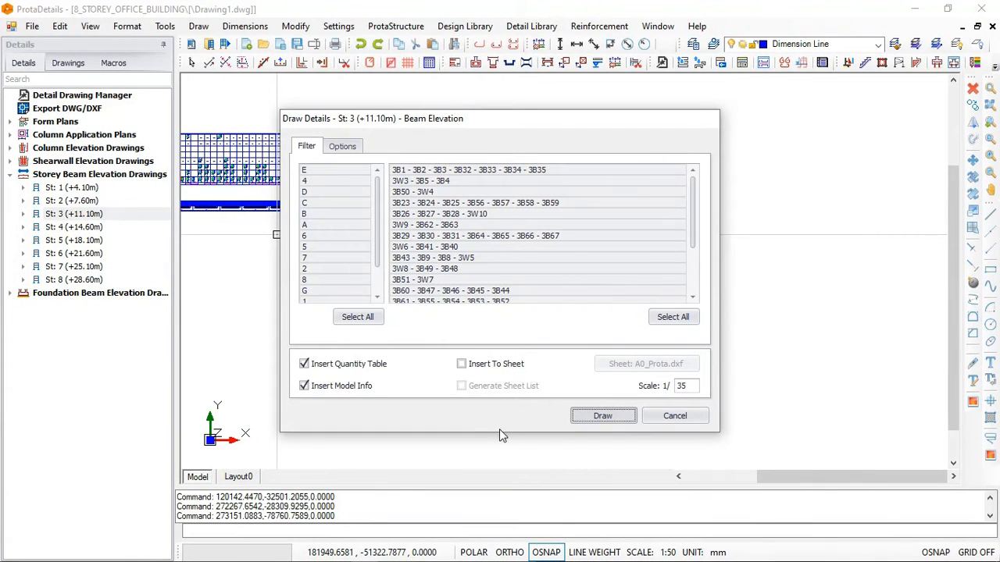
key("Return")
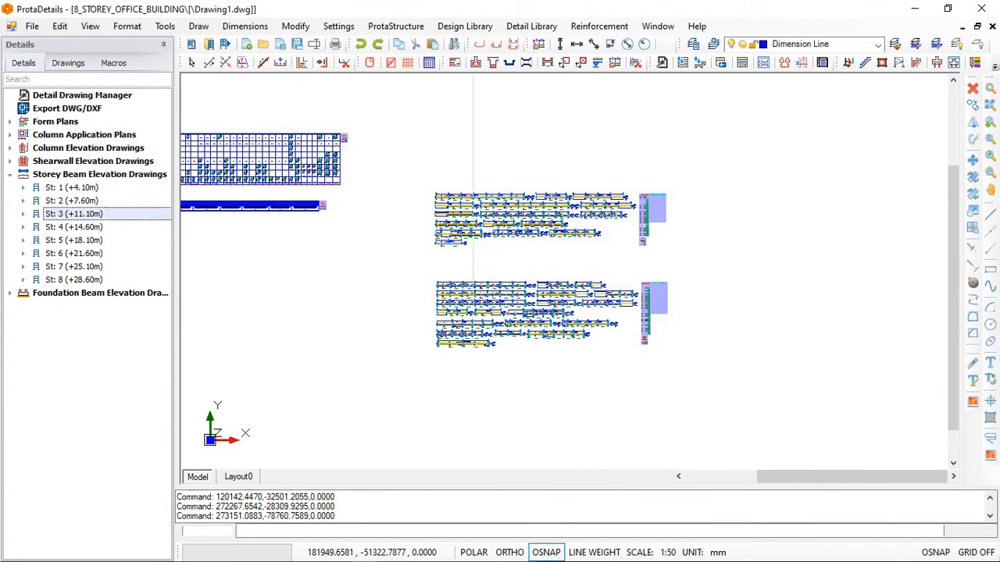
left_click(423, 360)
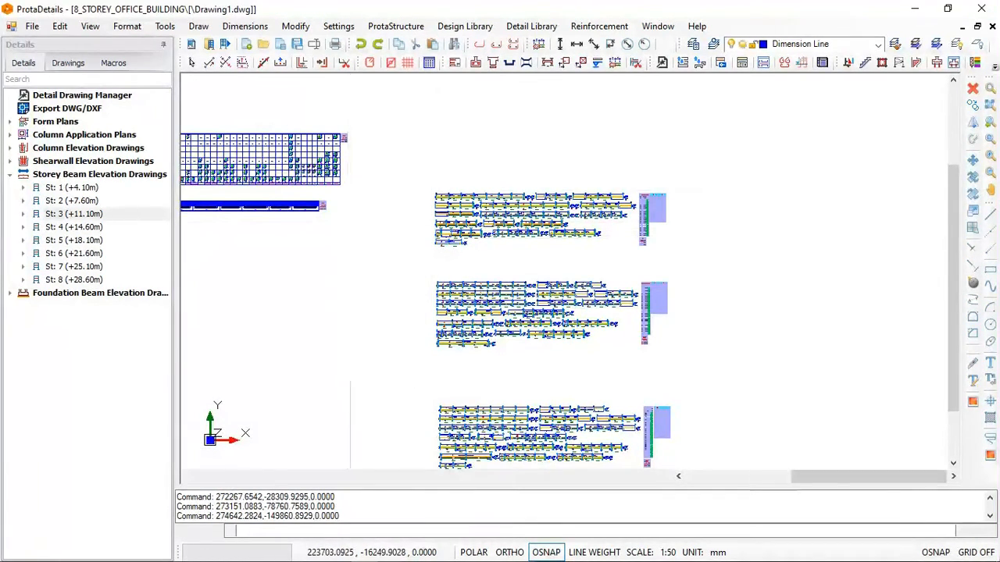
- Draw the St: 4 (+14.60m) beam elevations at scale 1/35 with quantity table and model info, below the St: 3 elevations
scroll(346, 168, "down", 2)
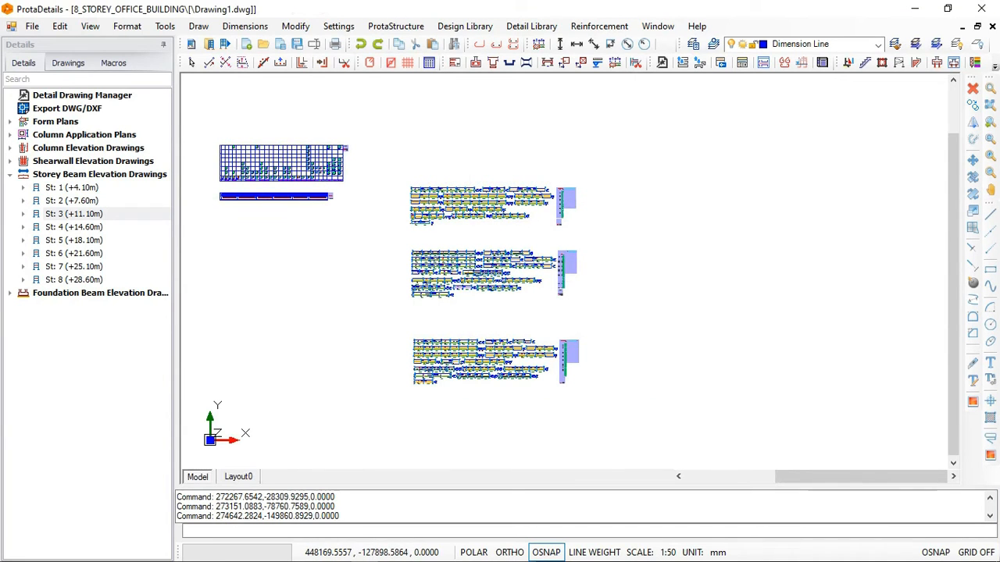
scroll(620, 303, "up", 2)
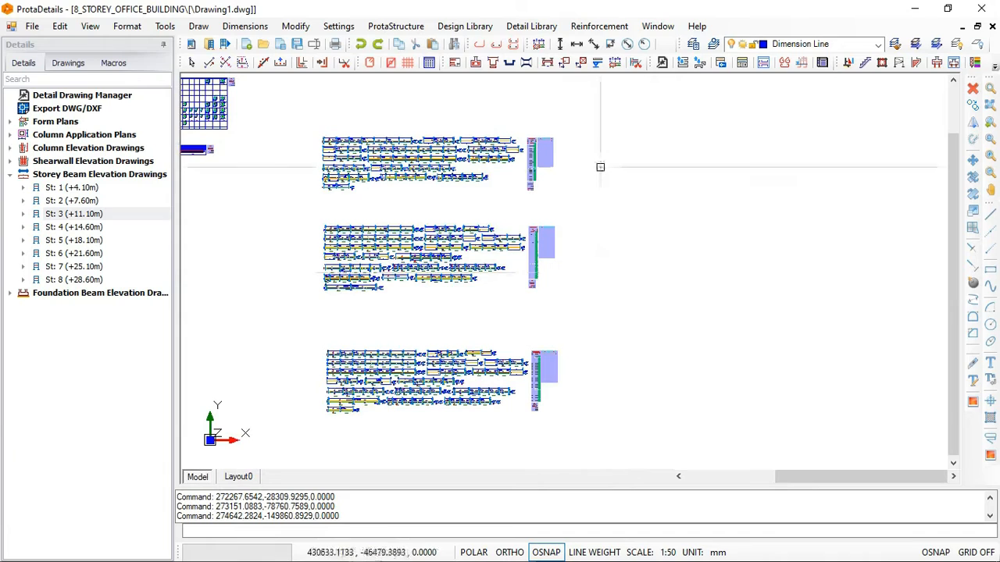
left_click(68, 227)
right_click(68, 231)
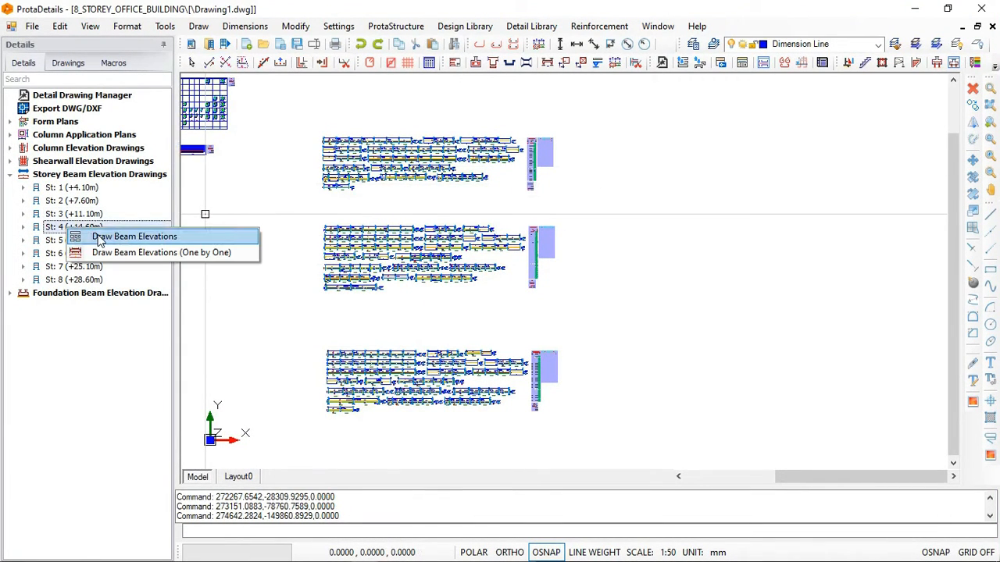
left_click(101, 242)
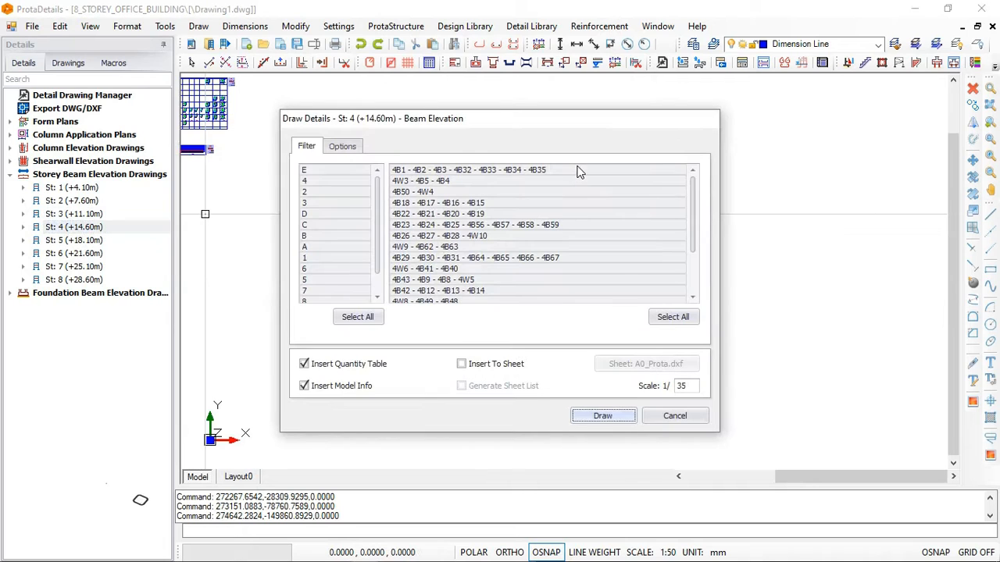
left_click(603, 416)
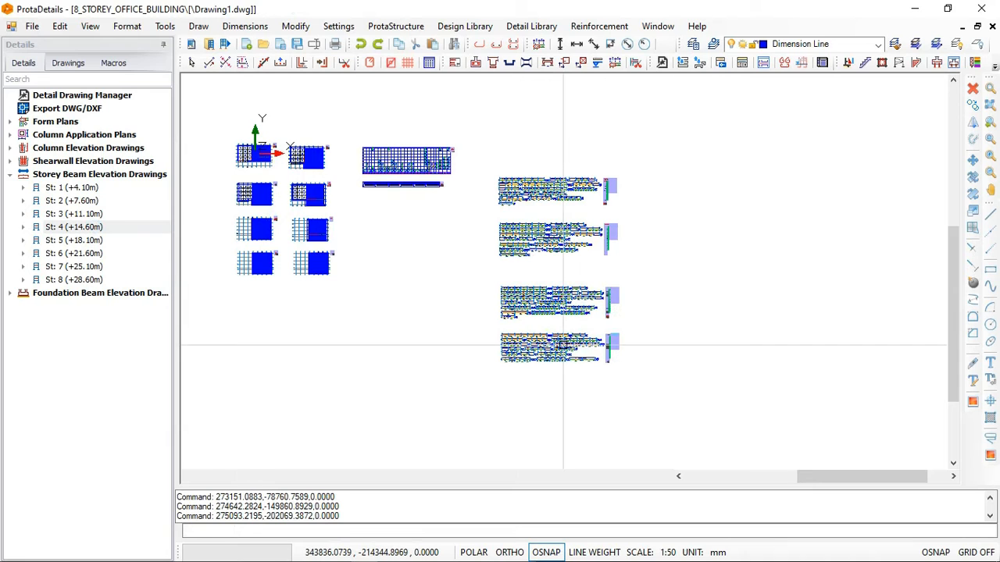
- Draw the St: 5 (+18.10m) beam elevations at scale 1/35 and insert them in a new column beside the St: 1 elevations
left_click(59, 242)
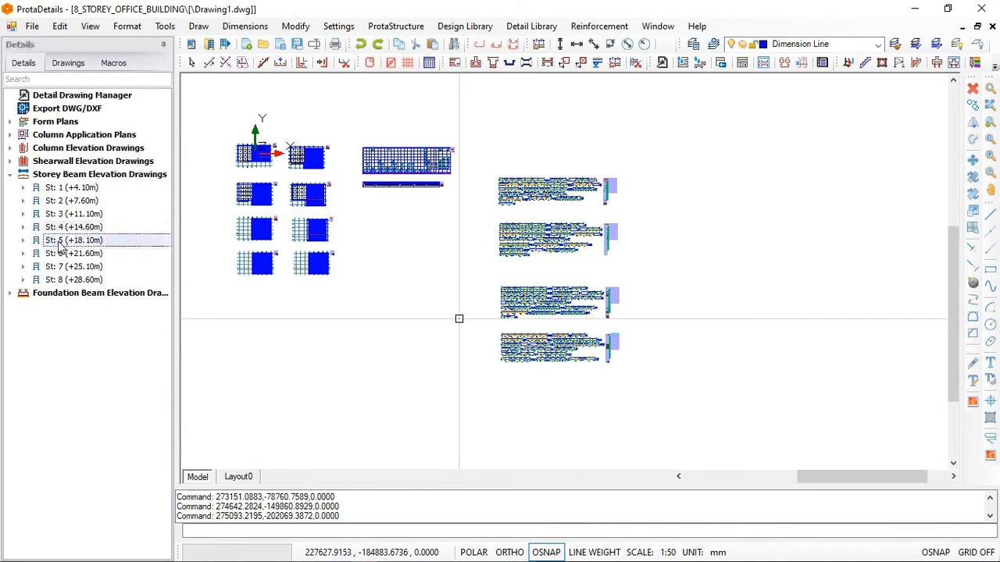
right_click(59, 245)
left_click(97, 249)
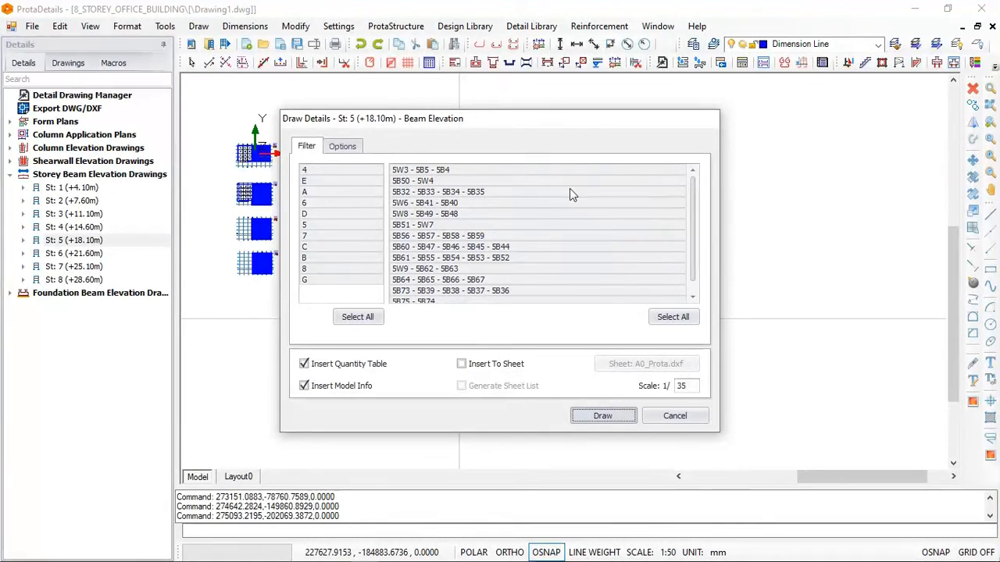
key("Return")
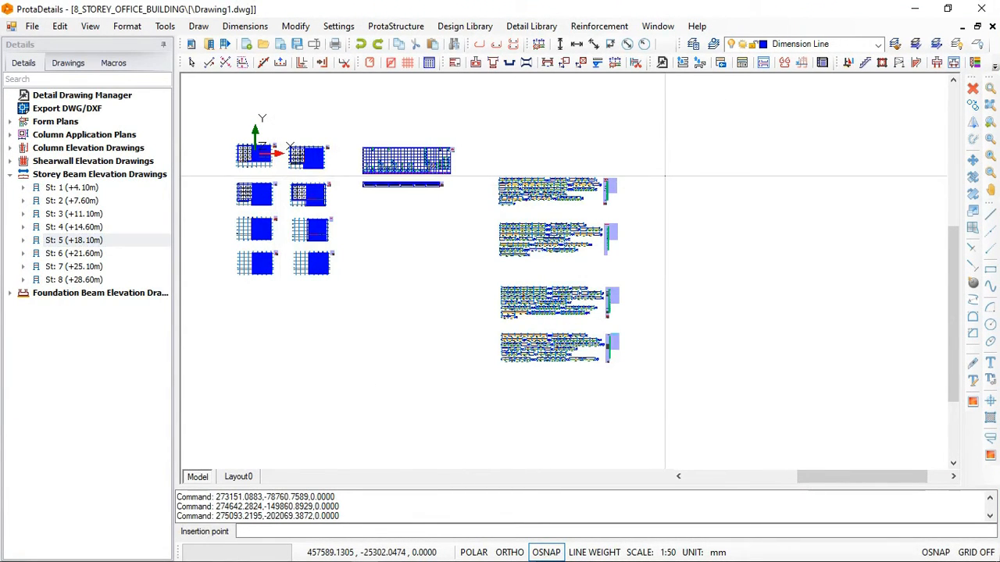
left_click(665, 176)
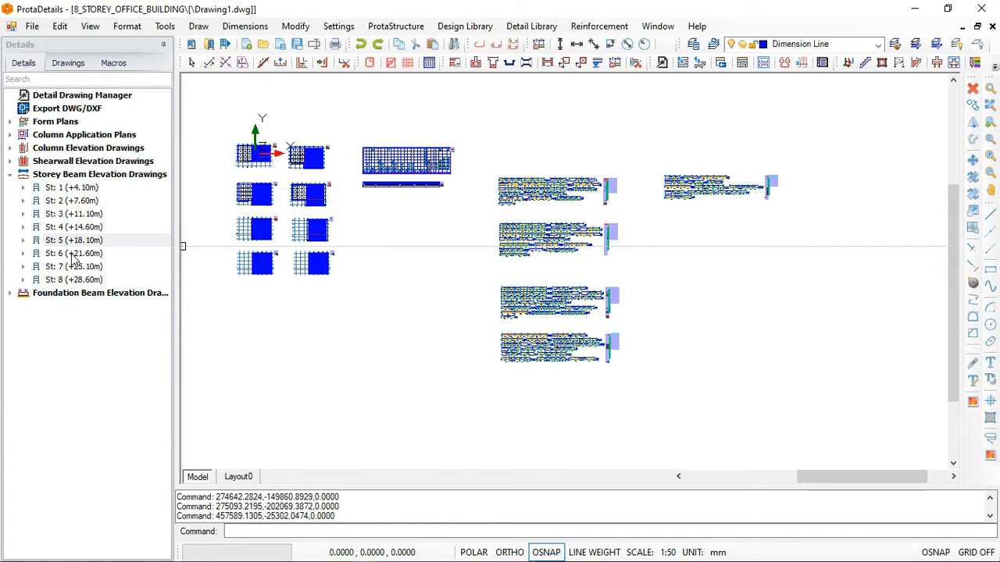
- Draw the St: 6 (+21.60m) beam elevations at scale 1/35 with quantity table and model info, directly below the St: 5 elevations
right_click(78, 254)
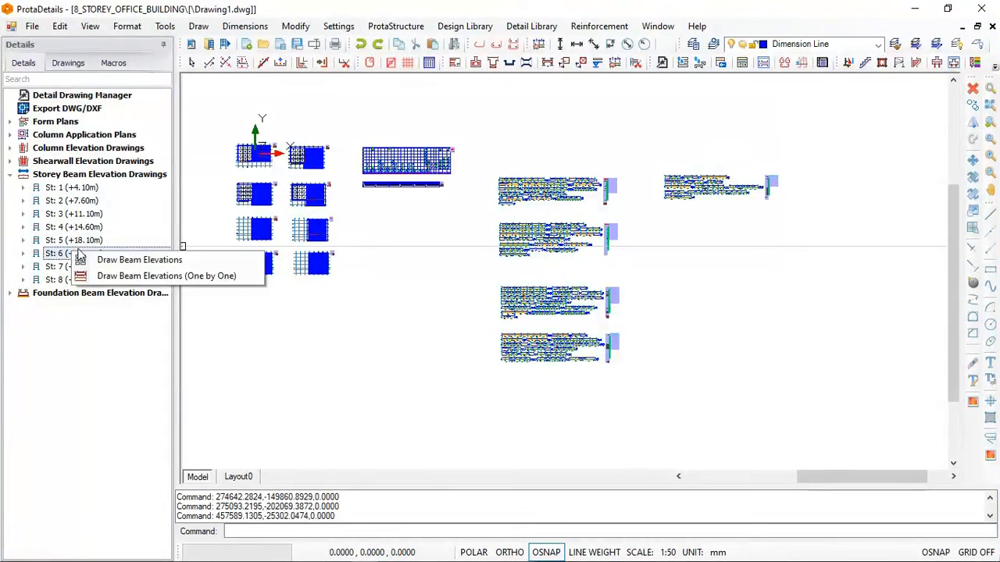
left_click(114, 263)
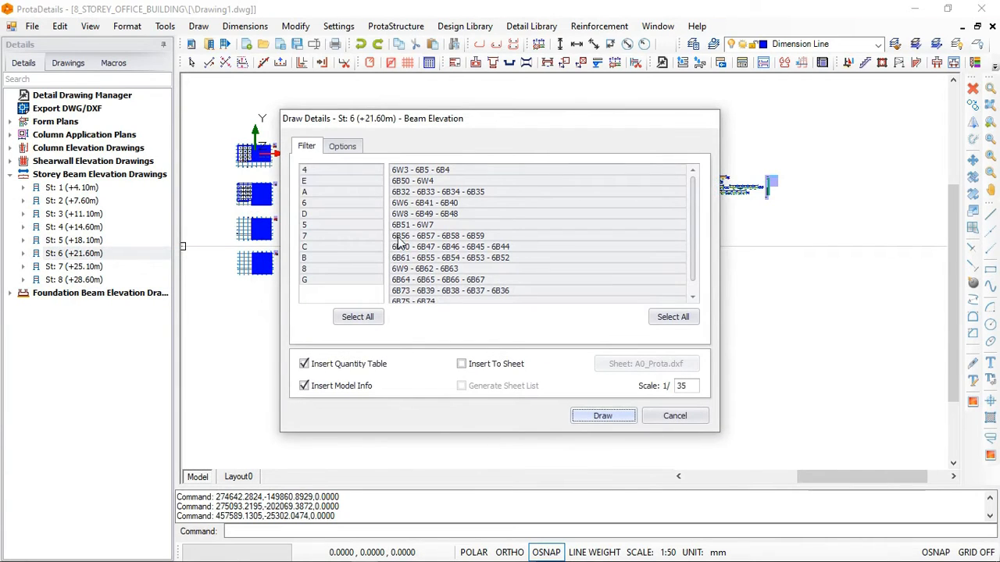
left_click(603, 416)
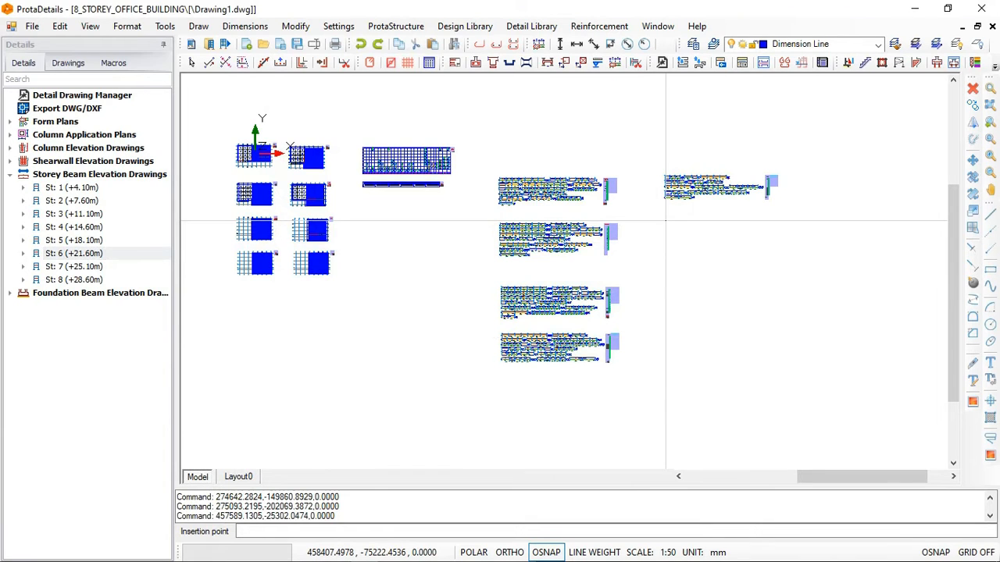
left_click(665, 221)
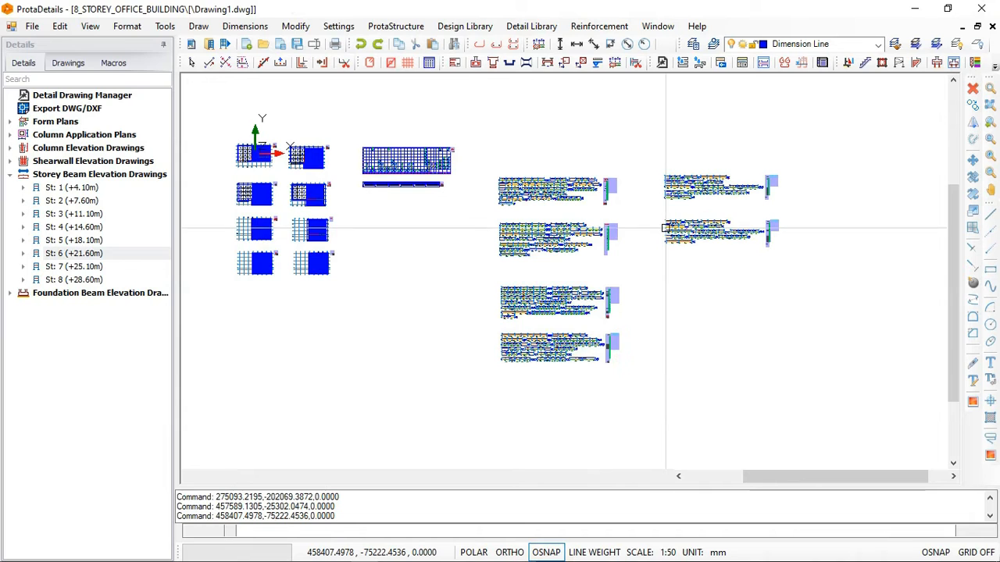
- Draw the St: 7 (+25.10m) beam elevations at scale 1/35 with quantity table and model info, below the St: 6 elevations
left_click(79, 268)
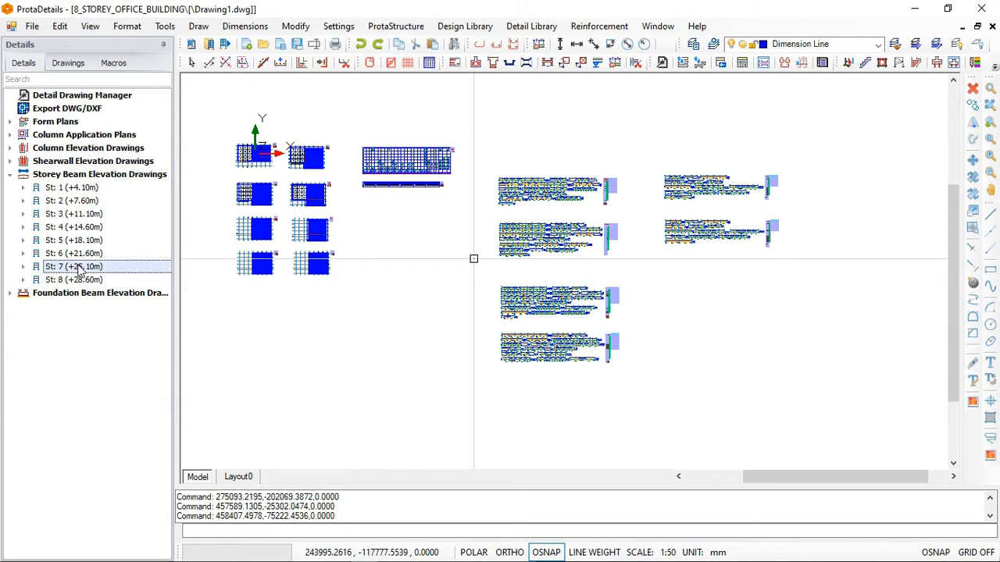
right_click(78, 268)
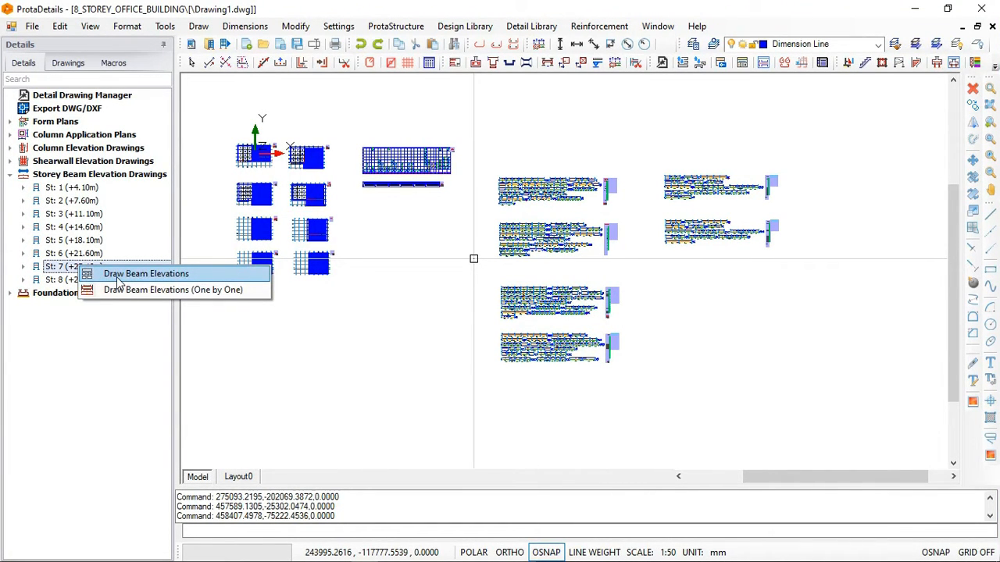
left_click(118, 278)
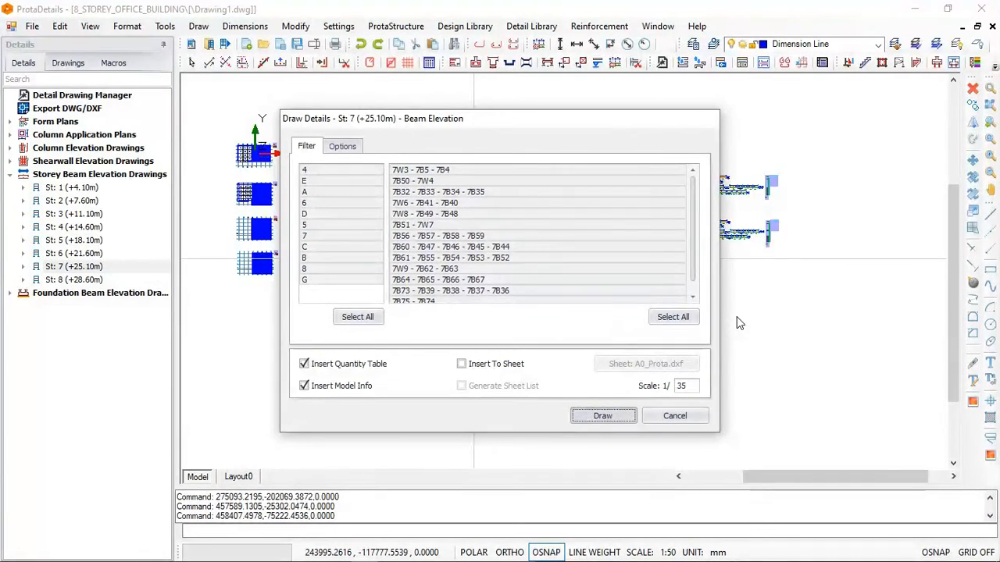
key("Return")
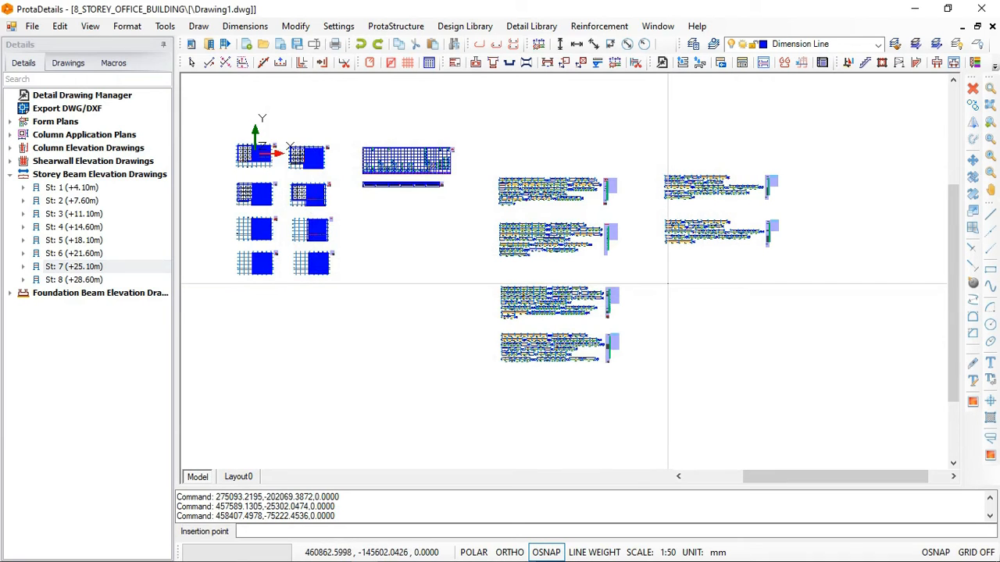
left_click(669, 284)
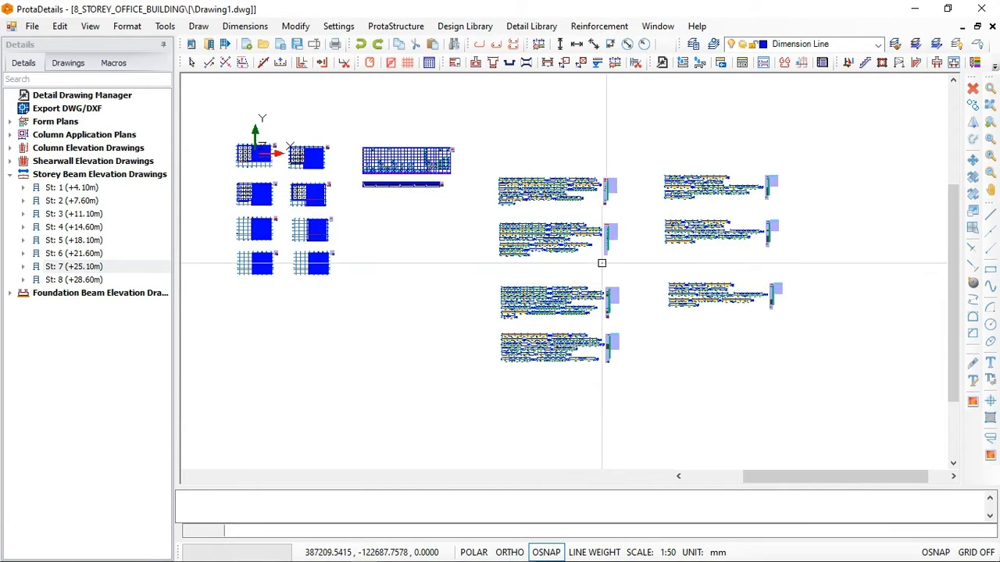
- Draw the St: 8 (+28.60m) beam elevations at scale 1/35 with quantity table and model info, below the St: 7 elevations
right_click(77, 280)
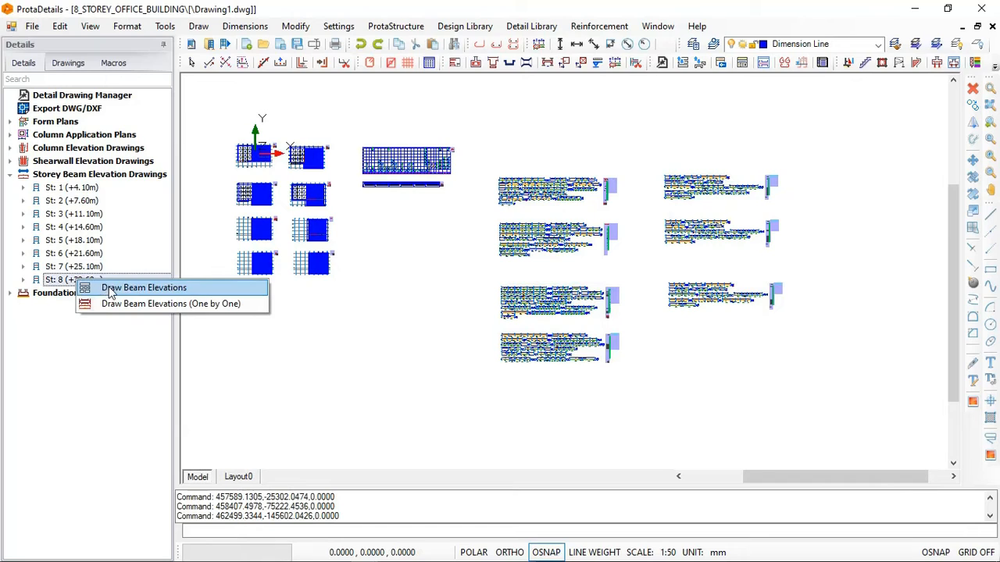
left_click(114, 289)
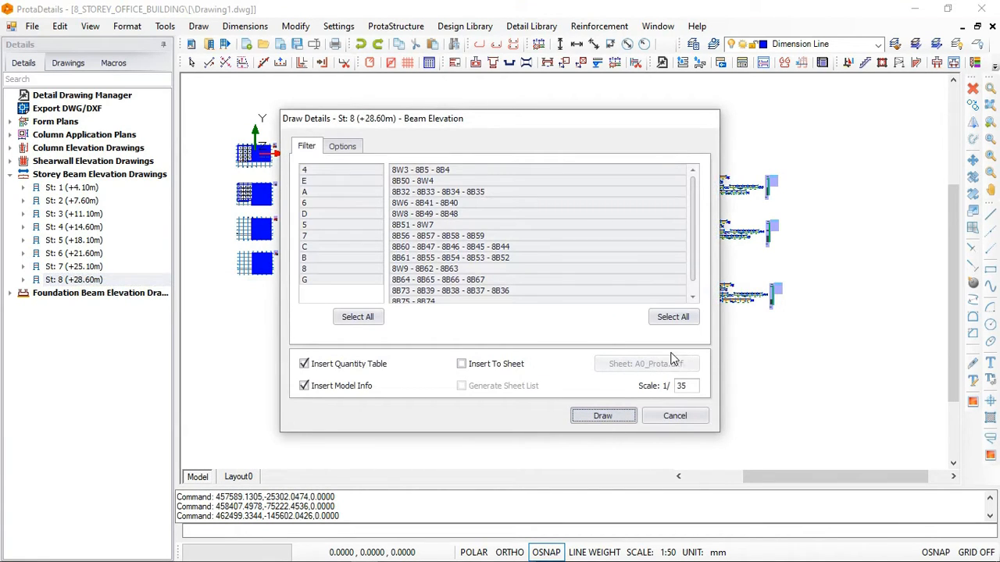
left_click(603, 416)
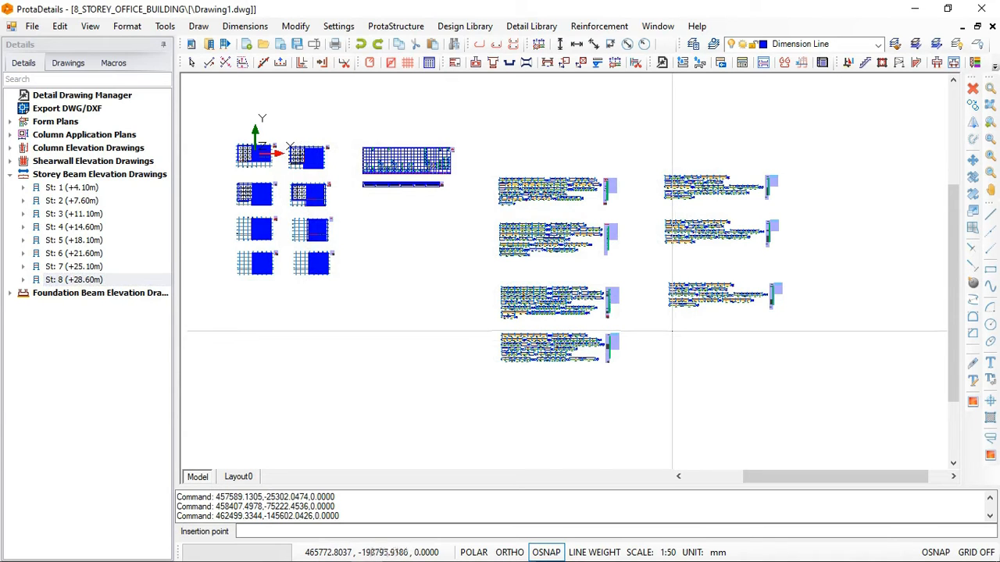
left_click(671, 331)
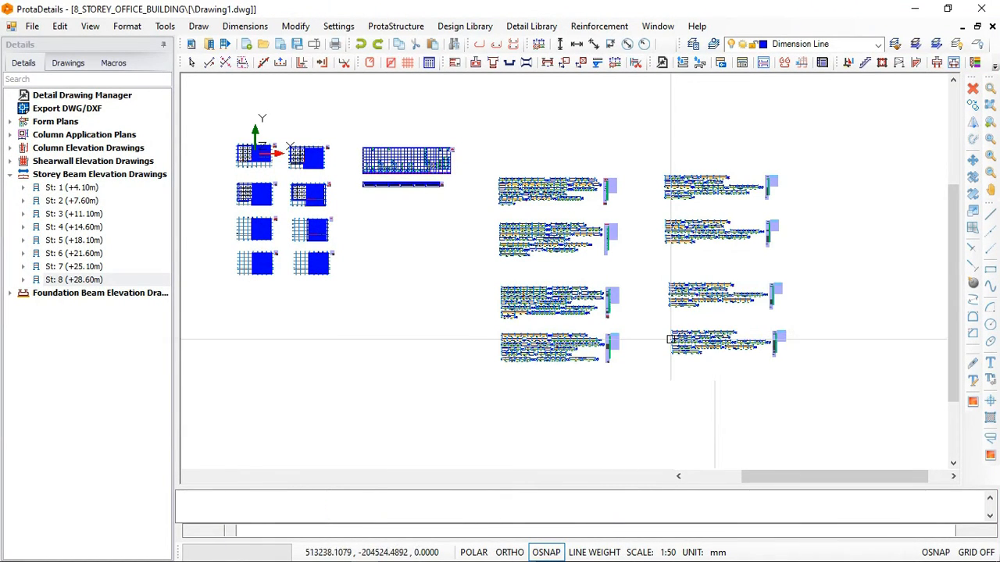
- Expand the foundation beam elevation drawings down to the individual beam groups of the Foundation entry
left_click(11, 293)
left_click(56, 307)
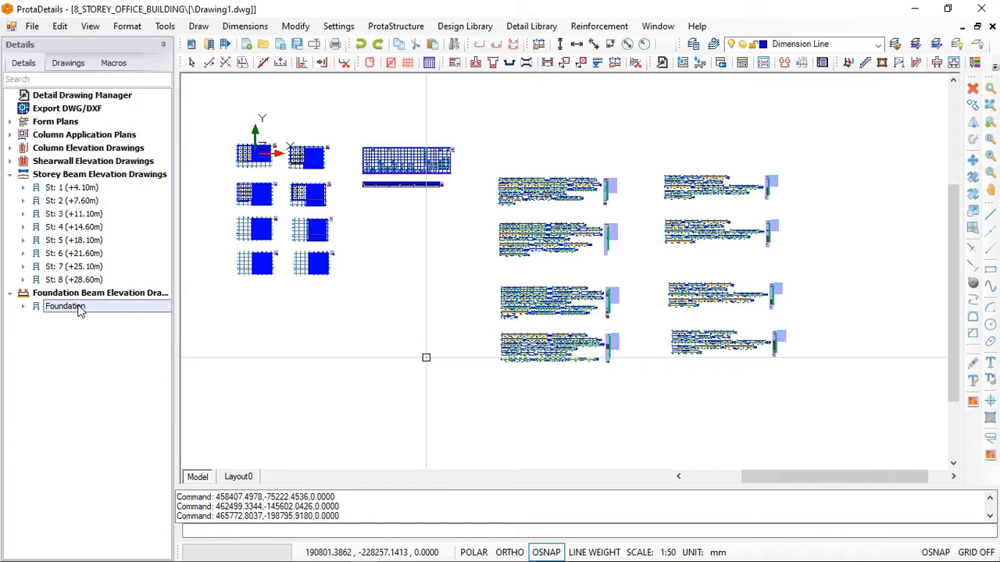
left_click(24, 307)
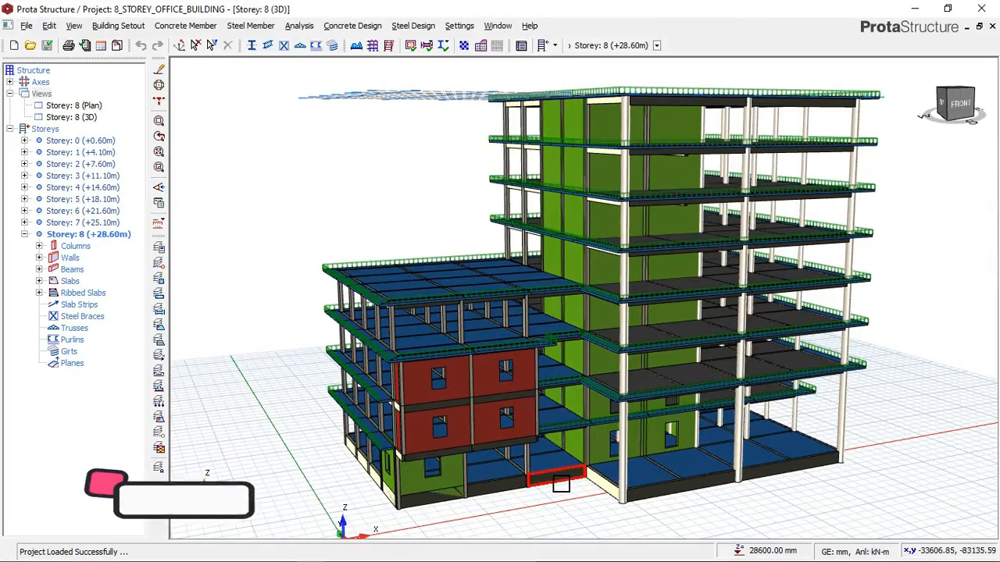
mouse_move(579, 468)
middle_mouse_down()
mouse_move(645, 459)
mouse_move(617, 467)
middle_mouse_up()
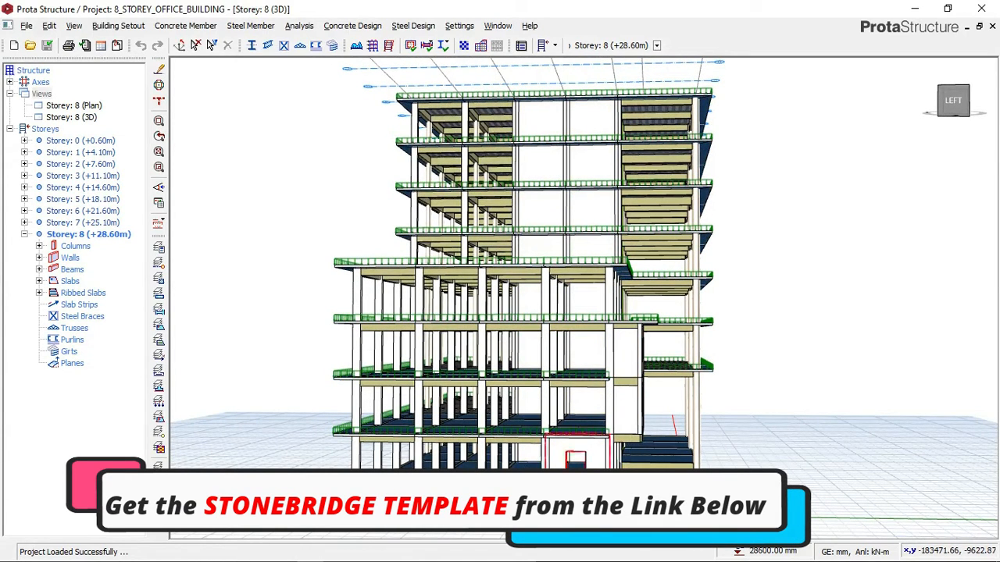
middle_click_drag(500, 296, 605, 293)
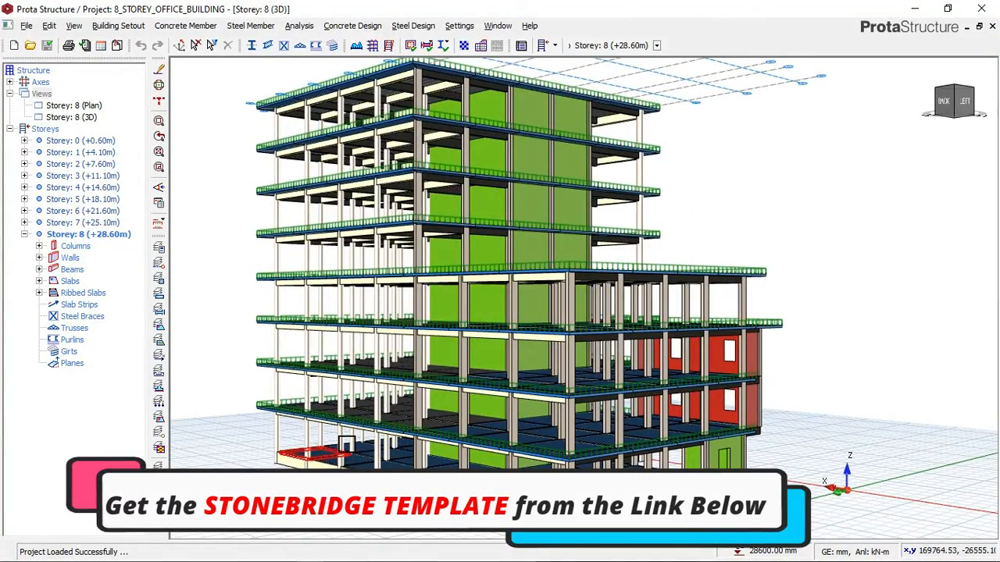
mouse_move(324, 437)
middle_mouse_down()
mouse_move(376, 452)
mouse_move(422, 437)
mouse_move(650, 443)
middle_mouse_up()
middle_click_drag(623, 443, 555, 428)
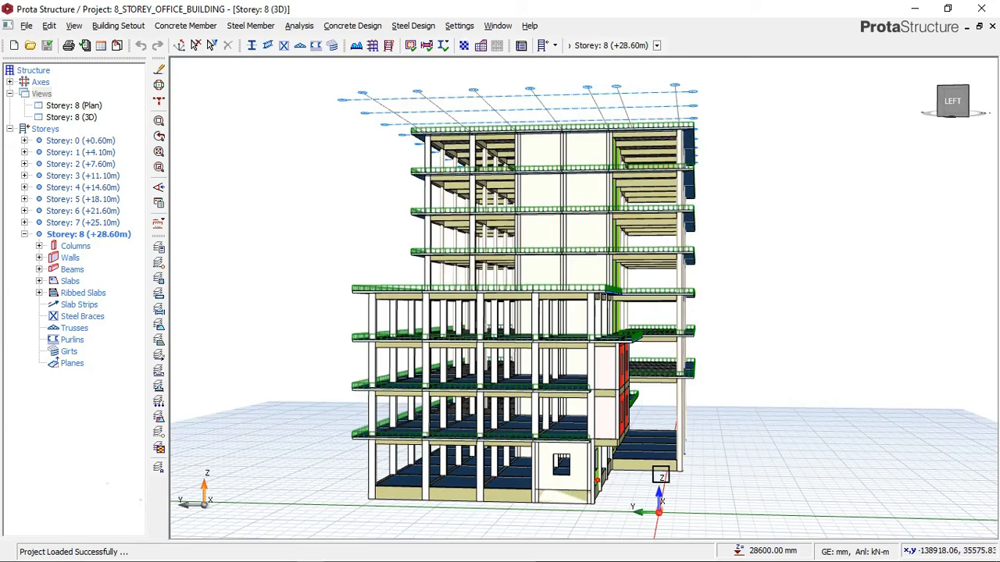
middle_click_drag(437, 493, 481, 477)
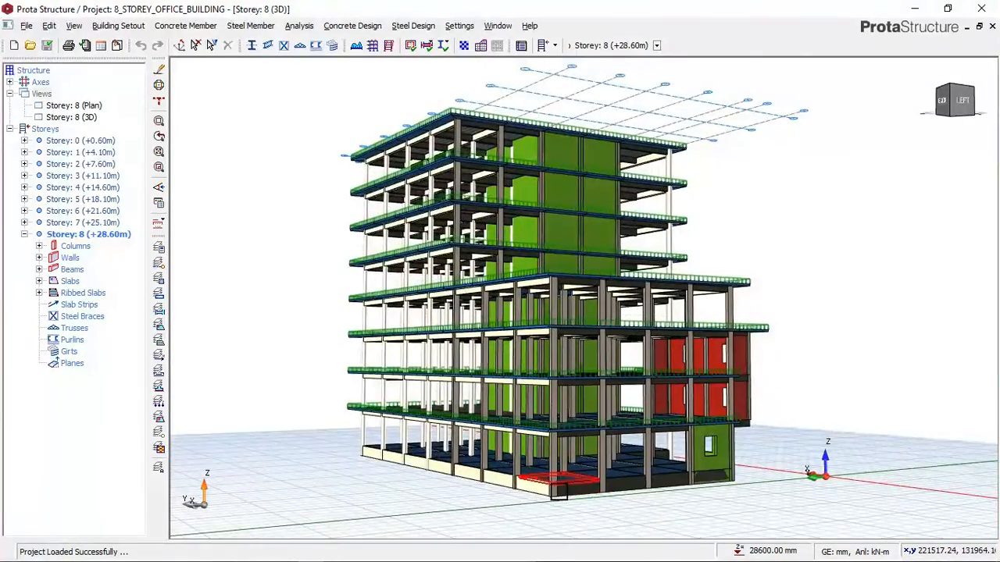
middle_click_drag(528, 439, 521, 441)
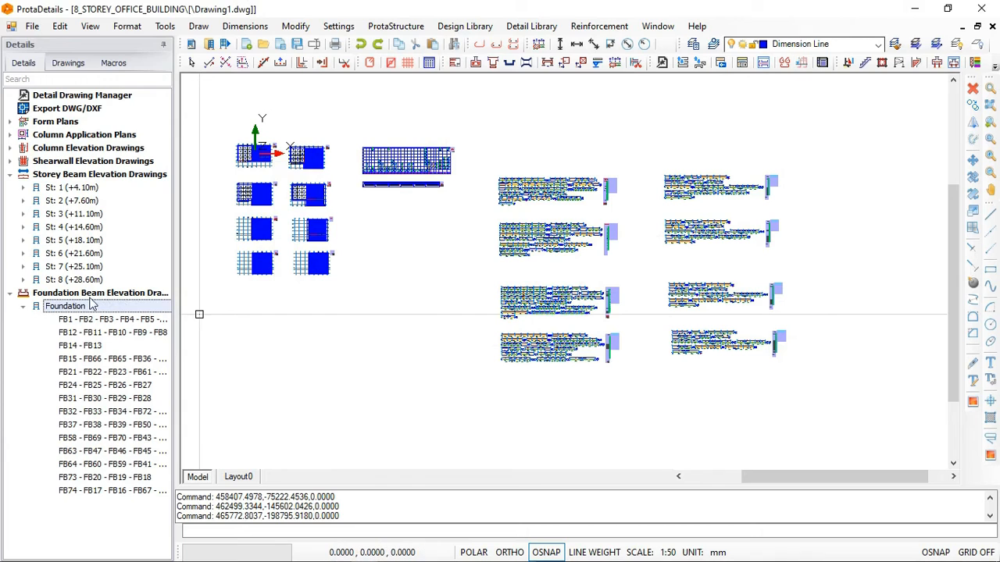
- Collapse the Foundation entry and examine the St: 8 beam elevations around beam 8B5, as well as the overall arrangement of the drawings
left_click(23, 306)
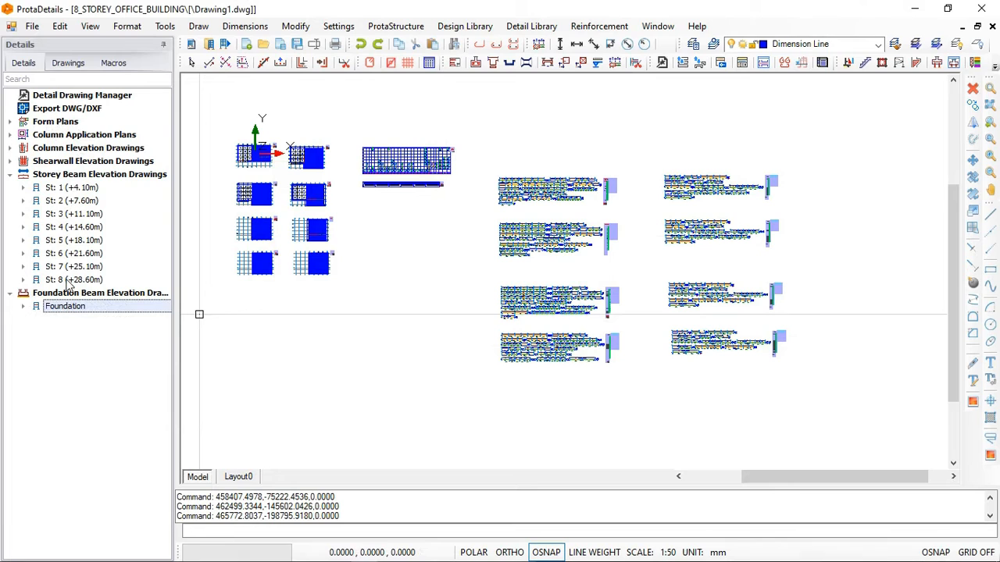
scroll(746, 407, "up", 4)
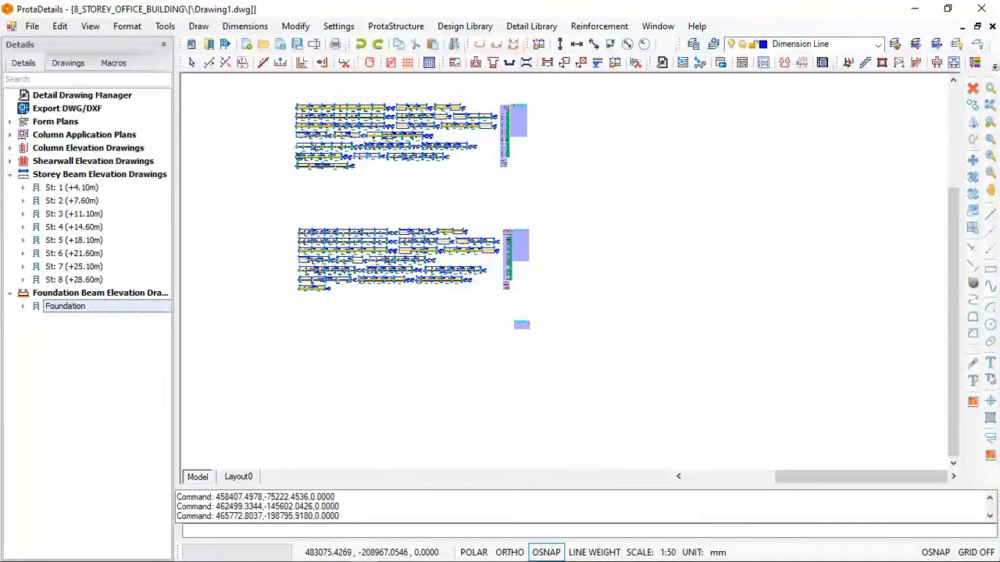
scroll(659, 319, "up", 3)
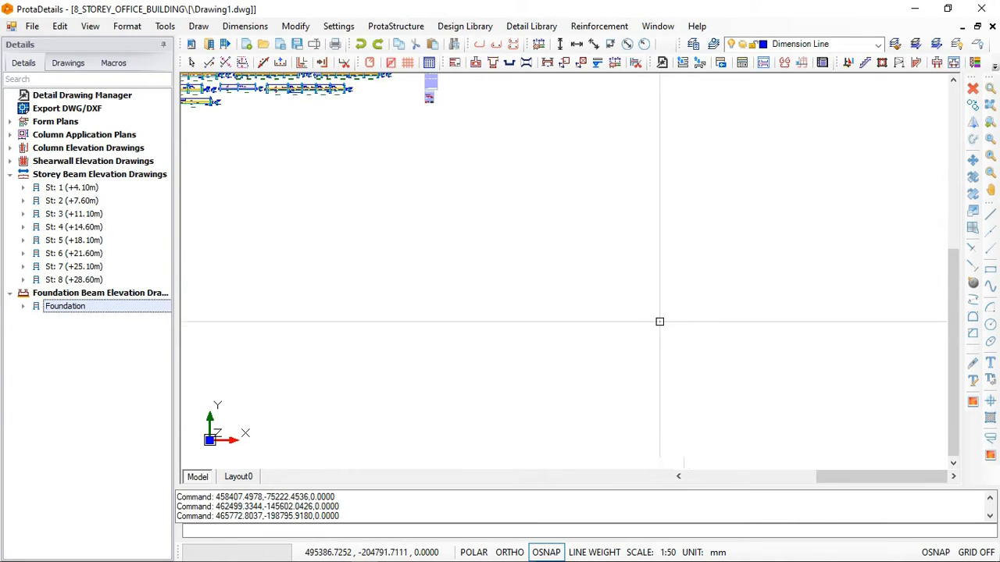
scroll(634, 312, "up", 2)
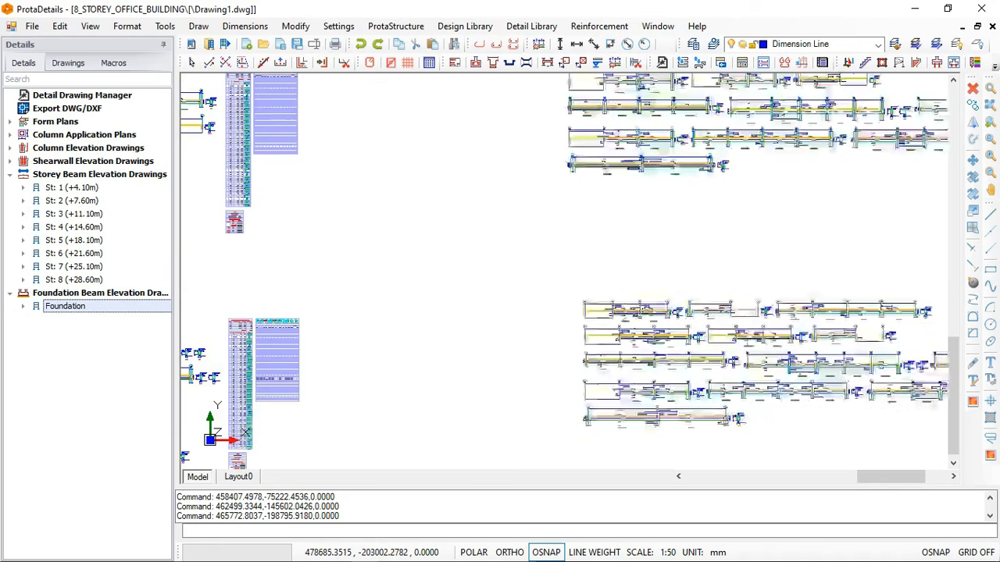
scroll(625, 318, "up", 4)
scroll(620, 340, "up", 5)
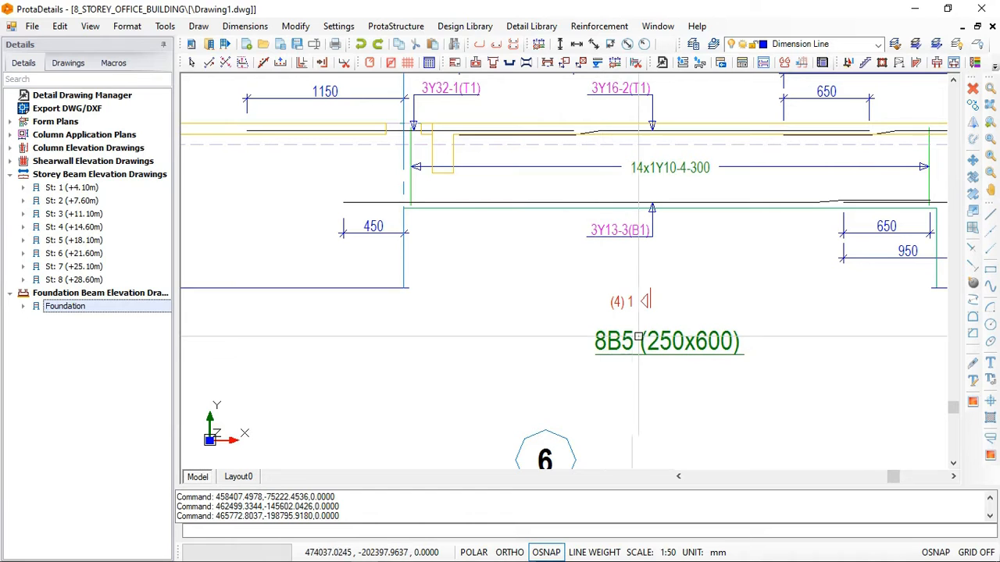
scroll(642, 338, "down", 4)
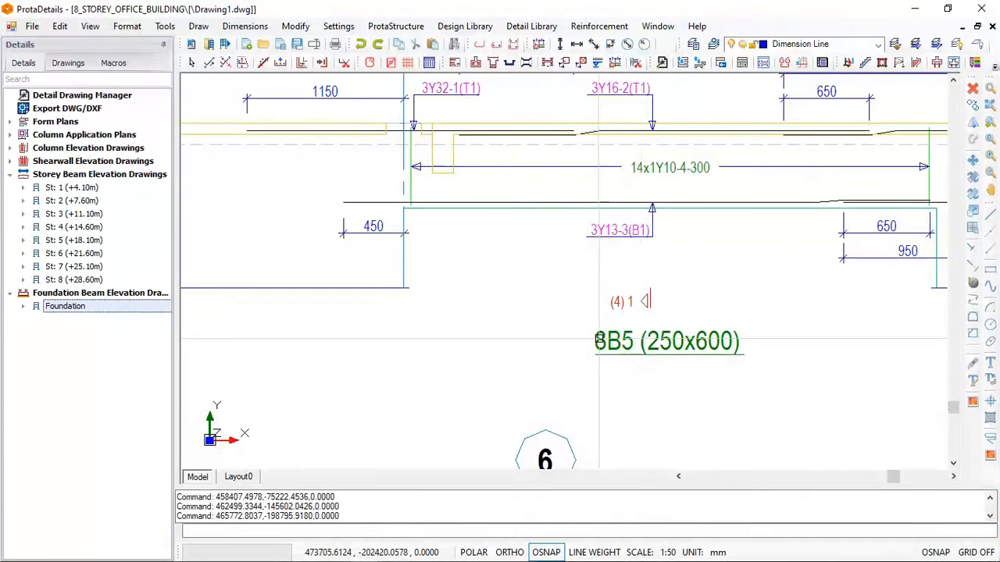
scroll(392, 264, "down", 6)
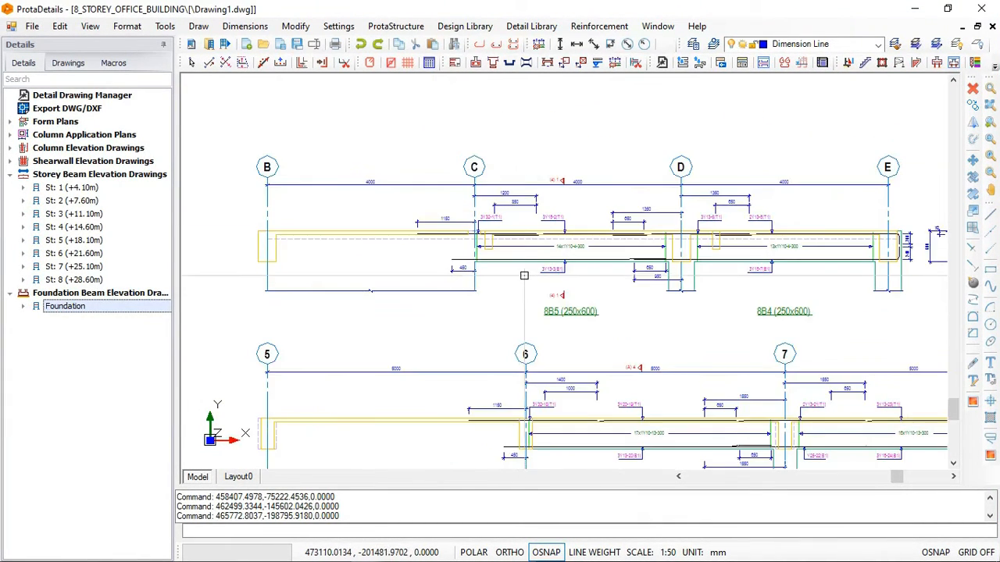
scroll(392, 264, "down", 5)
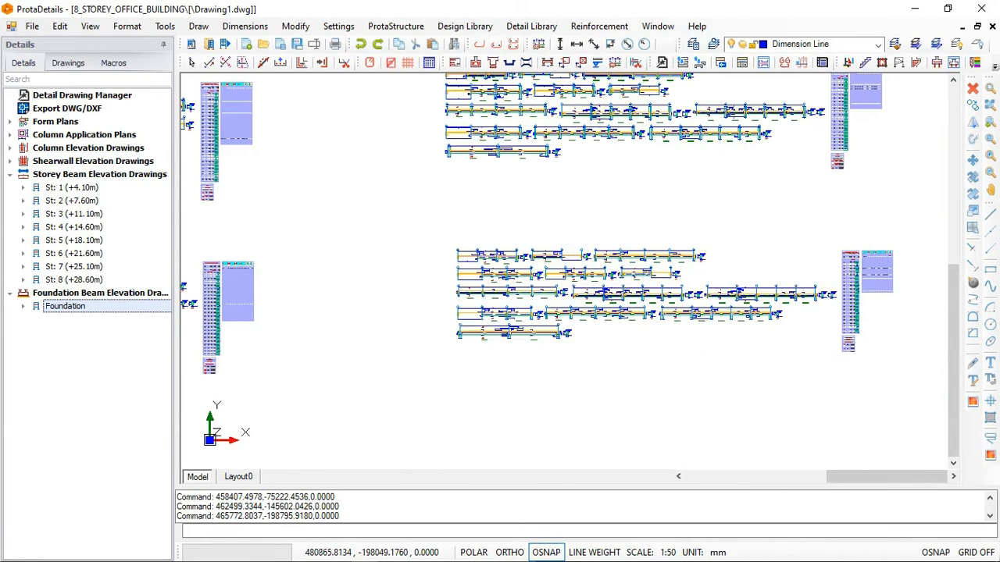
scroll(539, 278, "down", 2)
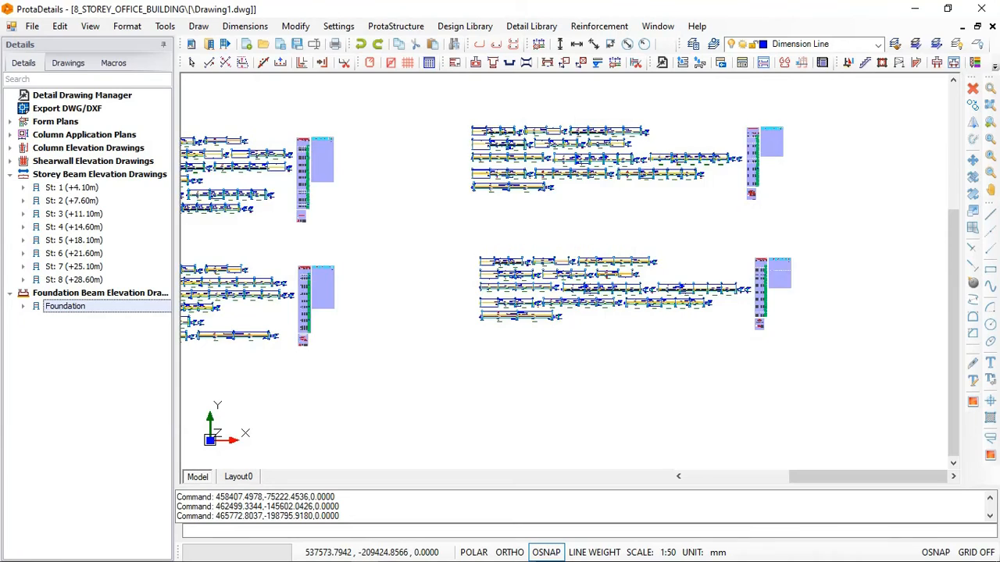
scroll(658, 298, "down", 2)
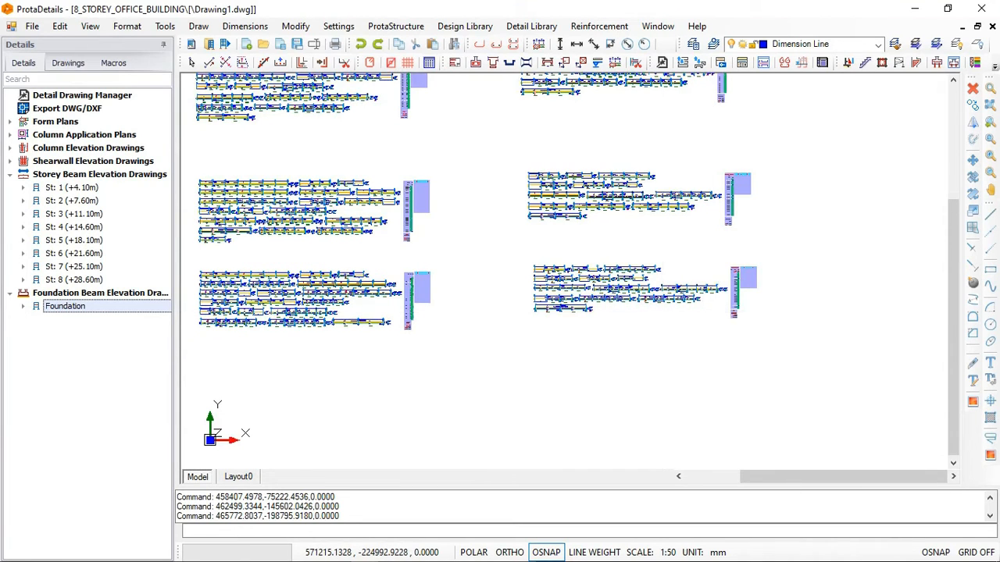
scroll(716, 311, "down", 2)
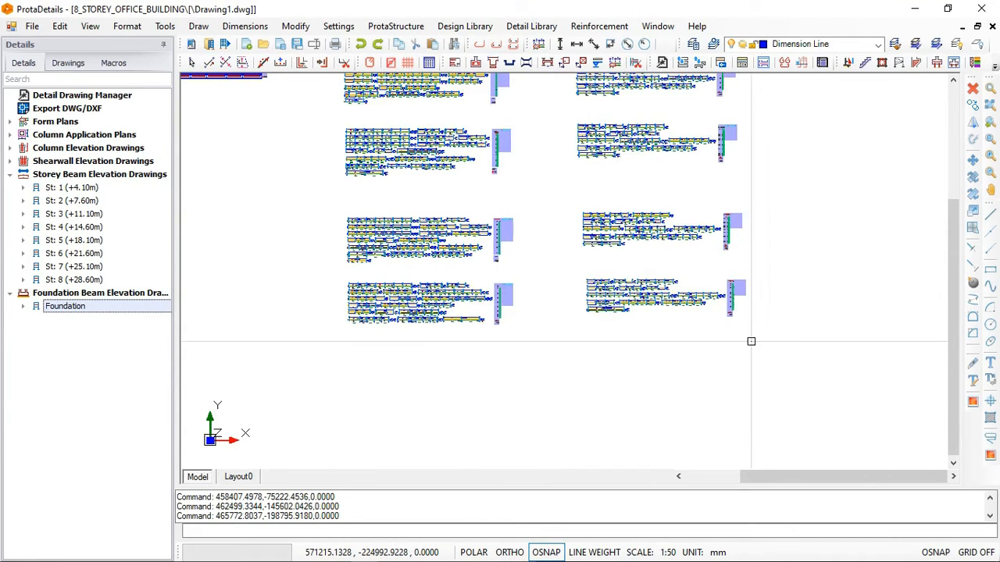
scroll(750, 344, "down", 2)
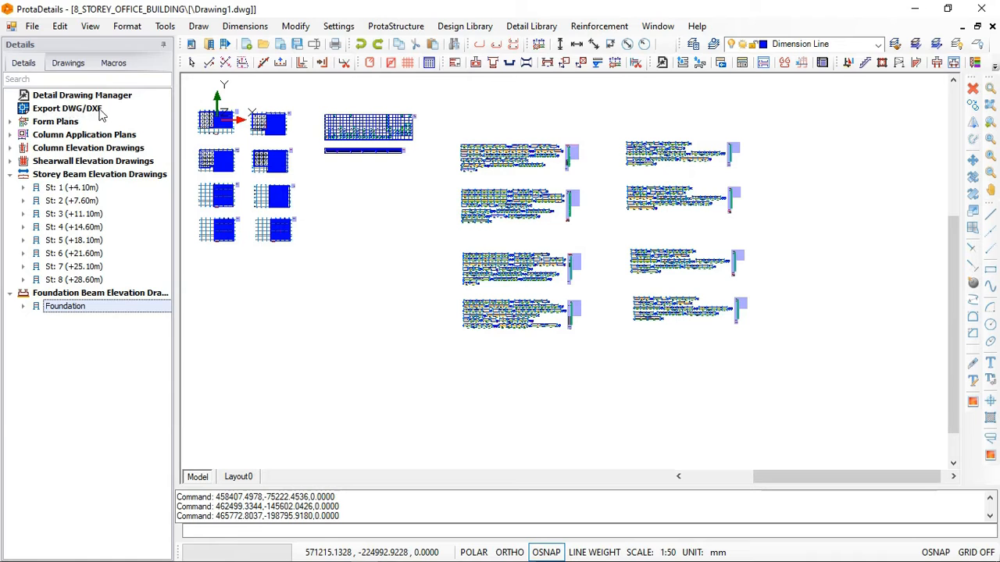
- Export Drawing1.dwg in DWG2010 version to the project's ExportedDrawings directory
left_click(53, 112)
right_click(53, 112)
left_click(78, 116)
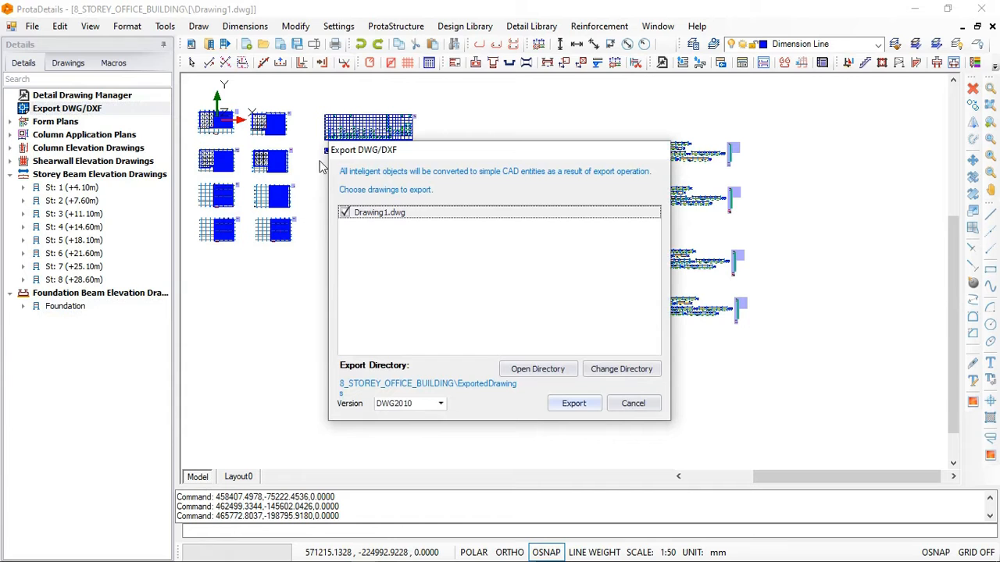
left_click(575, 404)
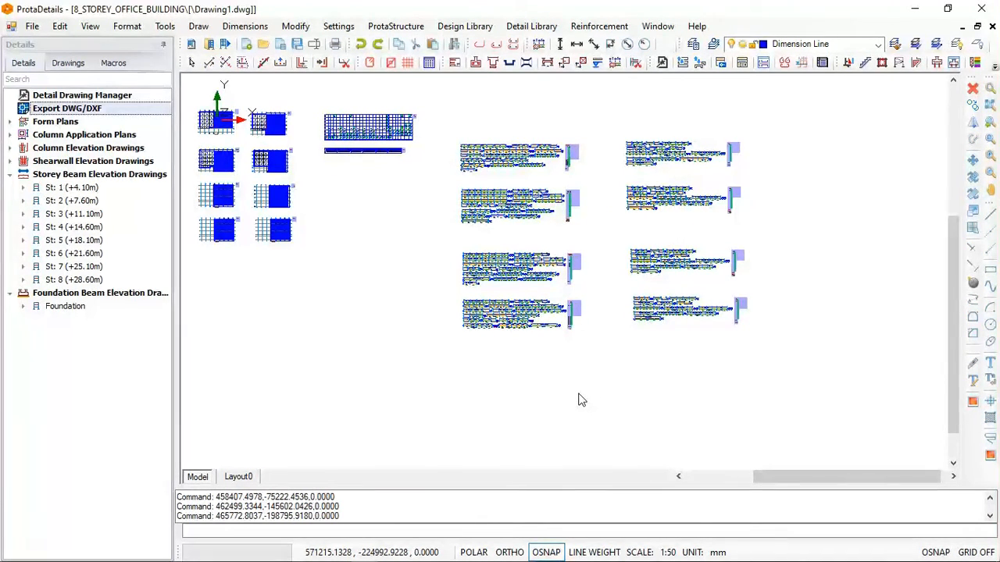
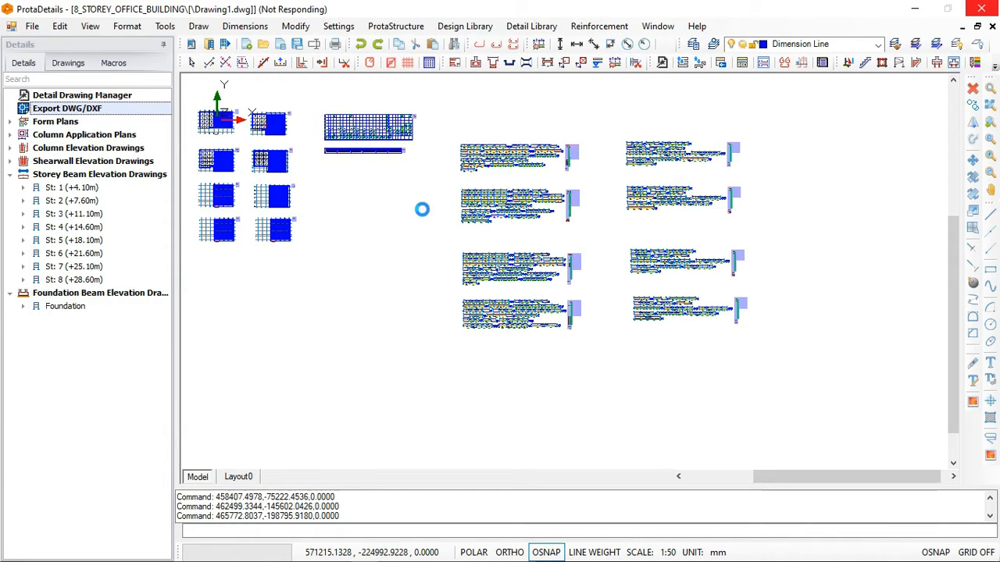
- Switch to ProtaStructure and recolour the 3D building model by Design Status
mouse_move(317, 560)
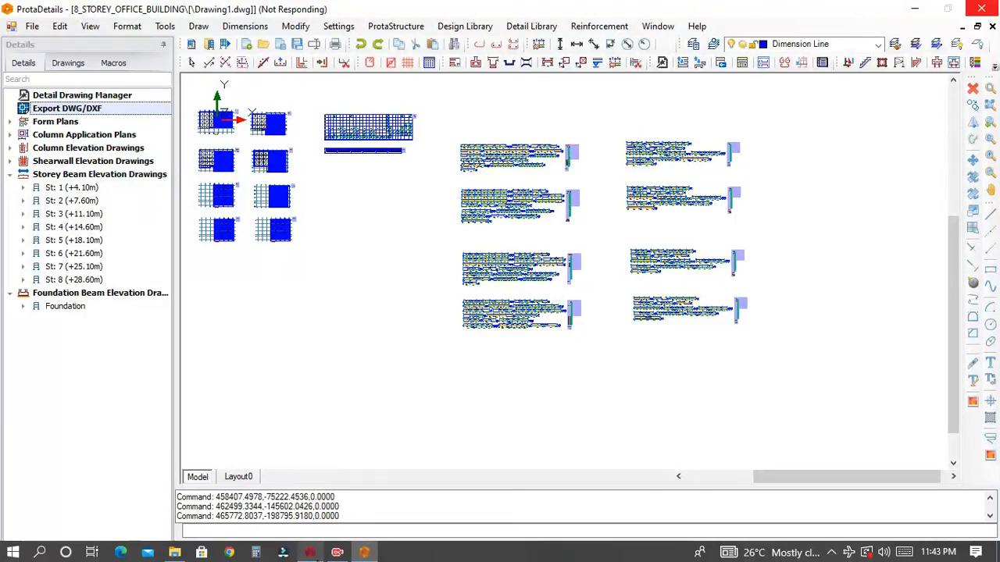
left_click(310, 553)
middle_click_drag(472, 235, 407, 236)
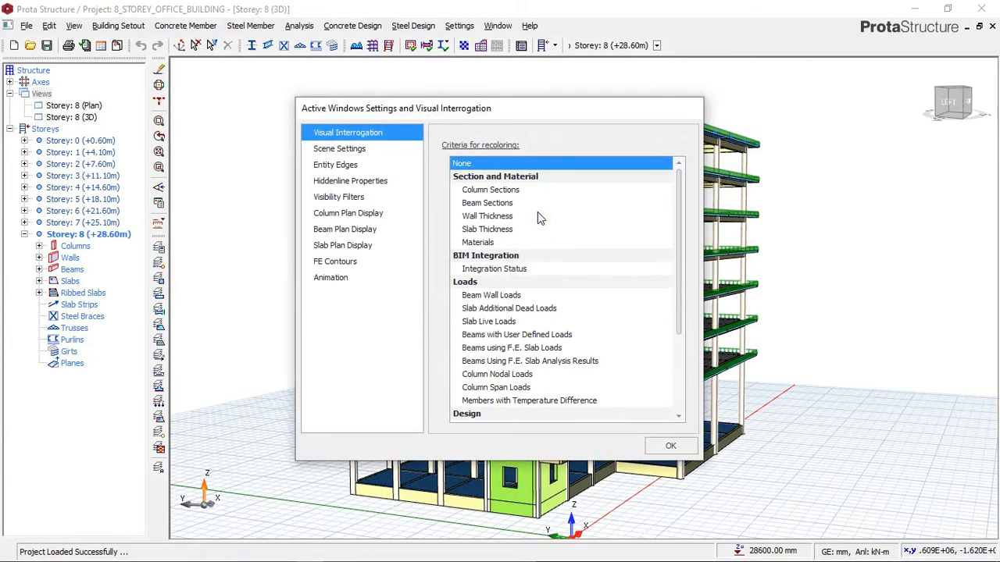
scroll(685, 219, "down", 3)
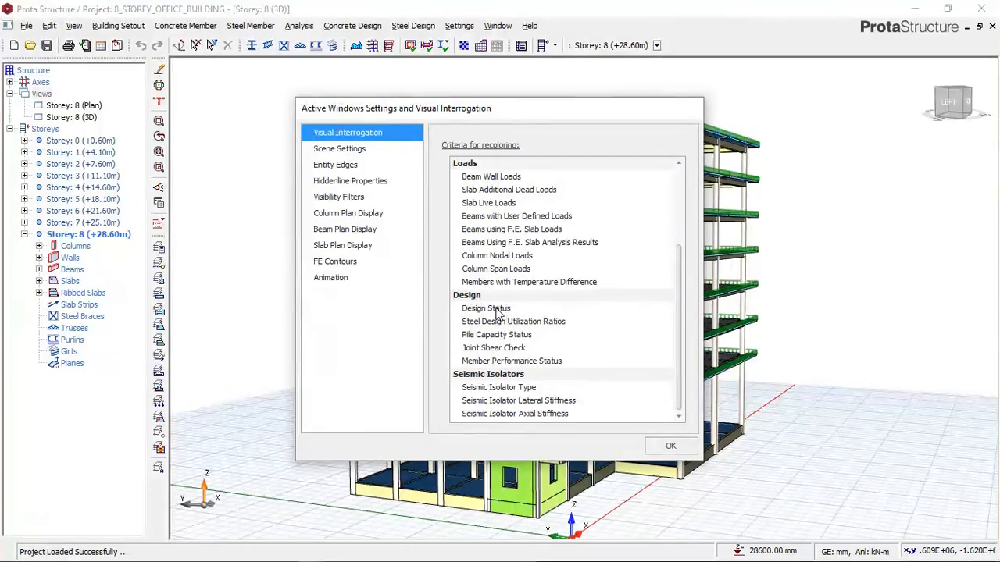
left_click(506, 308)
left_click(662, 445)
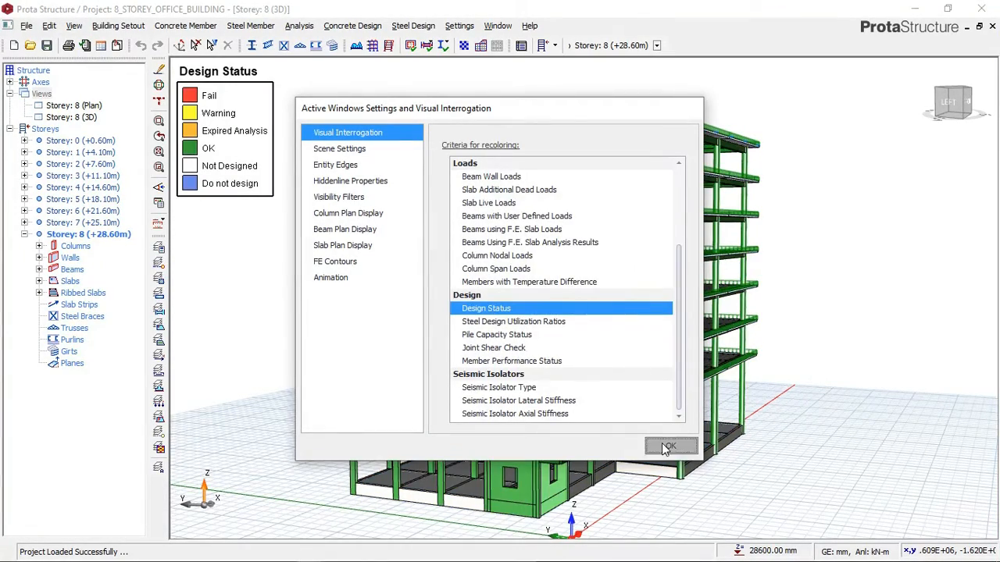
- Examine the design status colours of the columns, beams and walls from several sides of the building
middle_click_drag(400, 219, 305, 187)
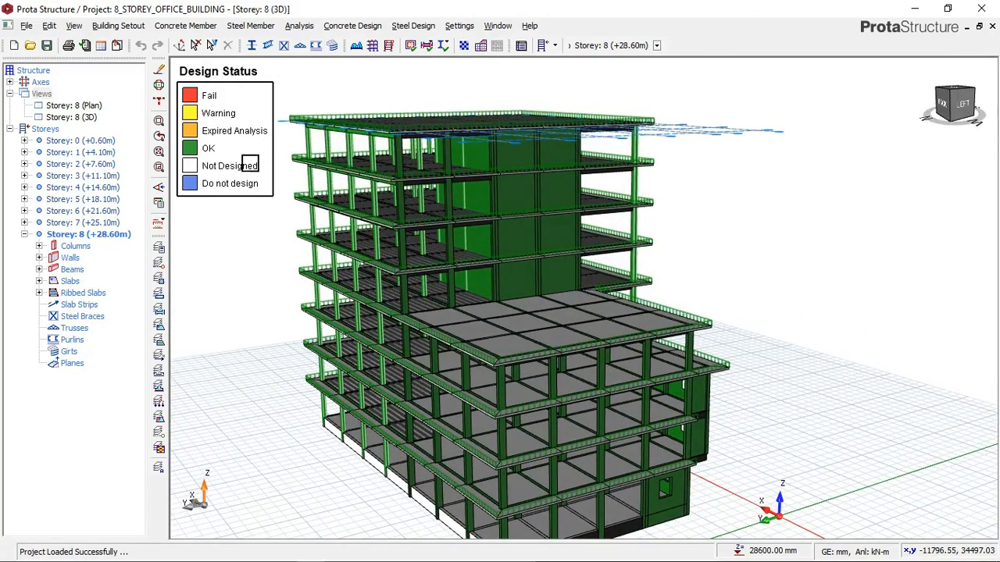
middle_click_drag(435, 208, 485, 212)
middle_click_drag(405, 243, 406, 278)
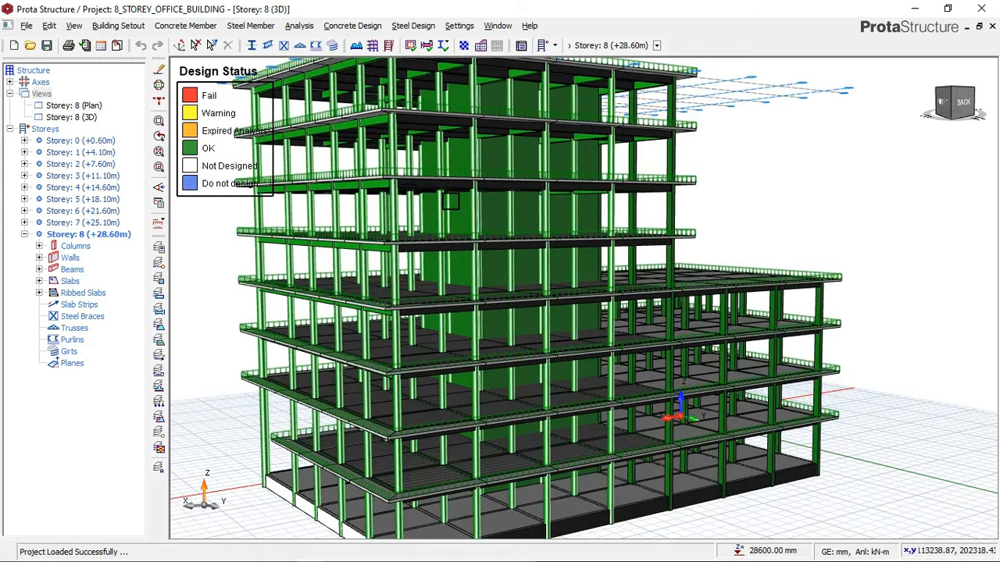
scroll(595, 266, "down", 1)
scroll(604, 266, "down", 1)
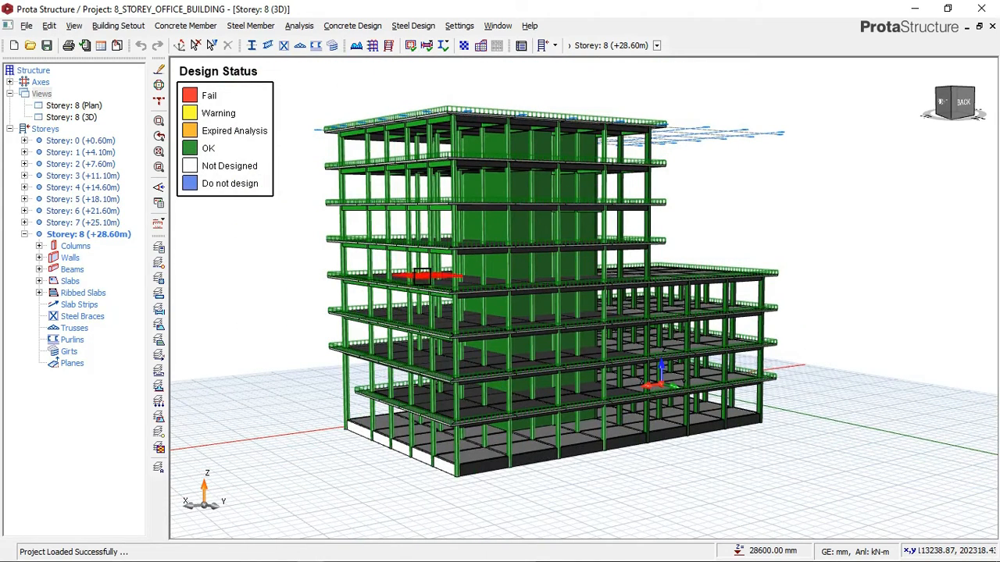
mouse_move(421, 278)
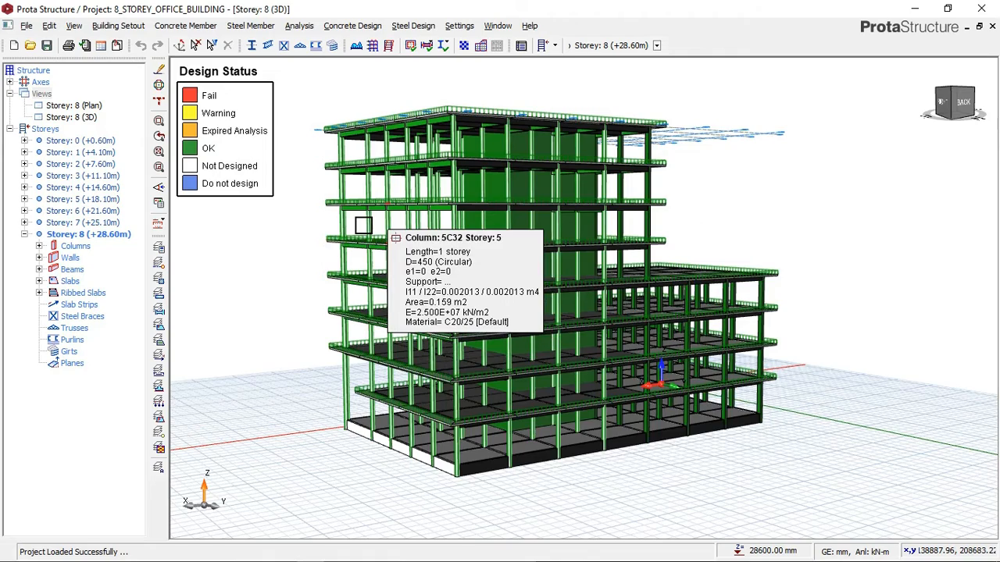
scroll(363, 226, "up", 1)
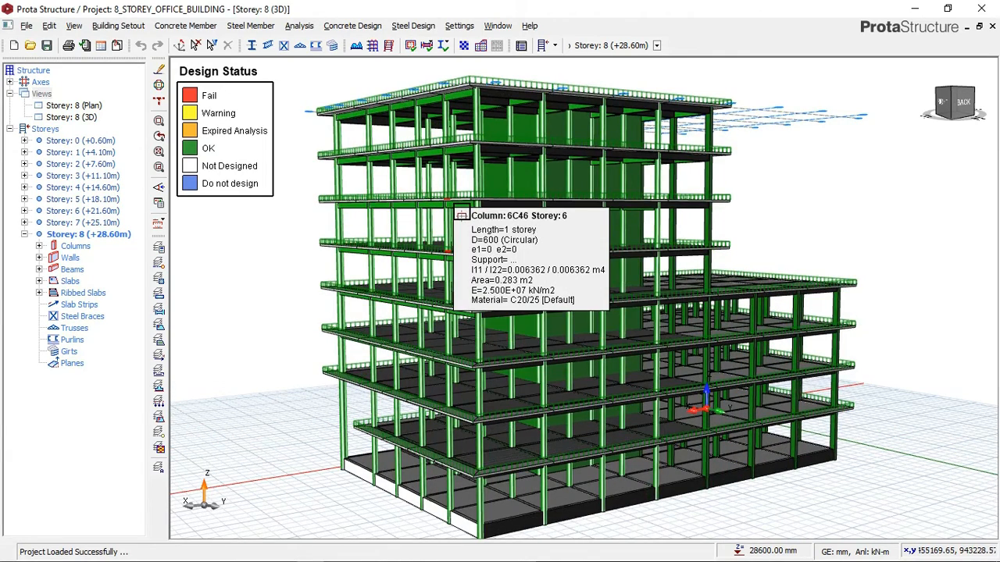
scroll(461, 214, "up", 1)
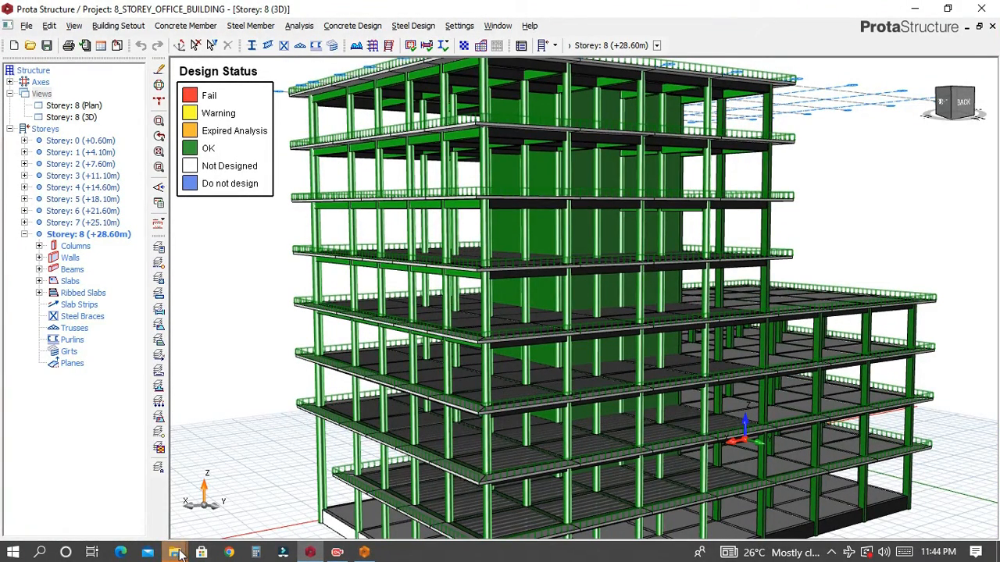
- Switch to the ExportedDrawings folder in File Explorer and copy Drawing1.dwg
mouse_move(174, 550)
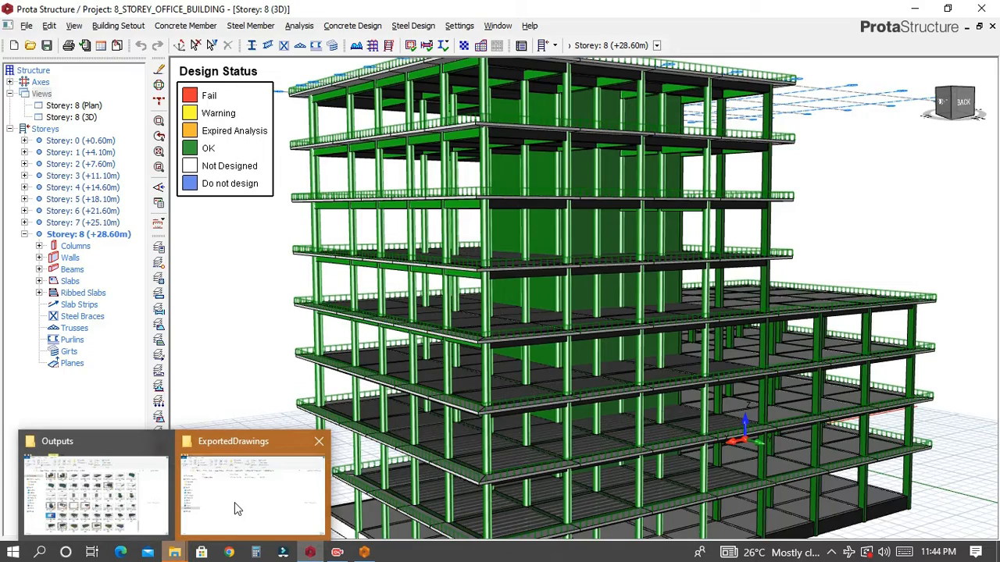
left_click(236, 502)
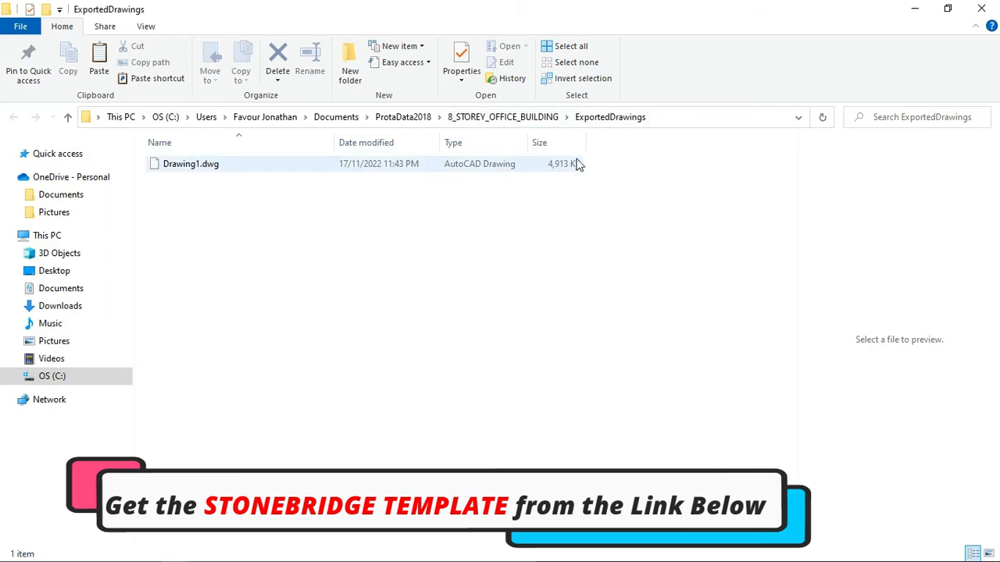
left_click(235, 165)
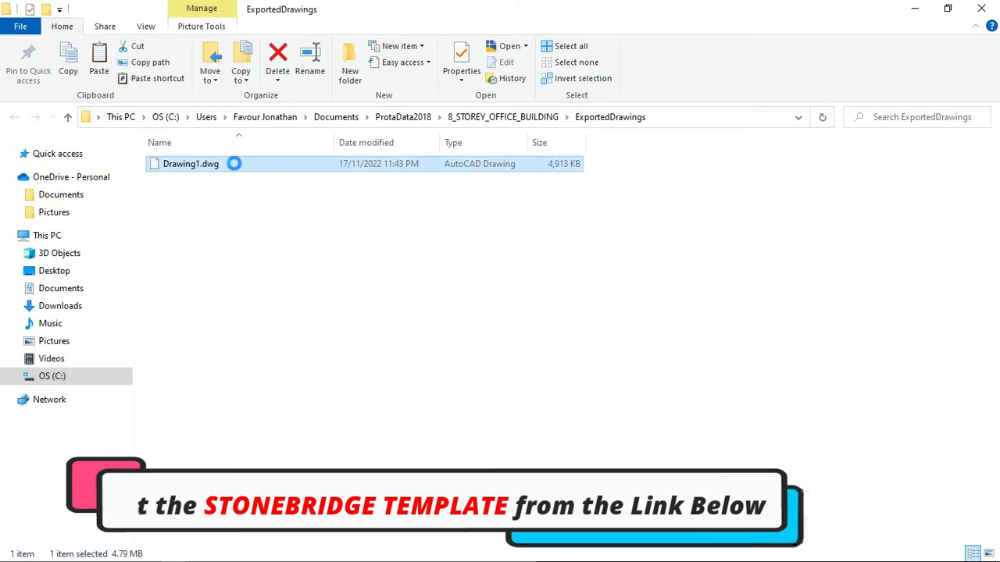
right_click(235, 165)
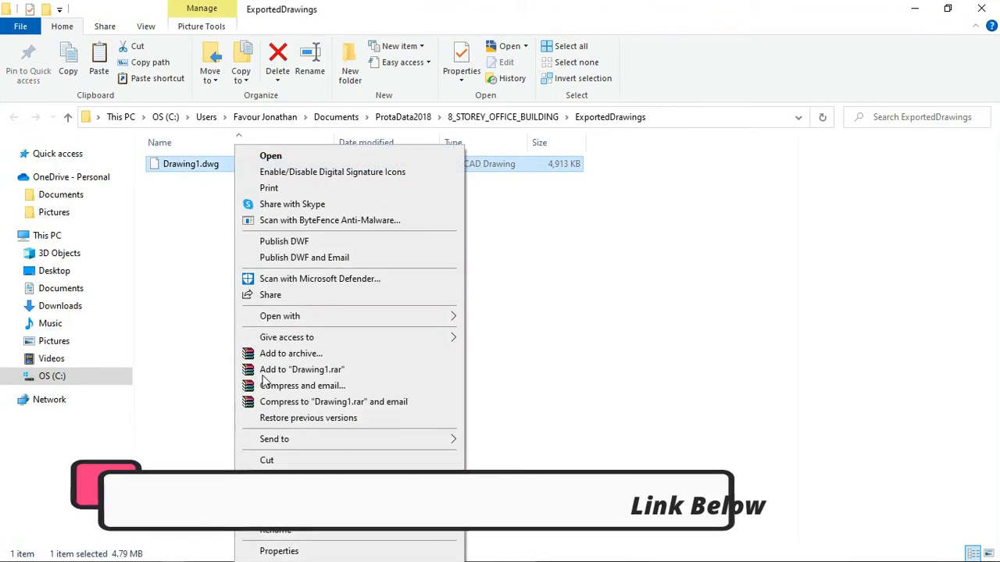
left_click(279, 477)
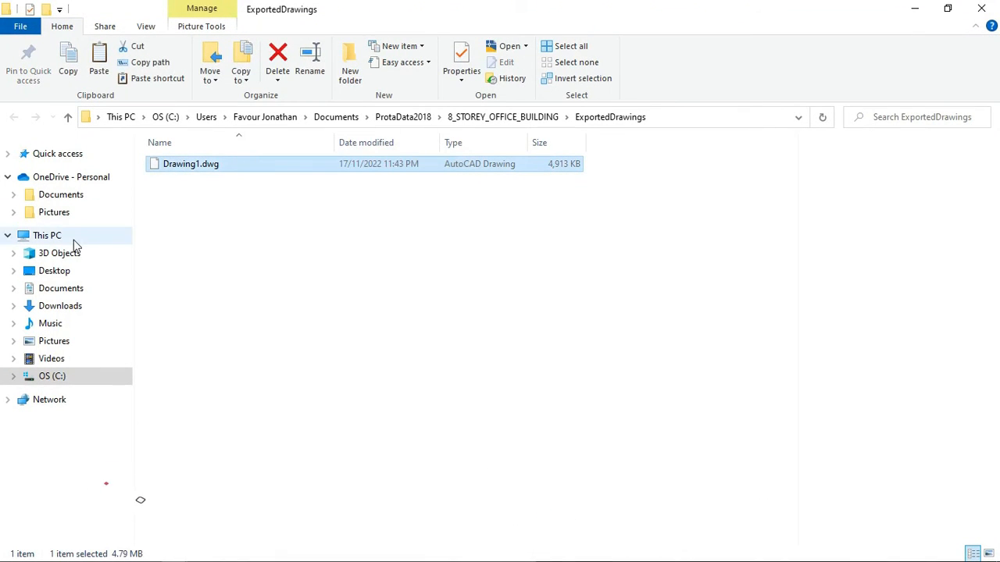
- Create a new folder on the Desktop named "8 STOREY DETAILS"
left_click(67, 271)
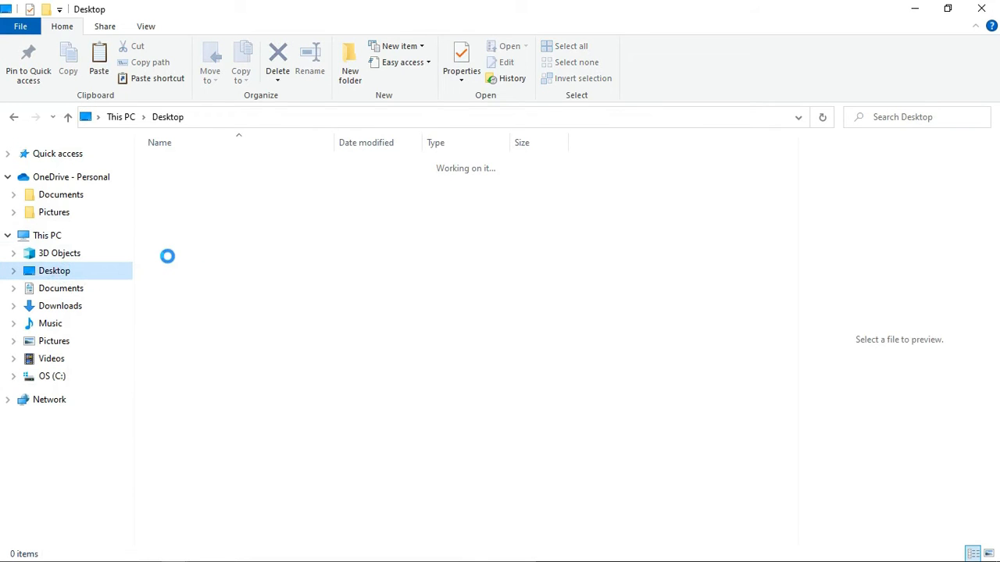
left_click(349, 70)
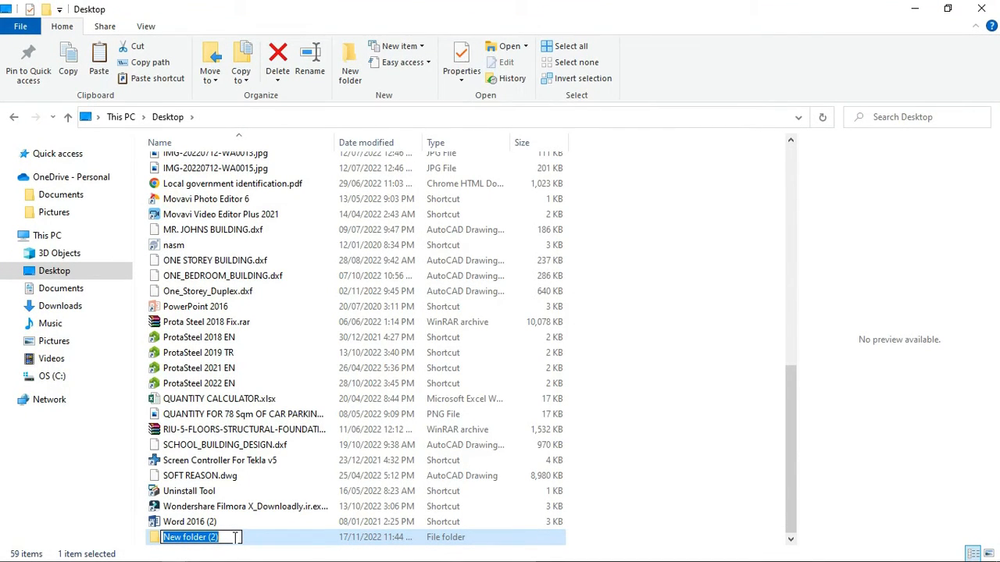
type("8")
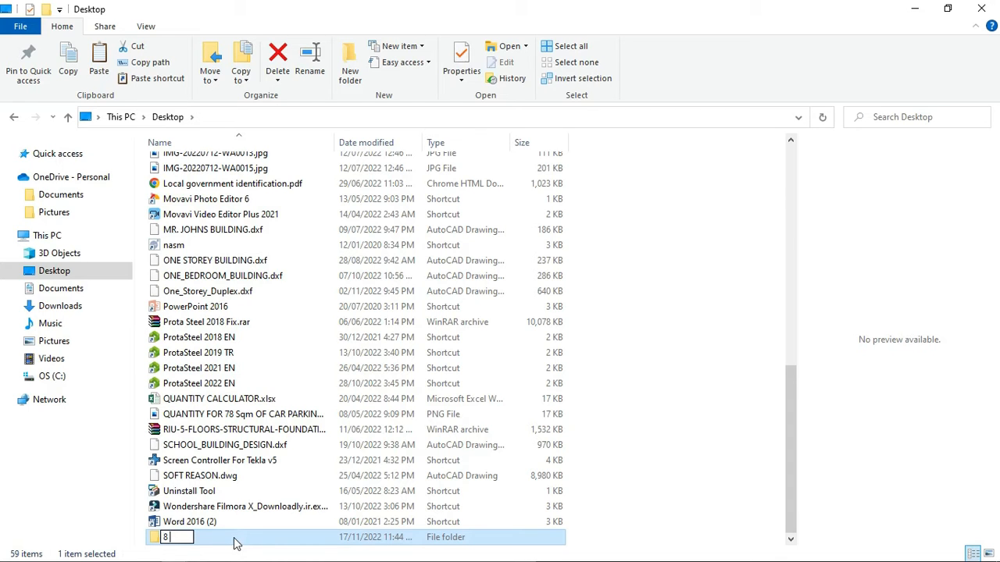
type(" ST")
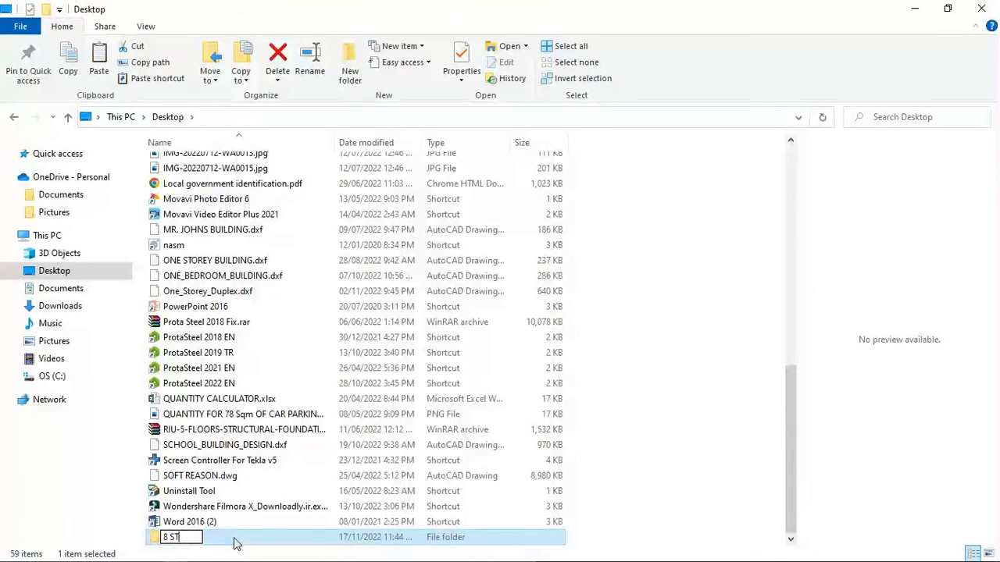
type("OR")
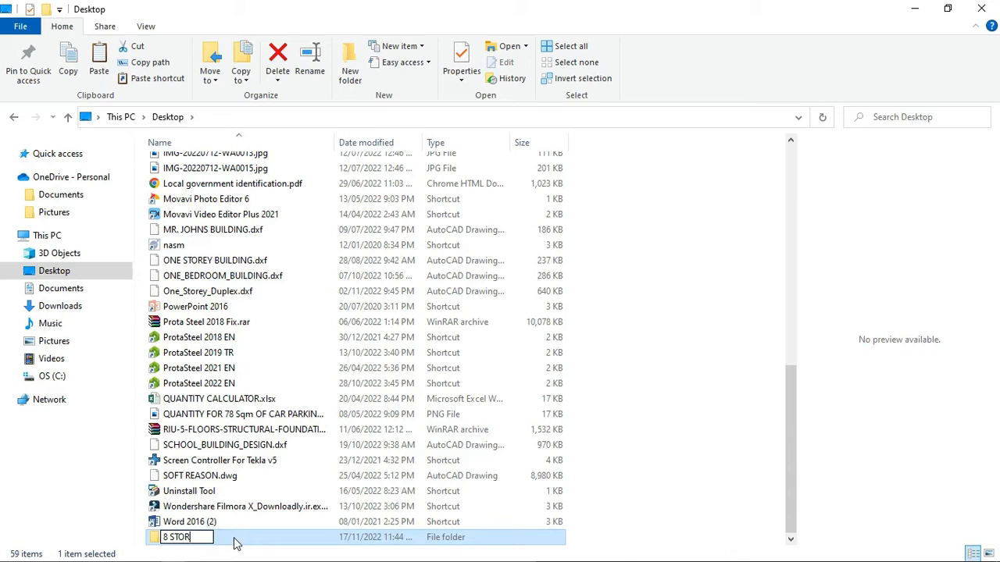
type("EY DETAILS")
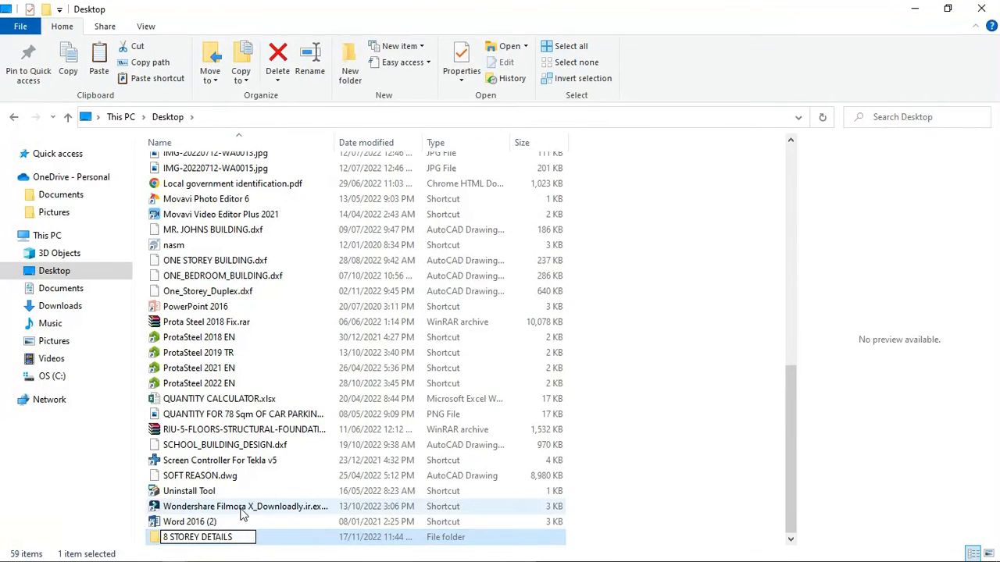
key("Return")
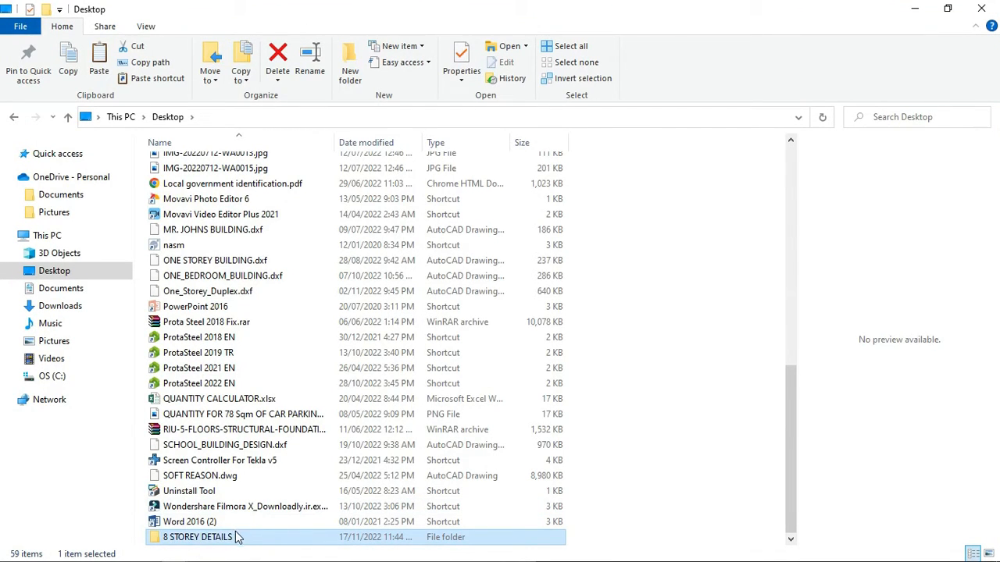
- Paste the copied Drawing1.dwg into the 8 STOREY DETAILS folder and minimise File Explorer
double_click(208, 538)
right_click(300, 261)
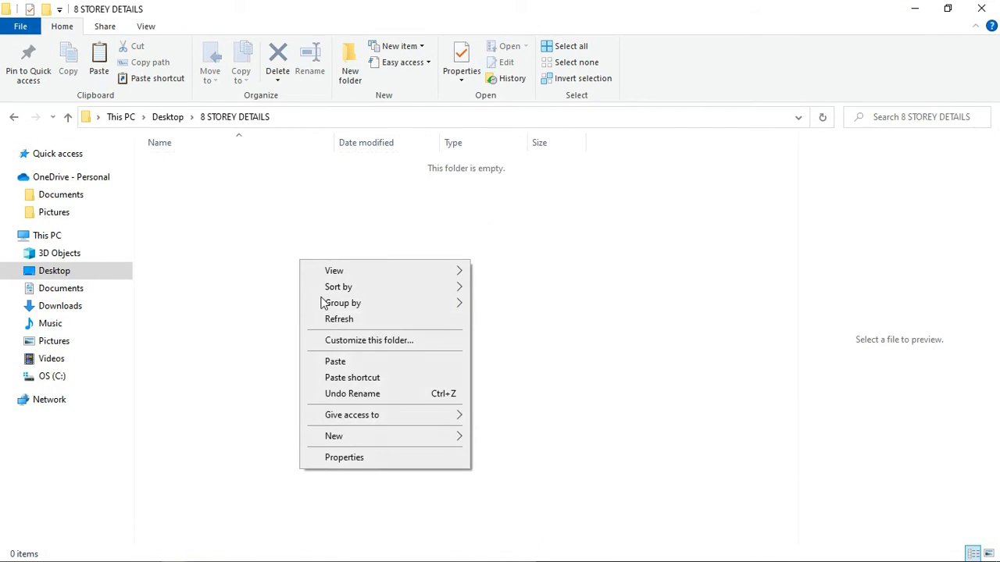
left_click(333, 361)
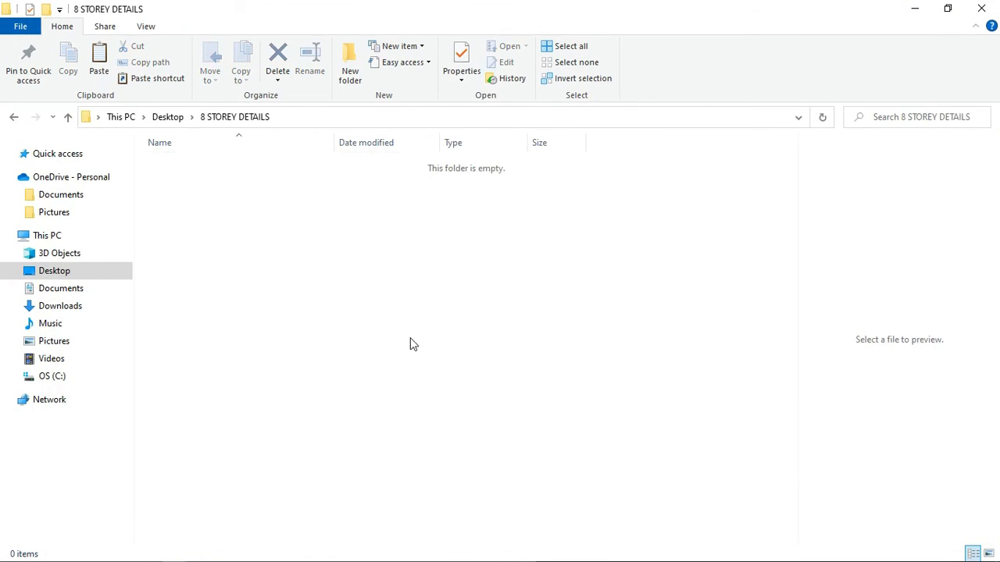
left_click(914, 9)
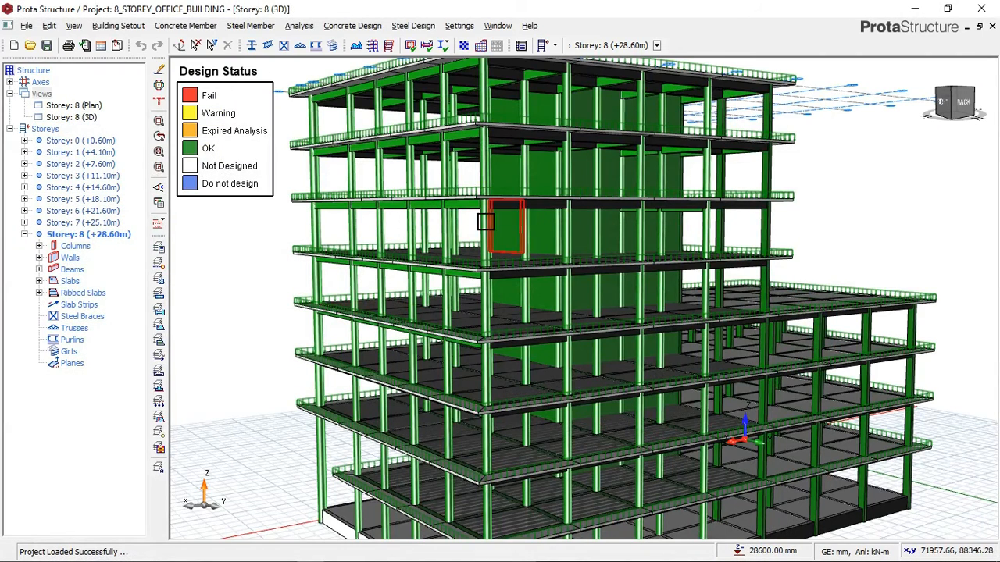
- Set the recolouring criterion of the 3D building model back to None
scroll(512, 213, "down", 1)
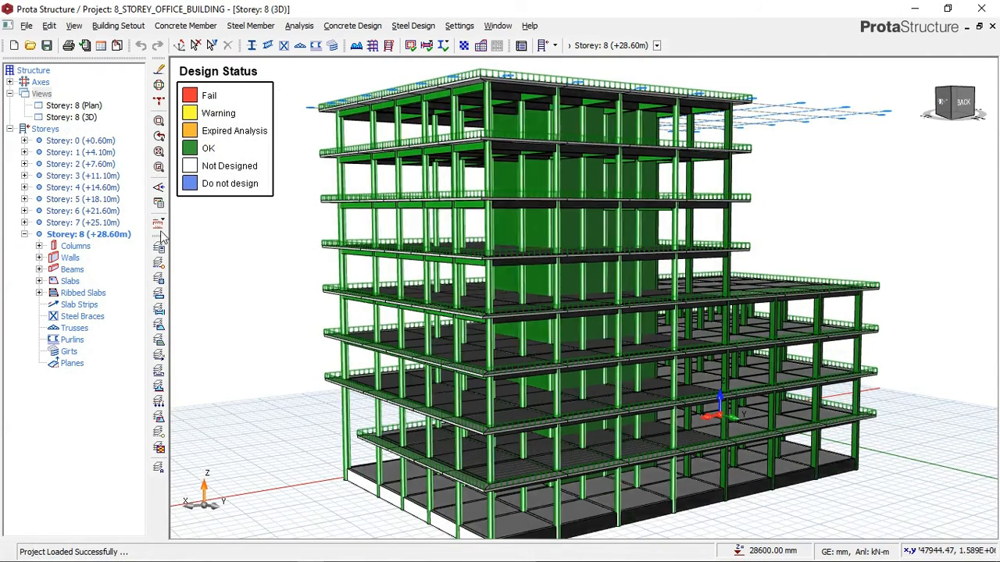
left_click(159, 205)
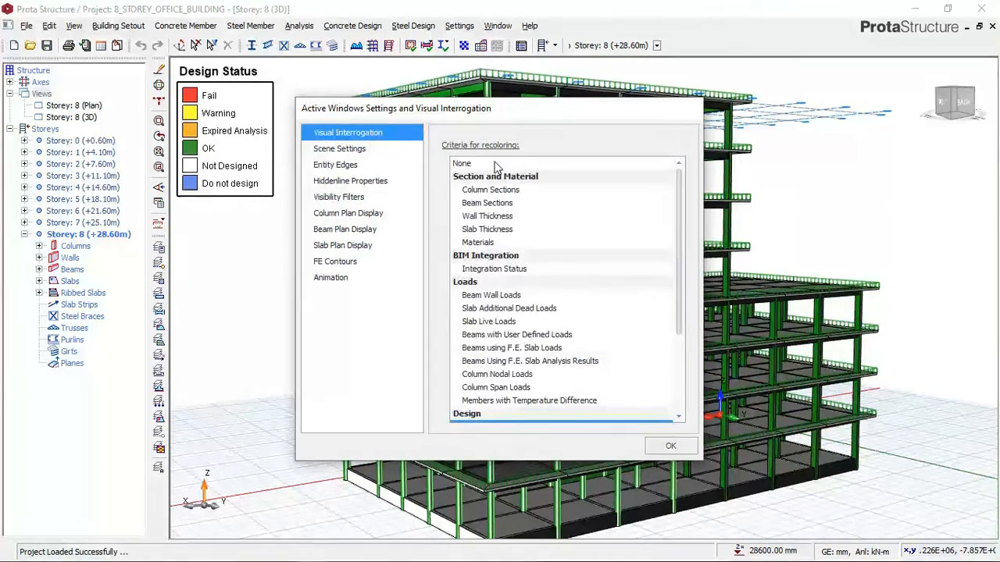
left_click(496, 164)
left_click(671, 447)
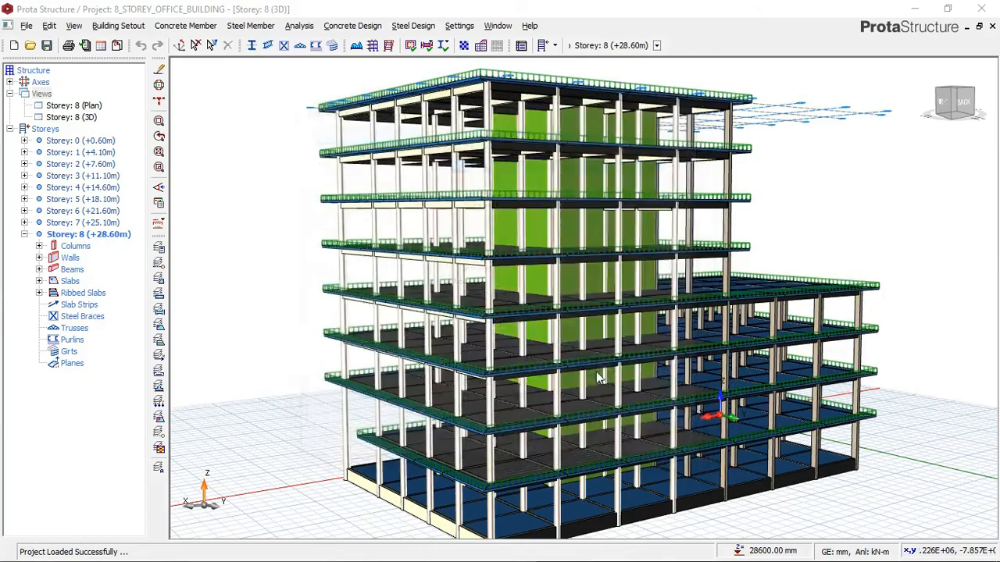
middle_click_drag(669, 324, 769, 320)
- Switch to ProtaDetails and examine the storey beam elevations, closing in on the storey 1 beams around 1B24 and 1B30
left_click(364, 552)
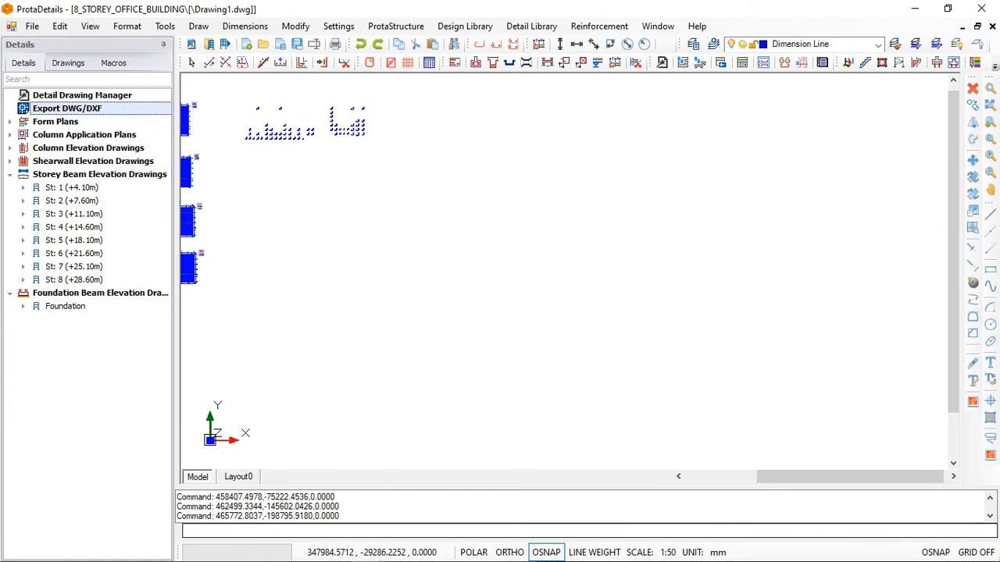
scroll(524, 118, "up", 2)
scroll(473, 171, "up", 2)
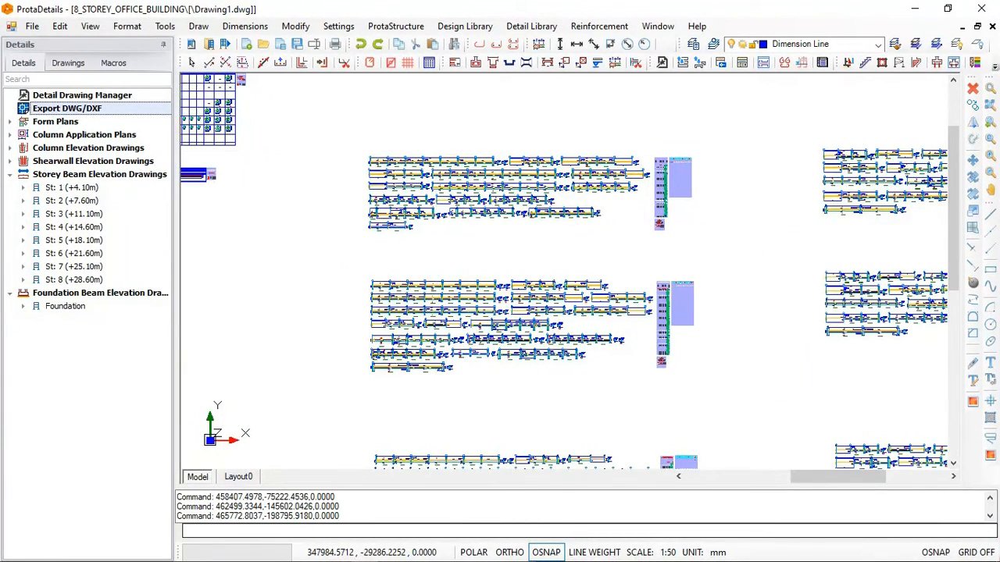
scroll(435, 150, "up", 2)
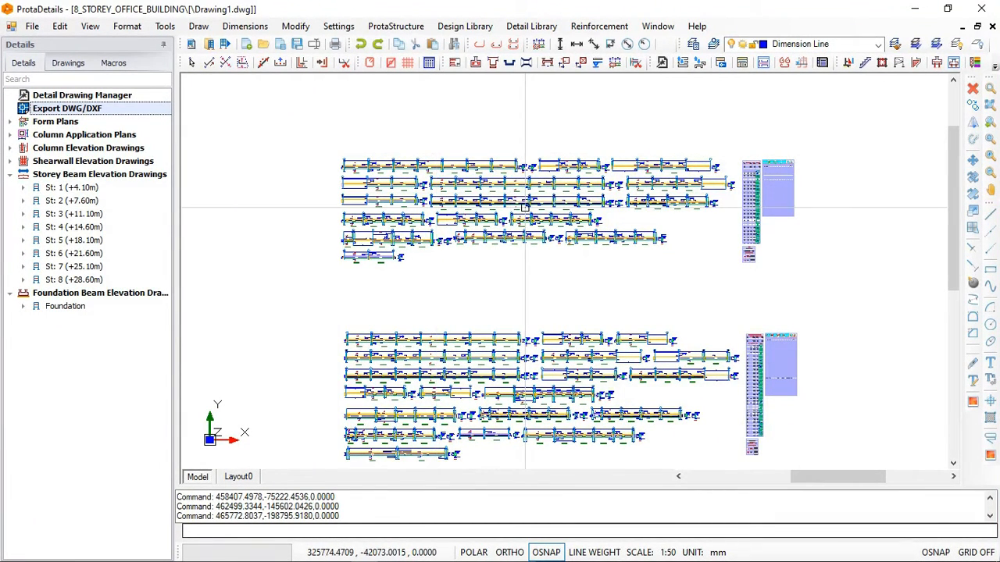
scroll(424, 199, "down", 2)
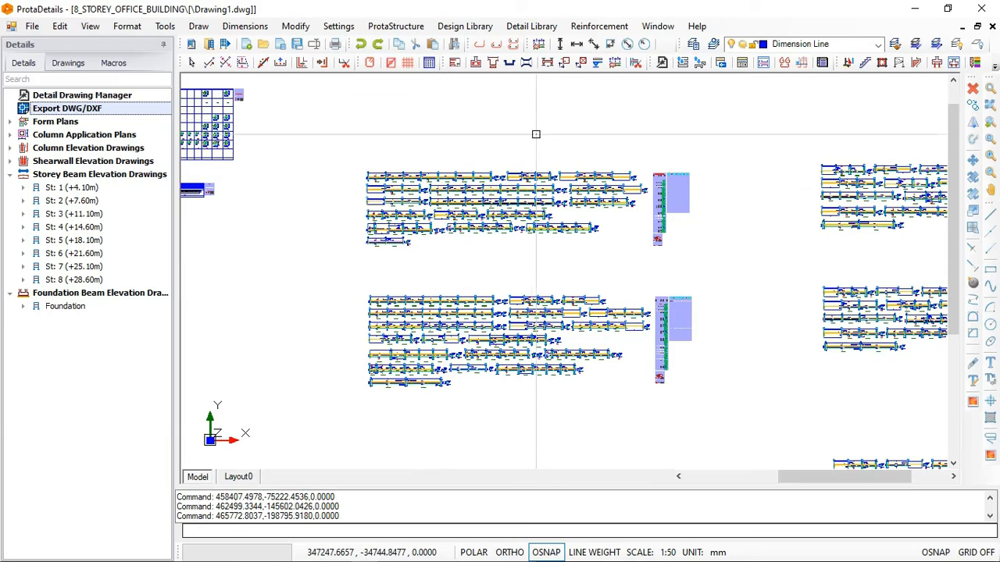
scroll(494, 133, "up", 2)
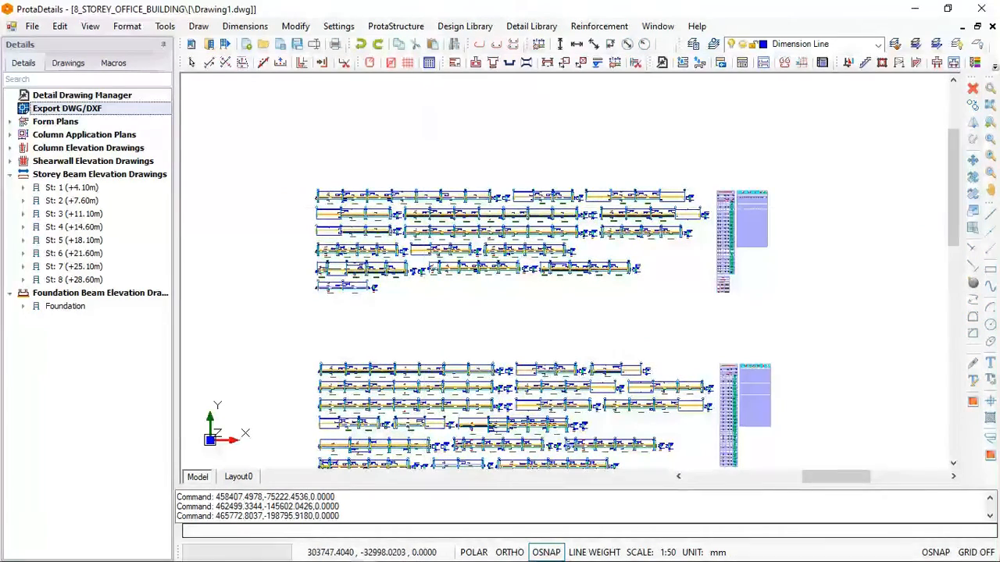
scroll(422, 209, "up", 2)
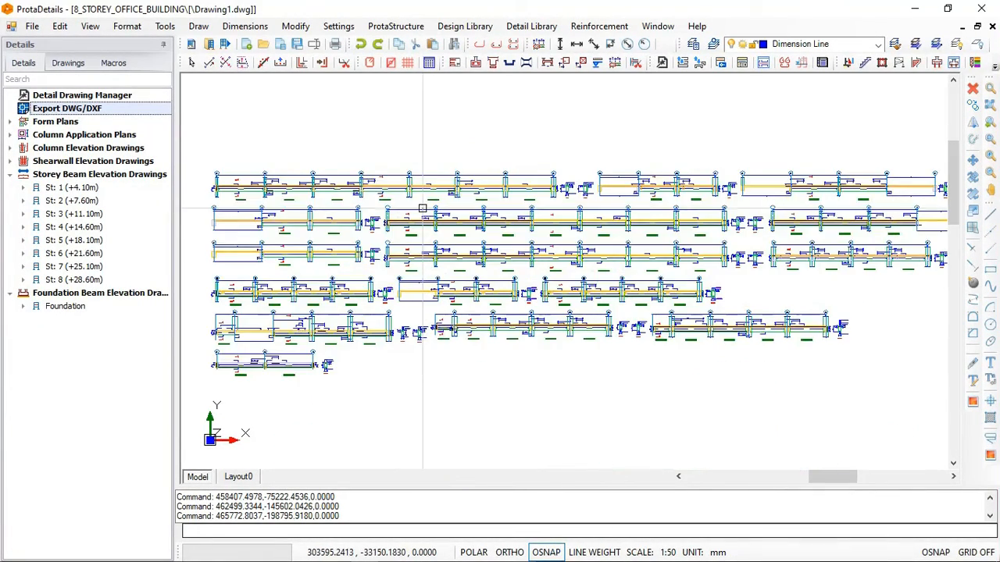
scroll(421, 208, "up", 3)
scroll(422, 221, "up", 1)
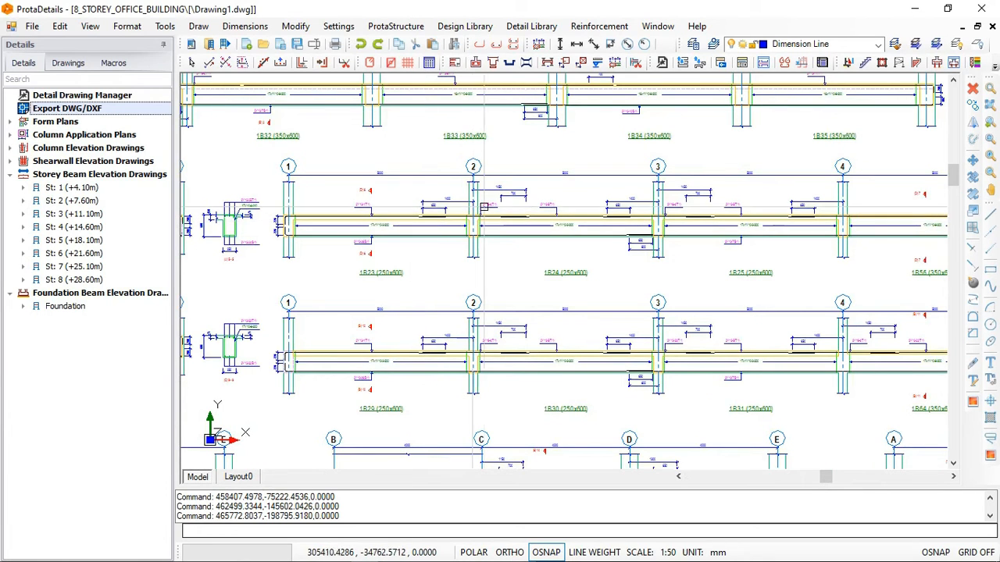
- Examine the storey beam elevations around 1B24 and 1B30 and the overall arrangement of all beam rows in the drawing
scroll(514, 204, "up", 2)
scroll(514, 204, "down", 4)
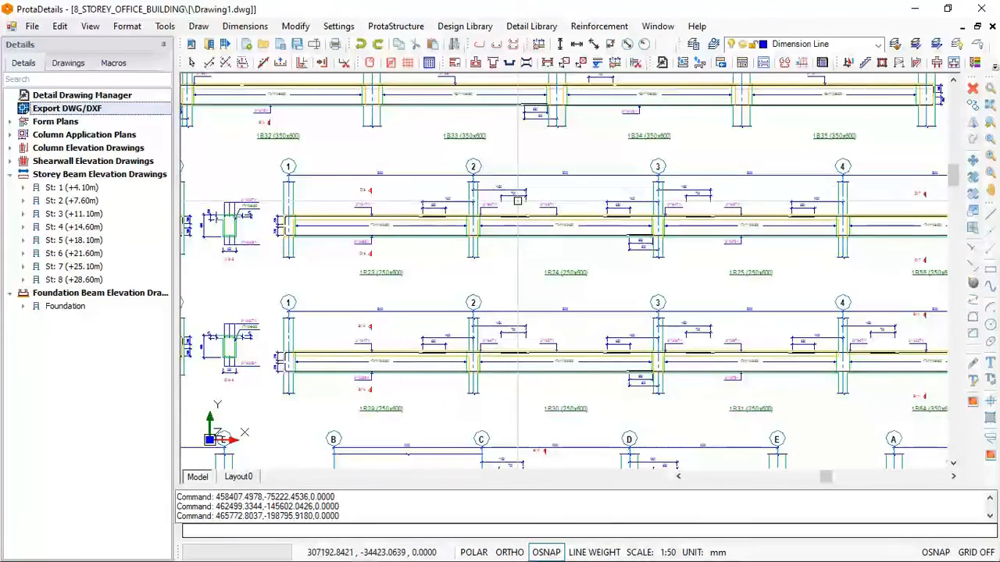
scroll(517, 200, "up", 1)
scroll(518, 201, "down", 1)
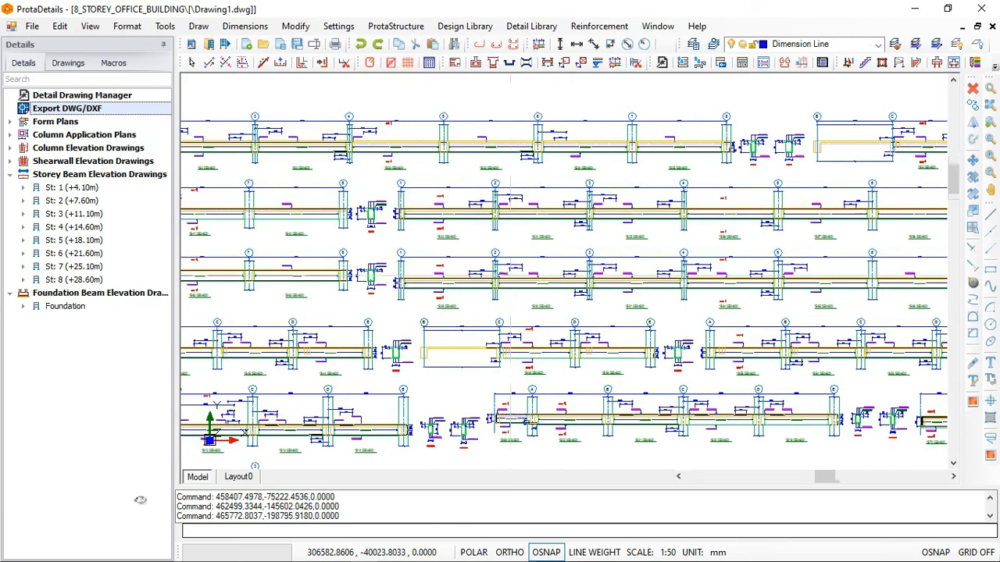
scroll(509, 274, "up", 2)
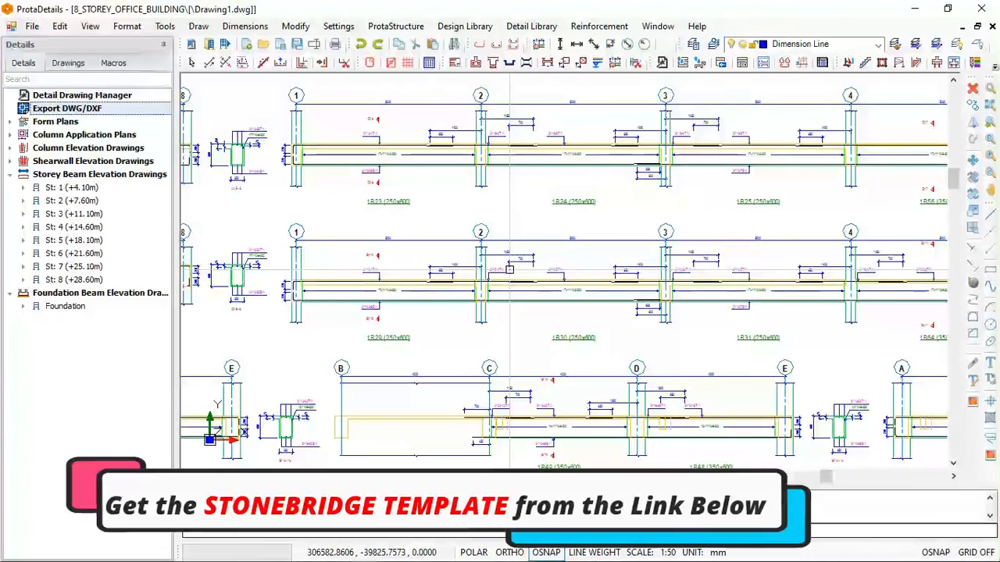
scroll(499, 277, "down", 2)
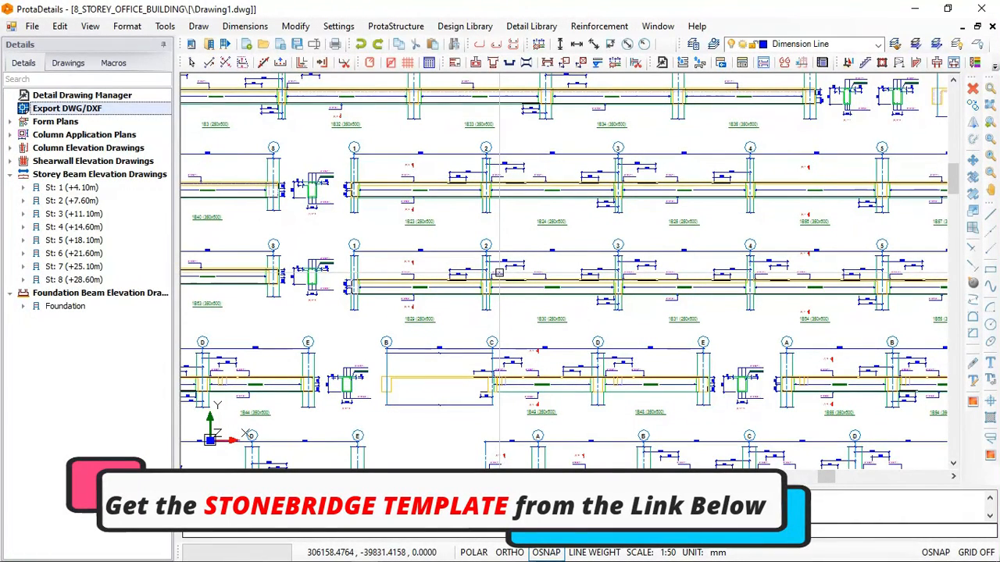
scroll(499, 273, "down", 1)
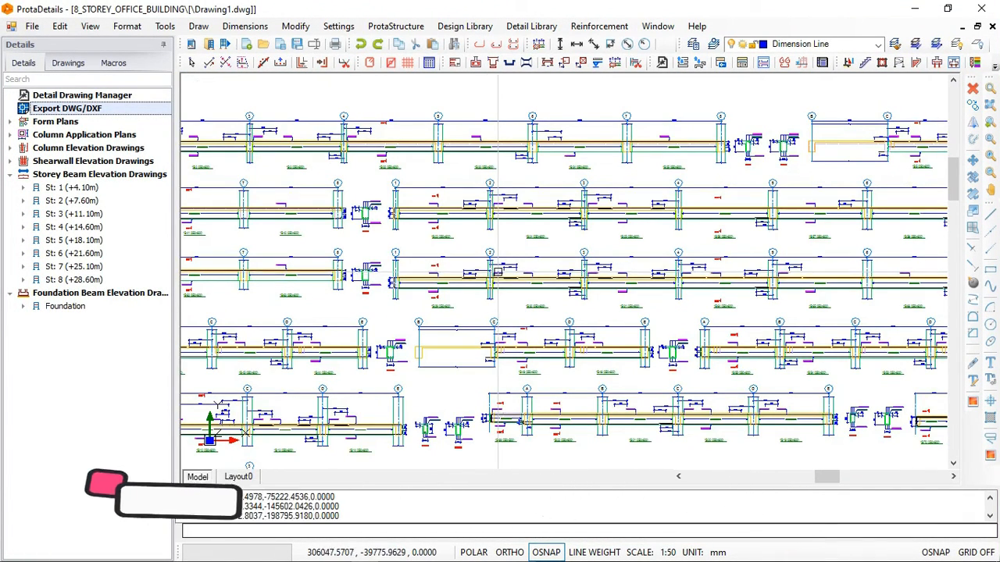
scroll(498, 274, "down", 1)
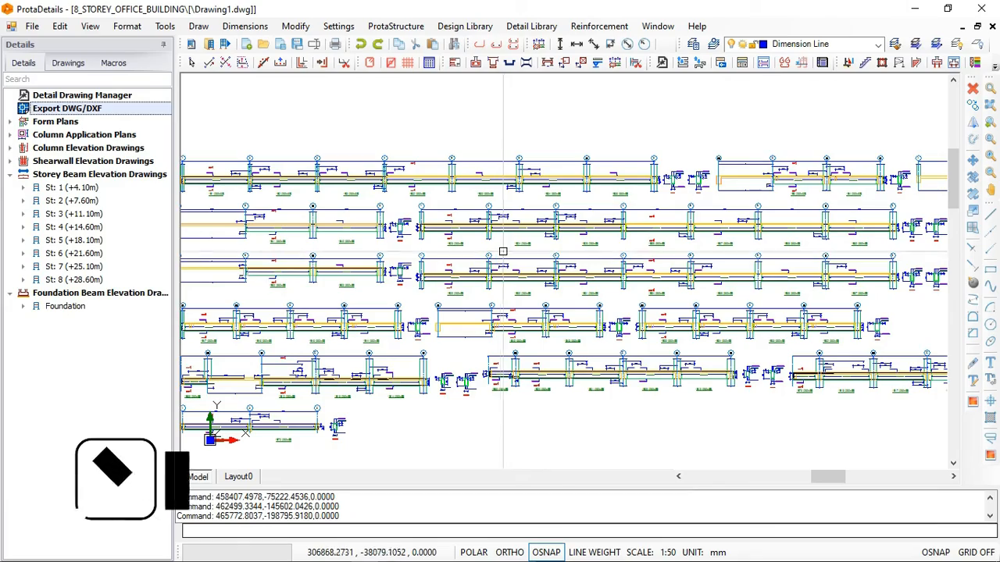
scroll(500, 259, "down", 1)
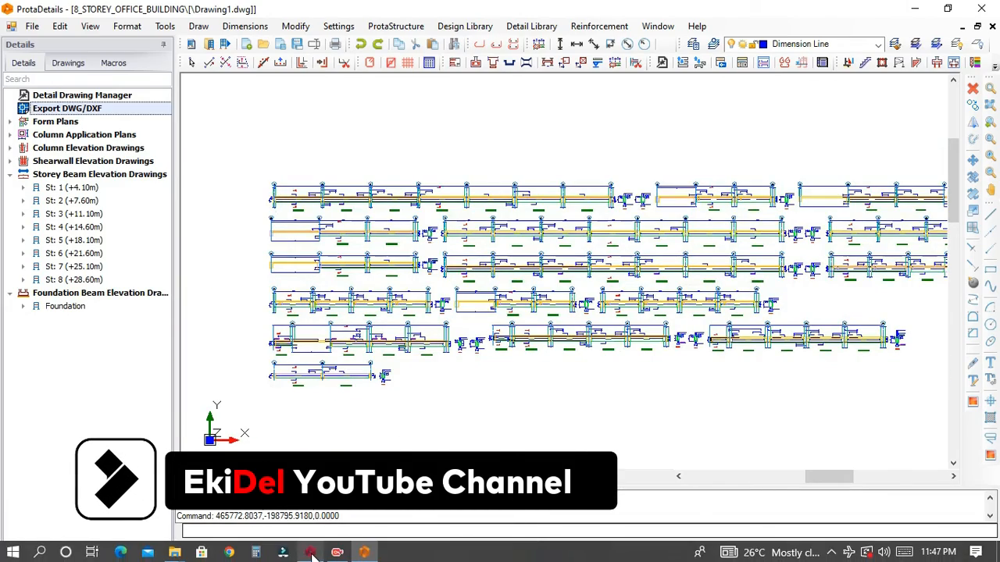
- Switch to ProtaStructure and inspect the whole 3D office building model from the back-left corner
left_click(310, 552)
middle_click_drag(388, 303, 362, 292)
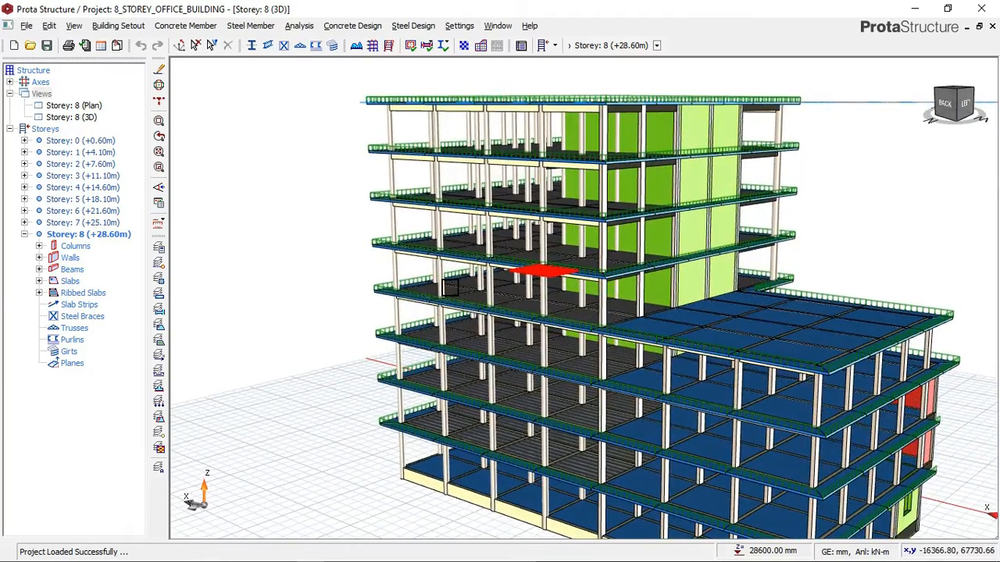
scroll(448, 289, "down", 1)
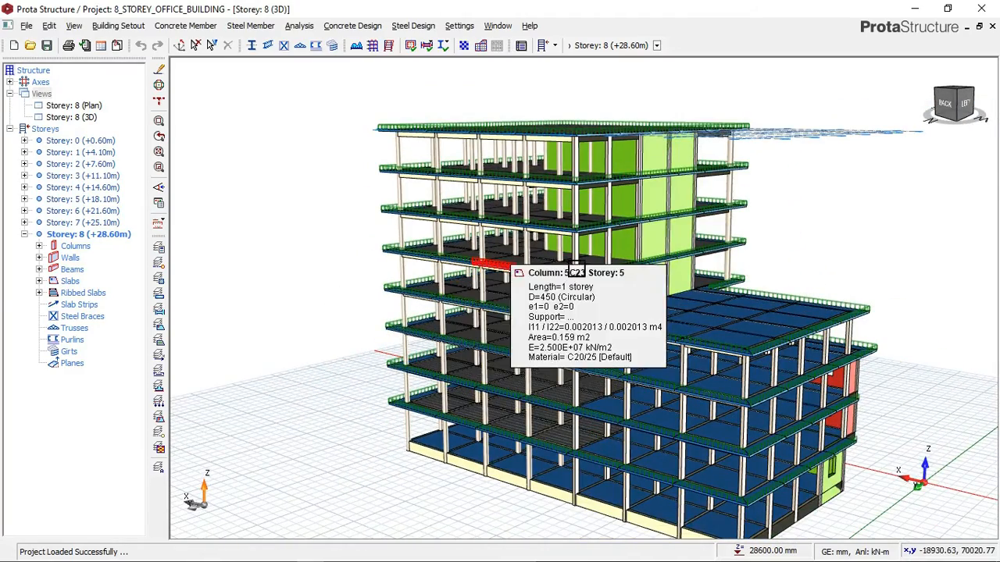